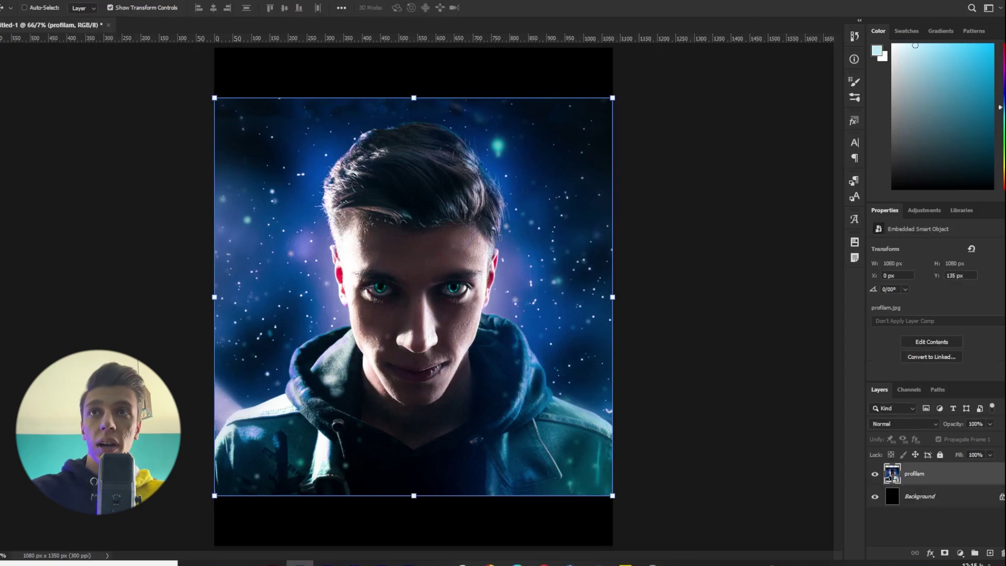
- Mask out the portrait's background using a subject selection and enlarge the cutout to about 1365 px wide
{"action": "key", "text": "w"}
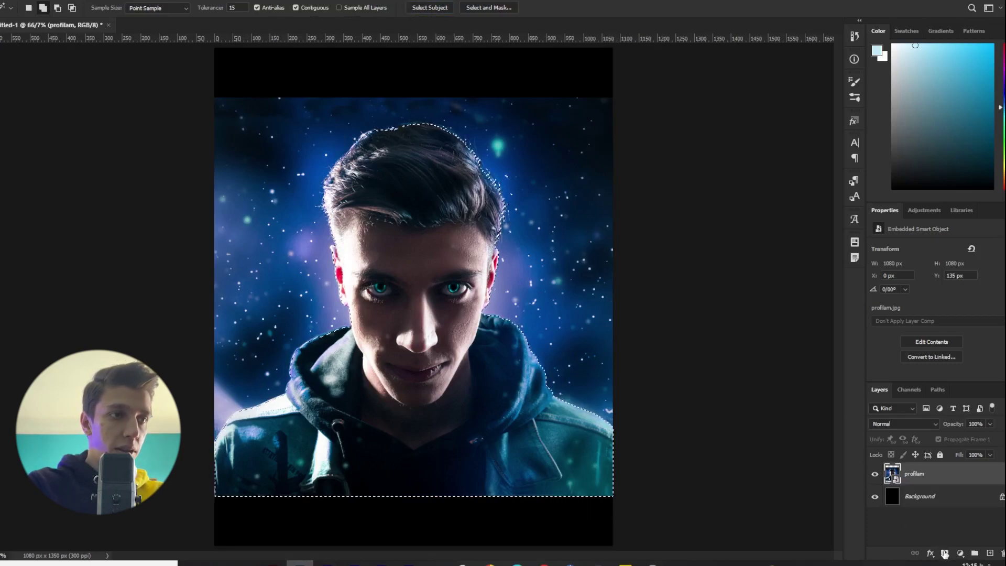
{"action": "left_click", "coordinate": [945, 553]}
{"action": "key", "text": "v"}
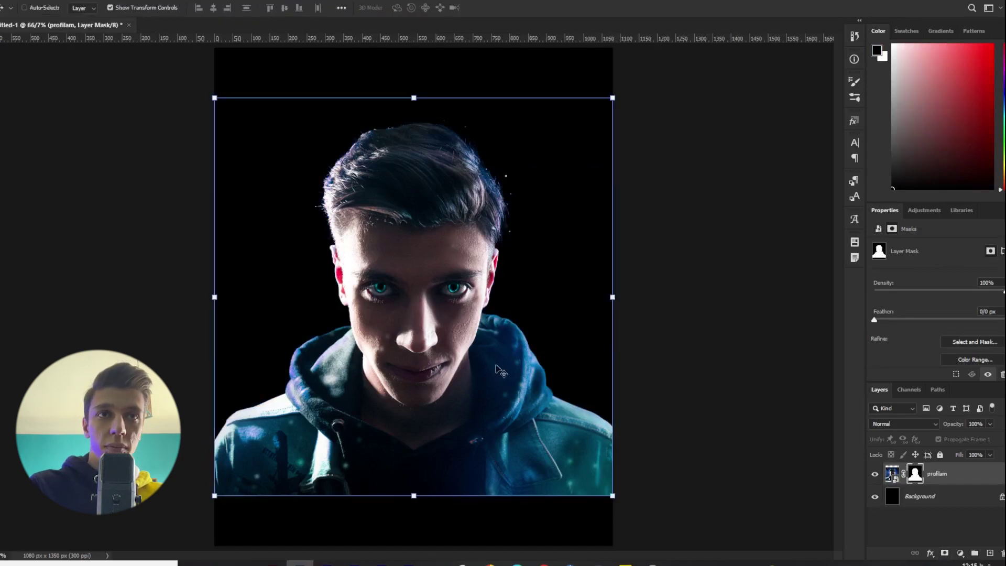
{"action": "left_click_drag", "start_coordinate": [613, 309], "coordinate": [635, 310]}
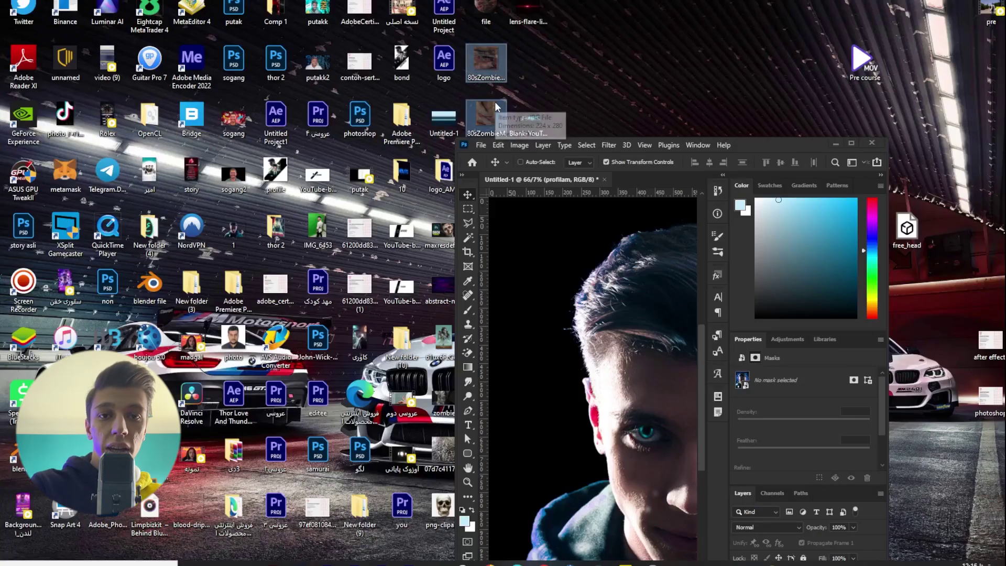
- Place the images 80sZombieMovie-1-Thumb-224x280 and 80sZombieMovie-2-Thumb-284x280, and scale the second one to about 37%
{"action": "left_click_drag", "start_coordinate": [486, 116], "coordinate": [564, 268]}
{"action": "left_click_drag", "start_coordinate": [564, 268], "coordinate": [566, 269]}
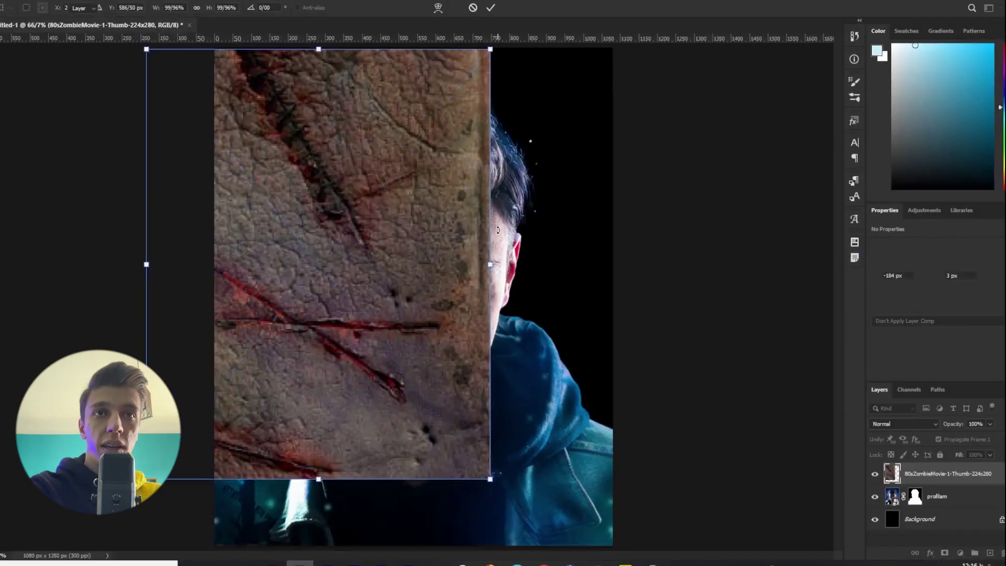
{"action": "key", "text": "Return"}
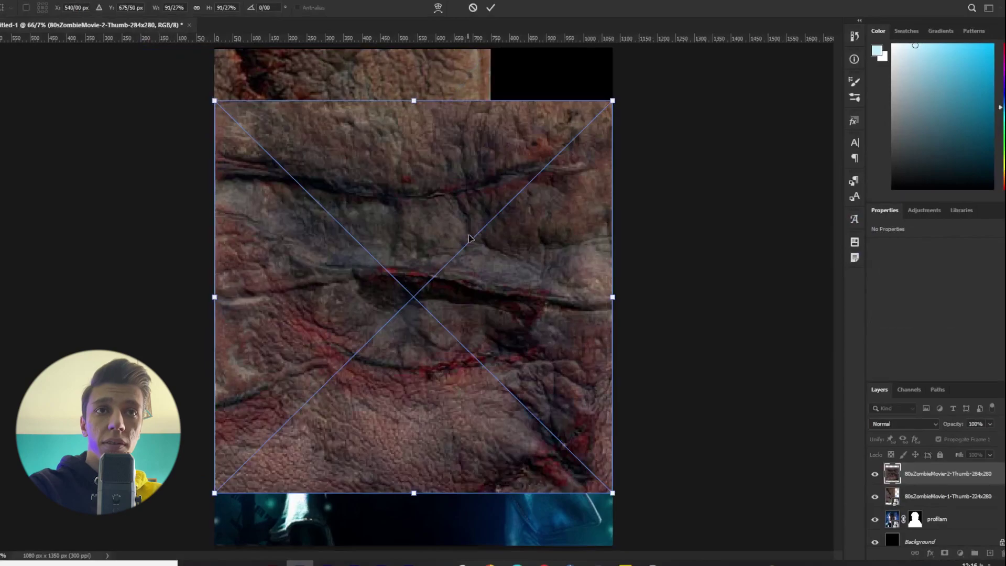
{"action": "key", "text": "Return"}
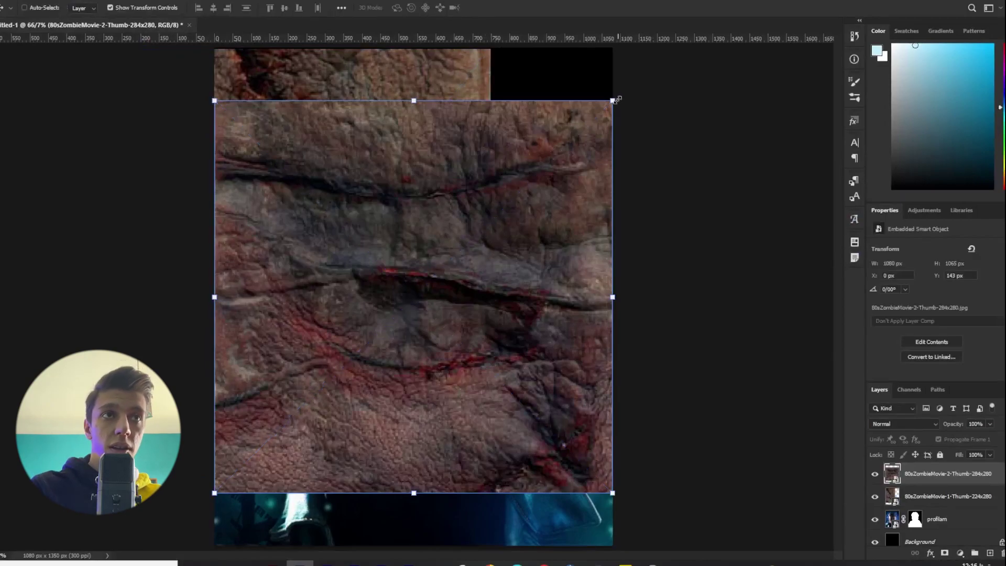
{"action": "left_click_drag", "start_coordinate": [617, 99], "coordinate": [494, 217]}
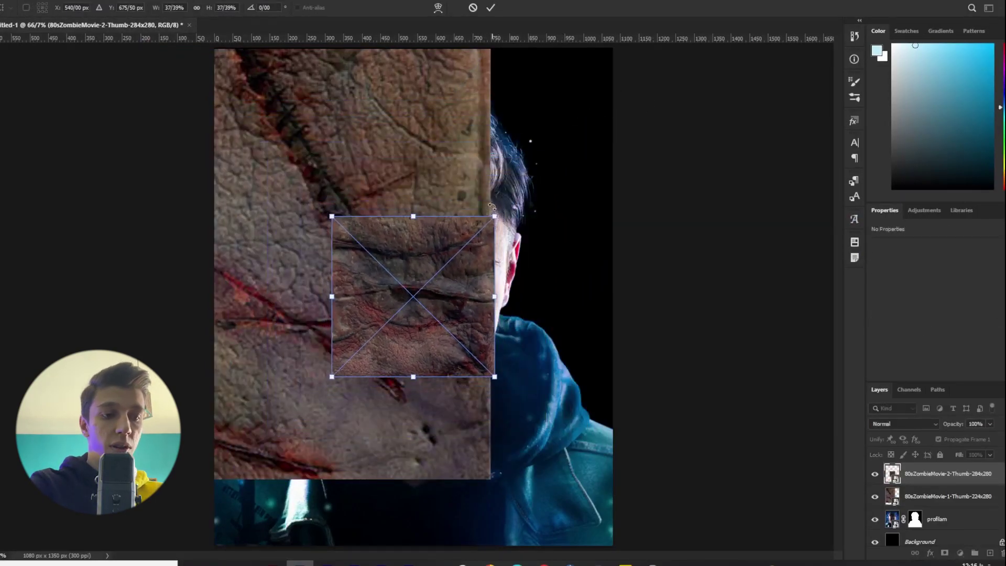
{"action": "key", "text": "Return"}
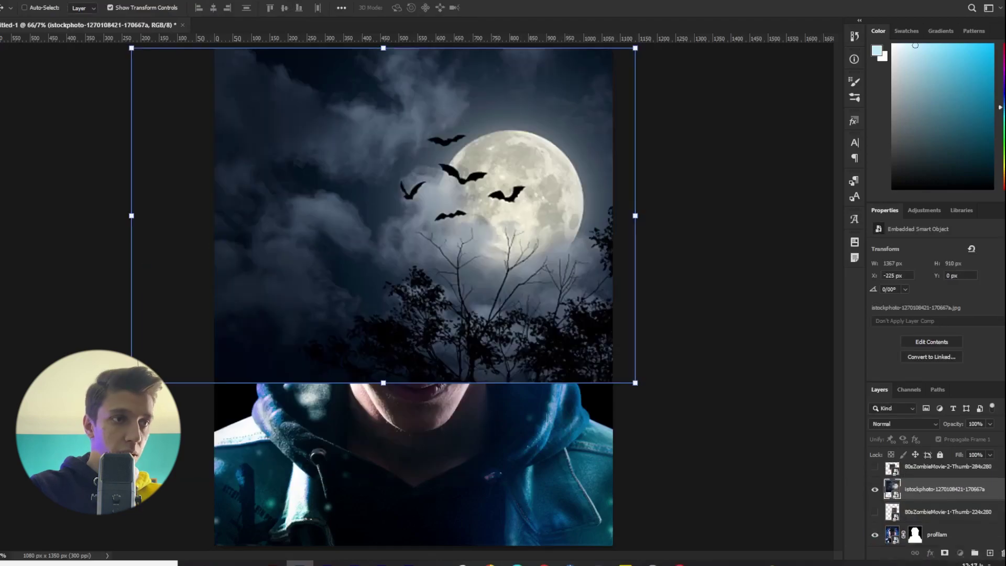
- Move the moonlit sky photo's layer beneath the portrait, and enlarge and reposition it to fill the background
{"action": "left_click_drag", "start_coordinate": [922, 489], "coordinate": [910, 524]}
{"action": "left_click_drag", "start_coordinate": [514, 305], "coordinate": [513, 320]}
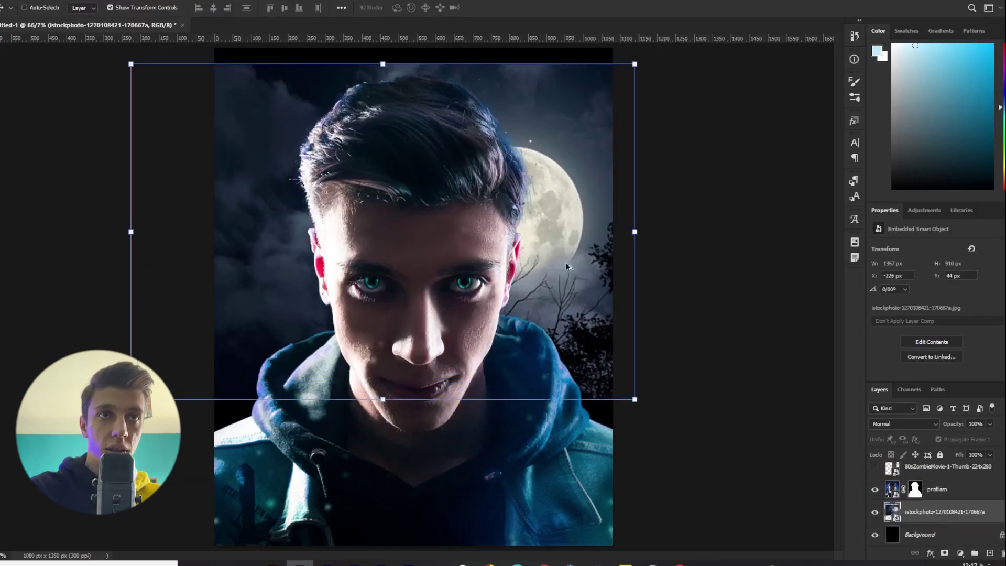
{"action": "left_click_drag", "start_coordinate": [634, 233], "coordinate": [657, 231]}
{"action": "mouse_move", "coordinate": [537, 268]}
{"action": "left_mouse_down"}
{"action": "mouse_move", "coordinate": [541, 240]}
{"action": "mouse_move", "coordinate": [540, 279]}
{"action": "left_mouse_up"}
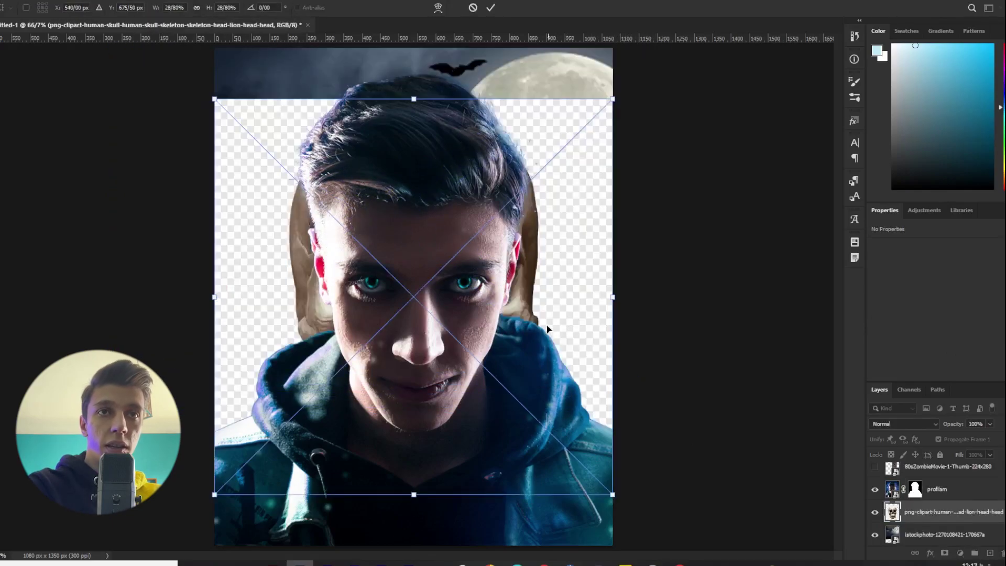
- Place the human skull image and mask out its checkered background using a subject selection
{"action": "key", "text": "Return"}
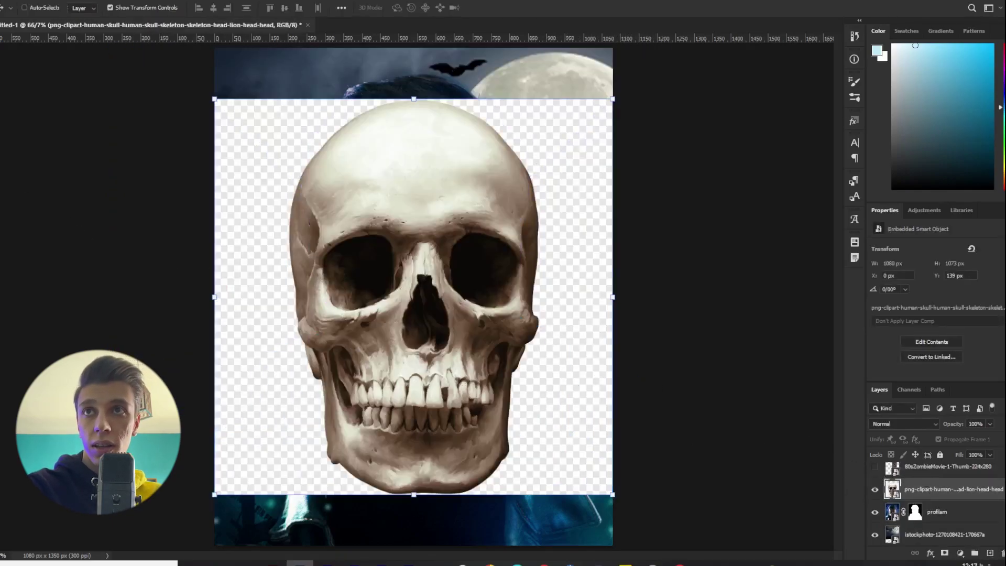
{"action": "key", "text": "w"}
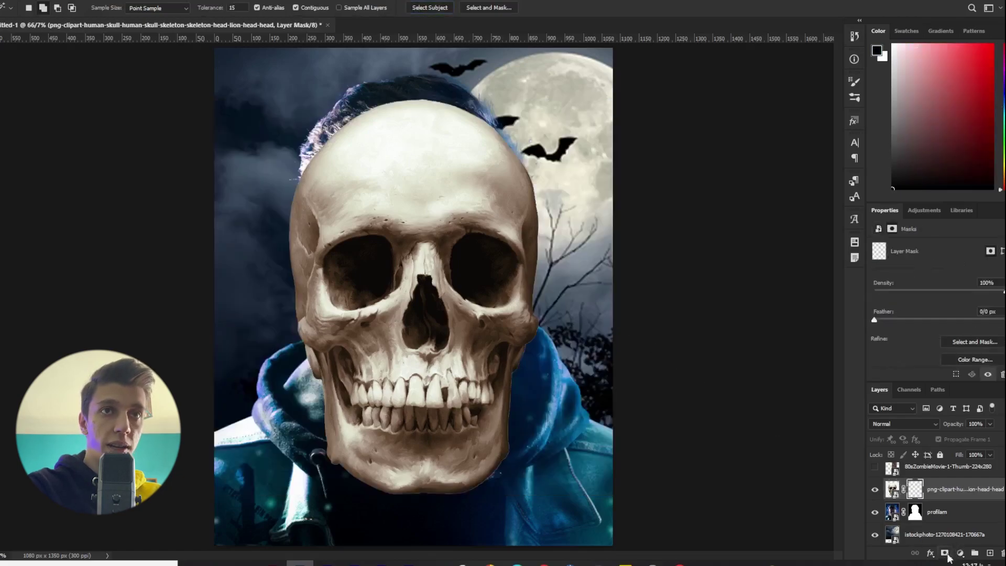
- Fit the skull over the face at about 825 x 819 px, using 64% opacity for alignment and restoring it to 100%
{"action": "left_click_drag", "start_coordinate": [991, 436], "coordinate": [973, 439]}
{"action": "left_click_drag", "start_coordinate": [617, 301], "coordinate": [581, 298]}
{"action": "mouse_move", "coordinate": [510, 341]}
{"action": "left_mouse_down"}
{"action": "mouse_move", "coordinate": [497, 318]}
{"action": "mouse_move", "coordinate": [511, 333]}
{"action": "left_mouse_up"}
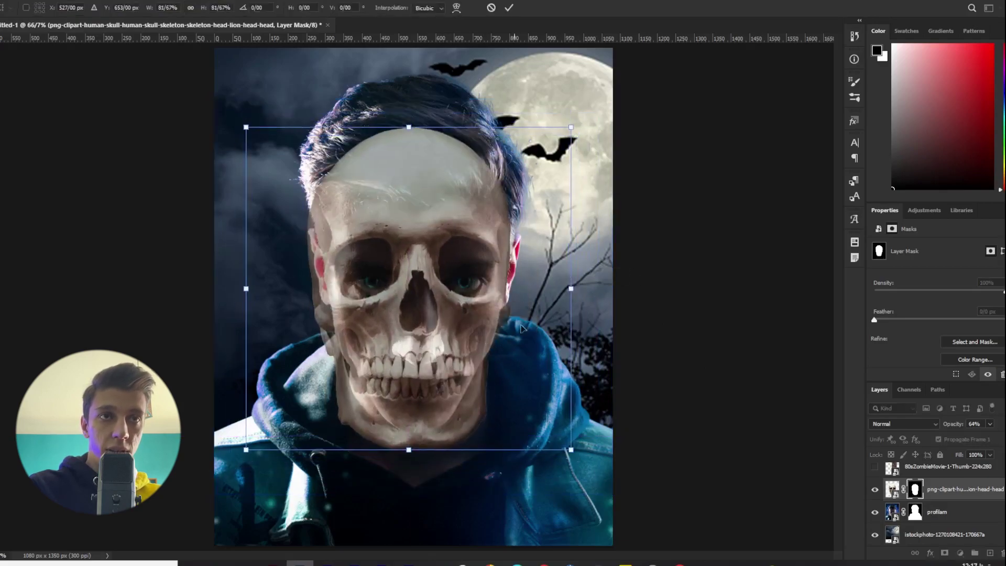
{"action": "left_click_drag", "start_coordinate": [571, 288], "coordinate": [545, 288]}
{"action": "left_click_drag", "start_coordinate": [487, 330], "coordinate": [492, 338]}
{"action": "left_click_drag", "start_coordinate": [443, 311], "coordinate": [443, 308]}
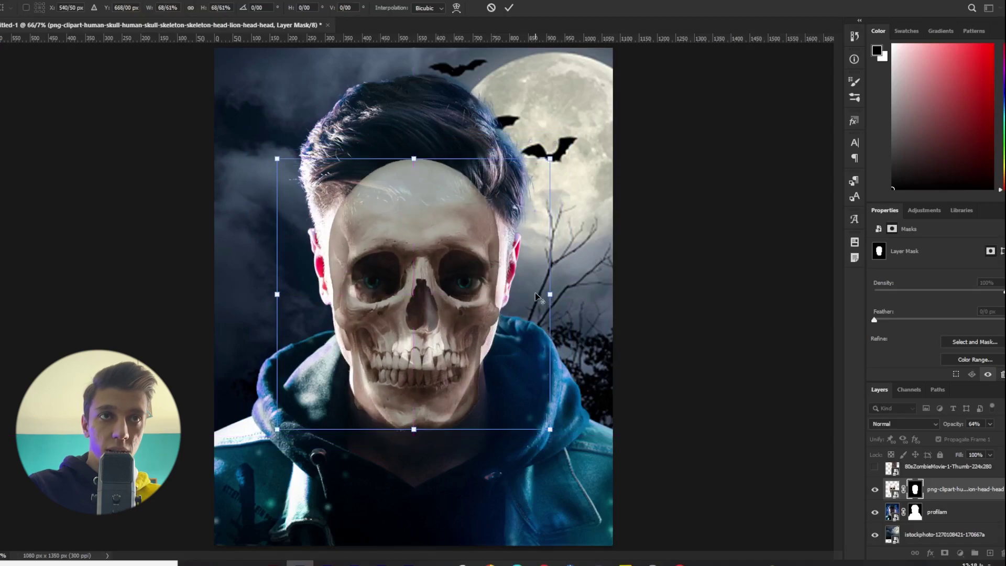
{"action": "left_click_drag", "start_coordinate": [548, 294], "coordinate": [563, 294]}
{"action": "left_click_drag", "start_coordinate": [488, 321], "coordinate": [484, 330]}
{"action": "key", "text": "Return"}
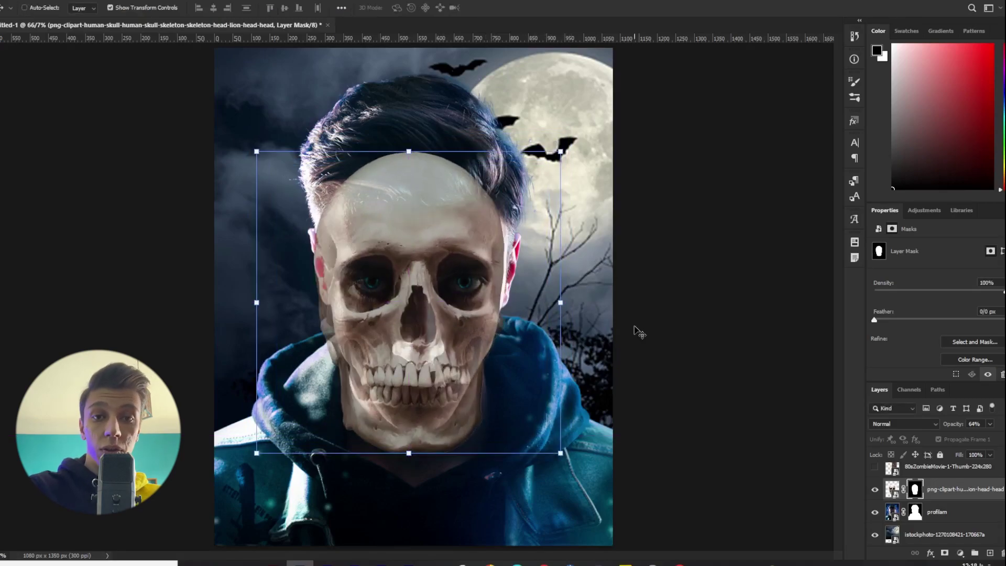
{"action": "key", "text": "0"}
- Blend the skull into the face with Blend If, splitting the underlying layer's black point to 0 / 141
{"action": "left_click", "coordinate": [988, 486]}
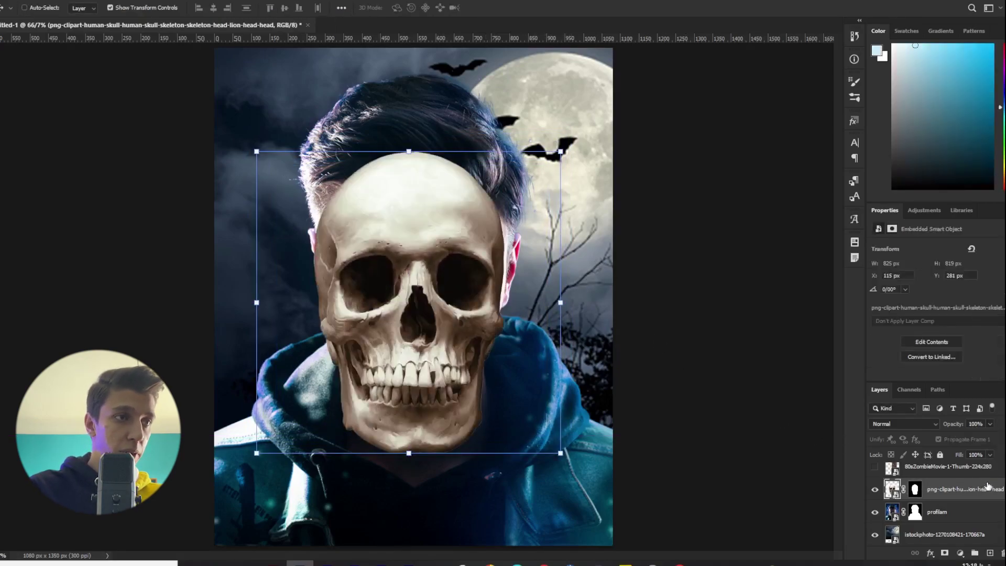
{"action": "double_click", "coordinate": [995, 489]}
{"action": "left_click", "coordinate": [999, 496]}
{"action": "double_click", "coordinate": [989, 493]}
{"action": "left_click_drag", "start_coordinate": [741, 283], "coordinate": [819, 284]}
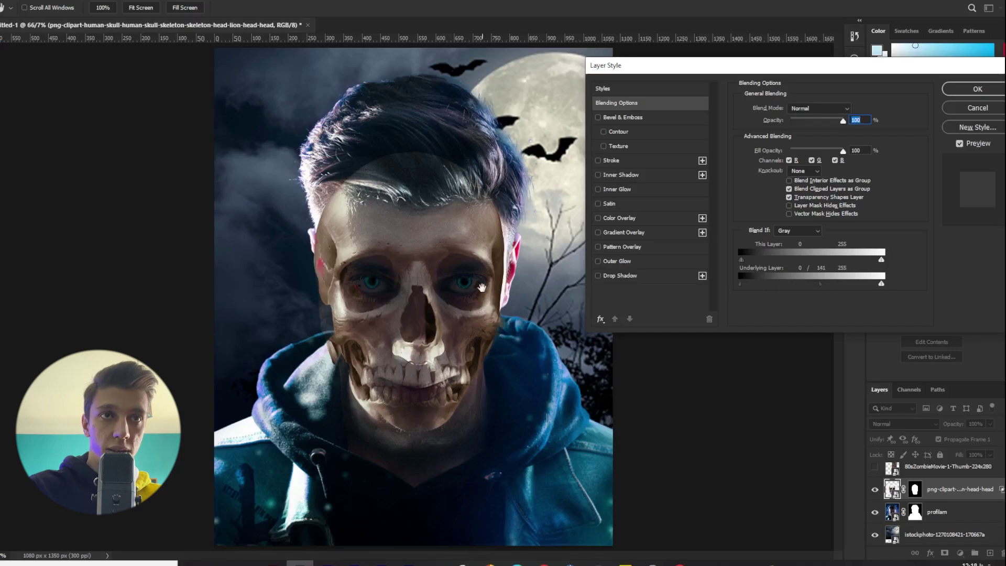
{"action": "key", "text": "Return"}
- Rasterize the skull layer and brush its mask to keep the skull only around the nose and one eye socket
{"action": "key", "text": "b"}
{"action": "right_click", "coordinate": [907, 485]}
{"action": "left_click", "coordinate": [897, 489]}
{"action": "left_click", "coordinate": [894, 490]}
{"action": "left_click", "coordinate": [332, 232]}
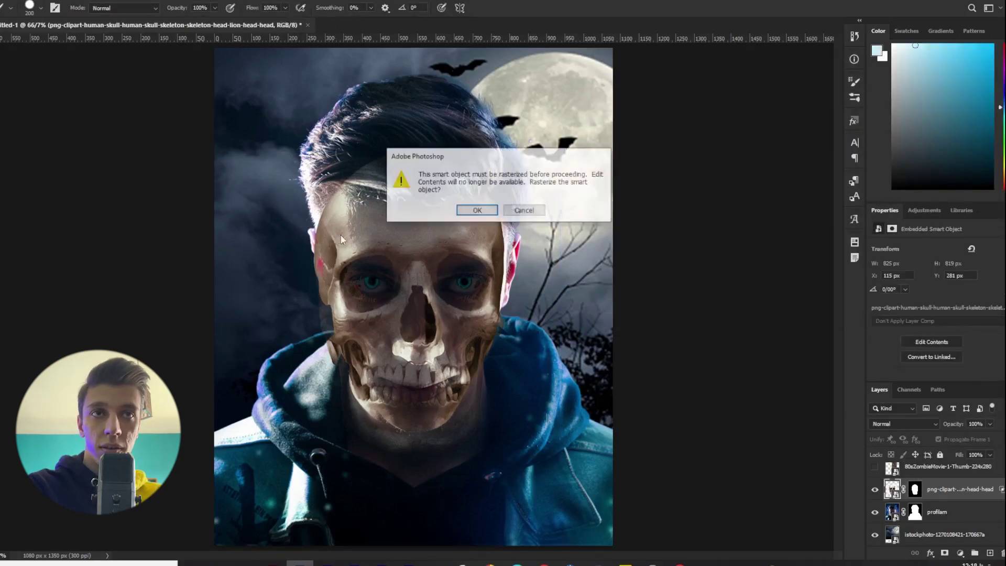
{"action": "left_click", "coordinate": [479, 210]}
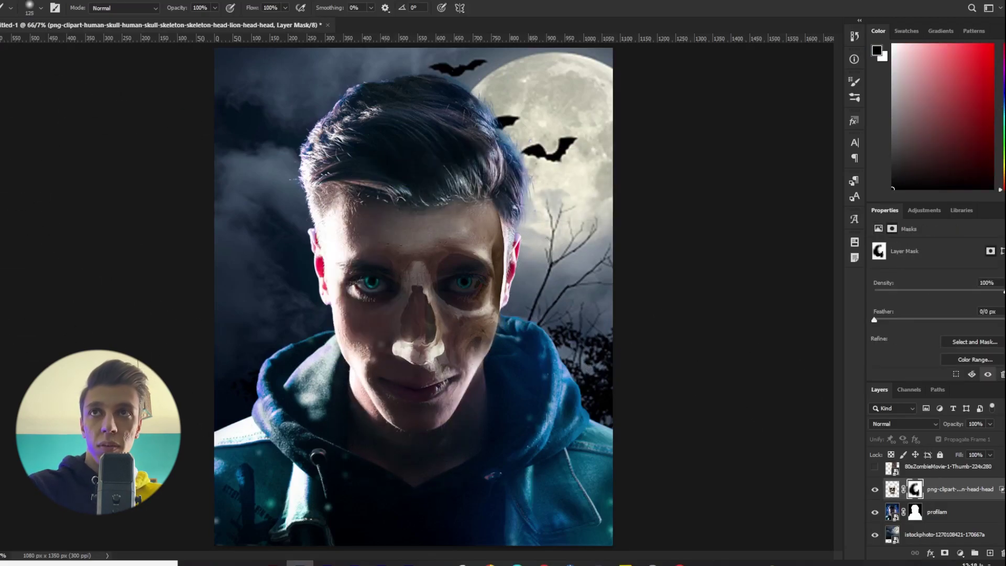
- Enlarge and warp the remaining skull so its nose cavity and eye socket fit the face
{"action": "key", "text": "v"}
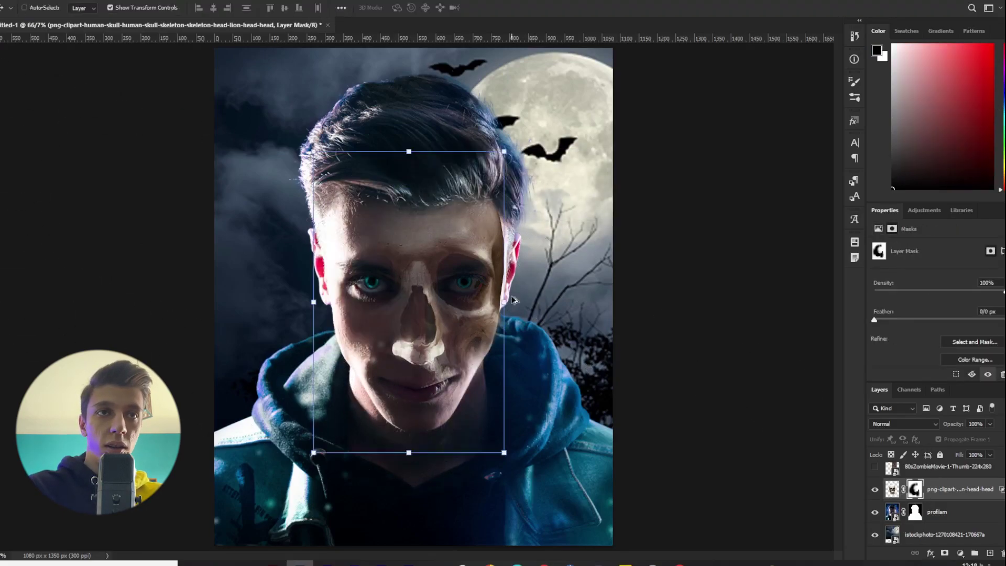
{"action": "left_click", "coordinate": [508, 308]}
{"action": "right_click", "coordinate": [391, 320]}
{"action": "left_click", "coordinate": [474, 400]}
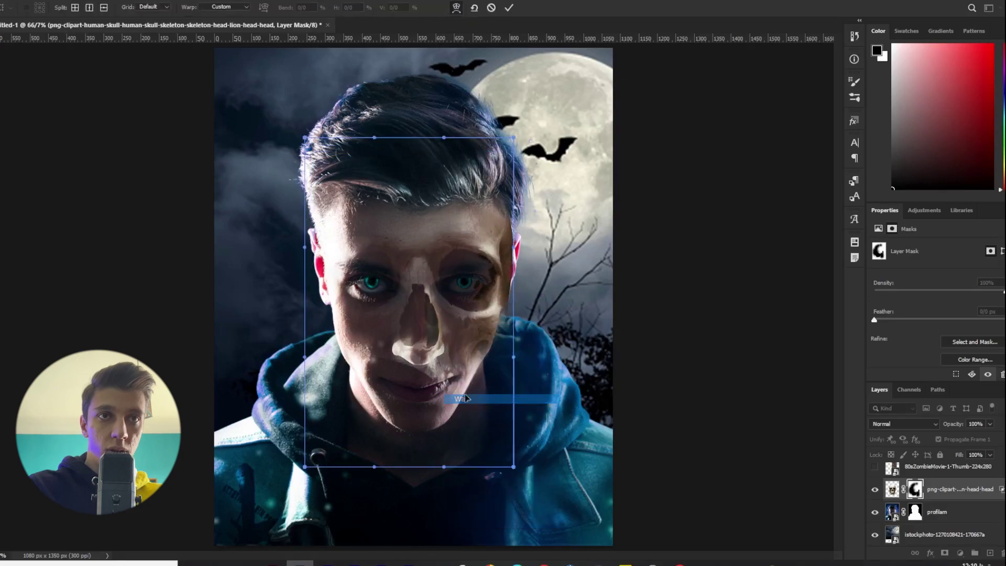
{"action": "left_click_drag", "start_coordinate": [476, 294], "coordinate": [456, 319]}
{"action": "key", "text": "Return"}
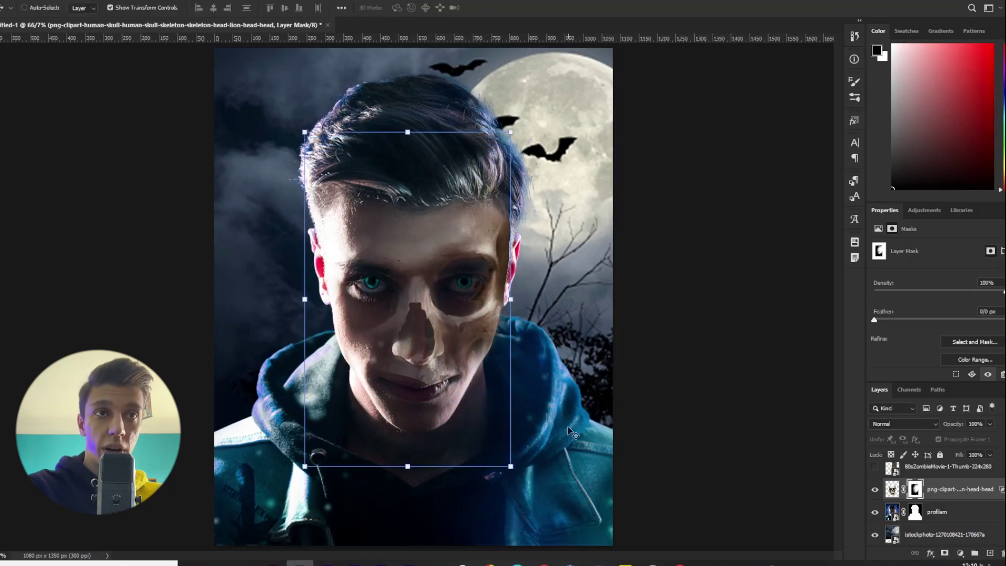
- Set the skull layer's blend mode to Luminosity
{"action": "left_click", "coordinate": [892, 489]}
{"action": "left_click", "coordinate": [902, 423]}
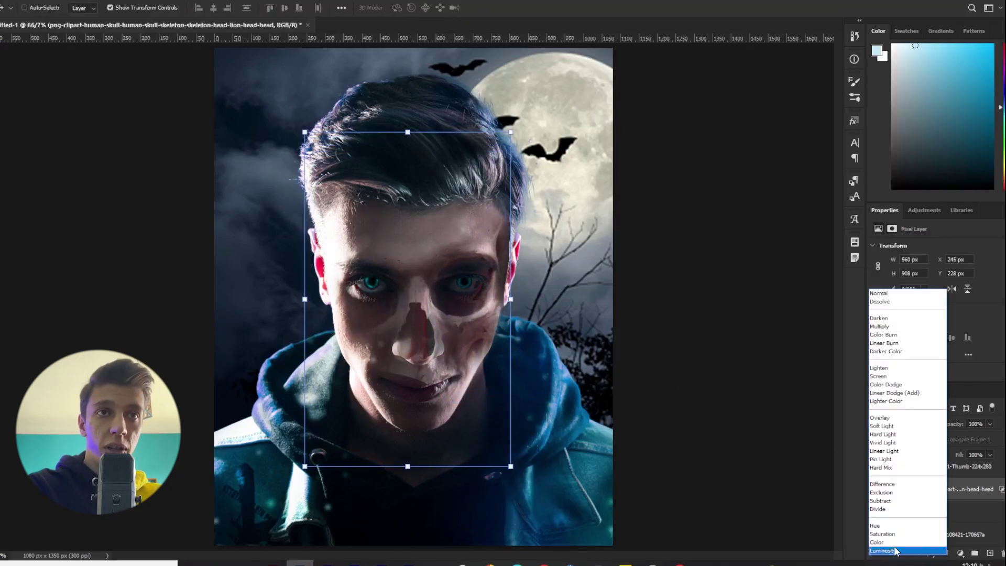
{"action": "left_click", "coordinate": [895, 551]}
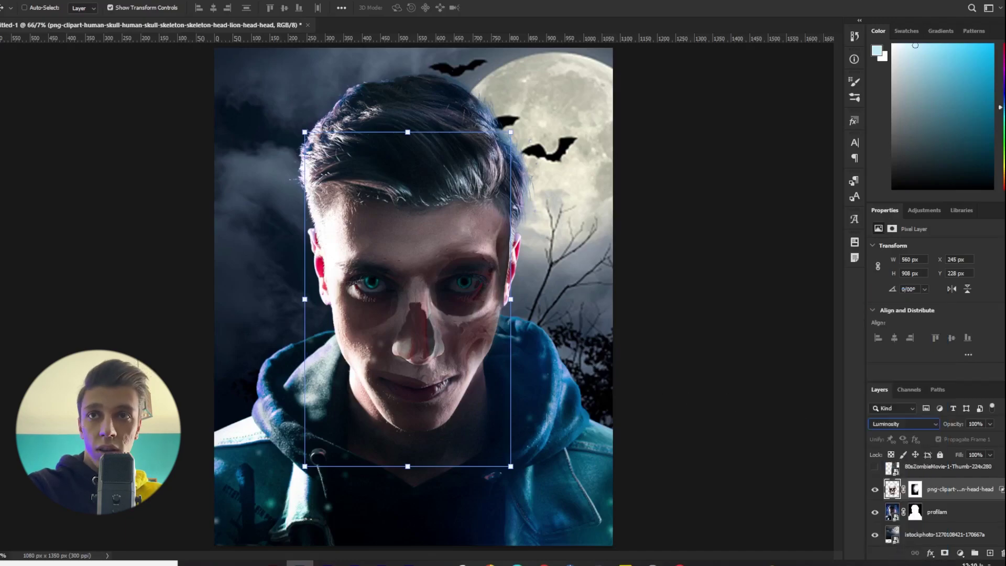
- Try to brush away the skull remnants beside the face by painting directly on the skull layer over the hood
{"action": "key", "text": "z"}
{"action": "left_click", "coordinate": [439, 278]}
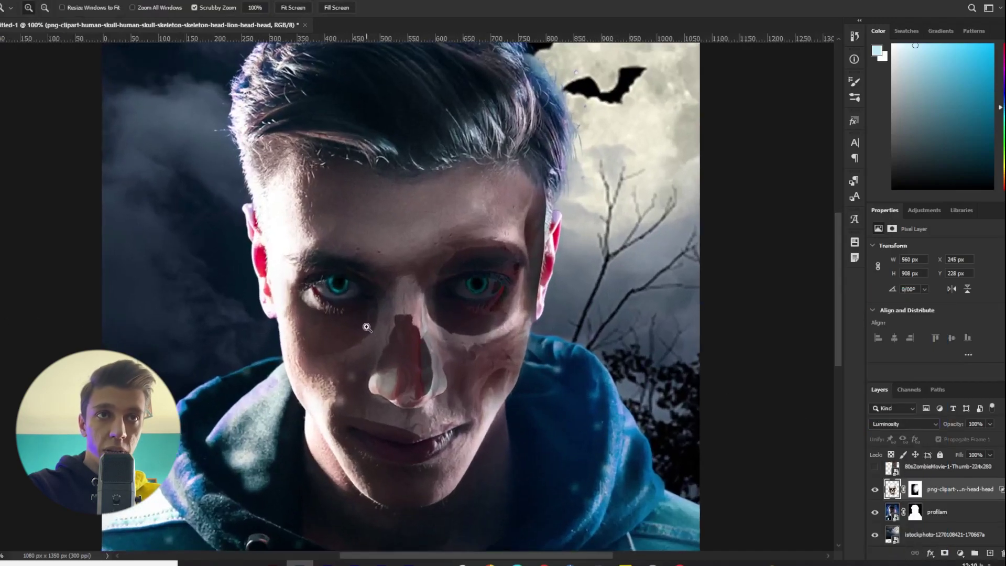
{"action": "key", "text": "b"}
{"action": "left_click", "coordinate": [577, 326]}
{"action": "left_click", "coordinate": [585, 343]}
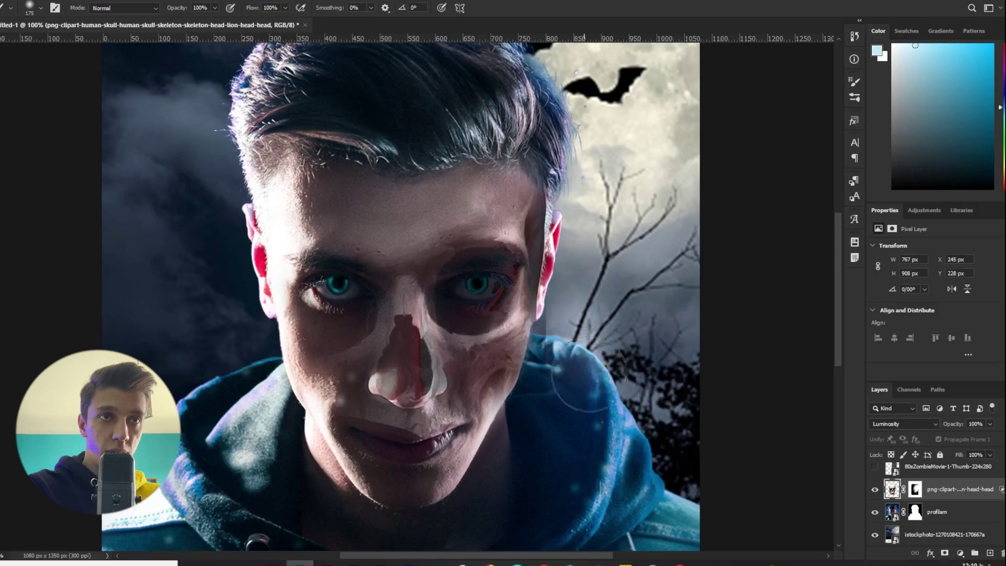
{"action": "mouse_move", "coordinate": [601, 377]}
{"action": "left_mouse_down"}
{"action": "mouse_move", "coordinate": [566, 357]}
{"action": "mouse_move", "coordinate": [570, 434]}
{"action": "mouse_move", "coordinate": [607, 443]}
{"action": "left_mouse_up"}
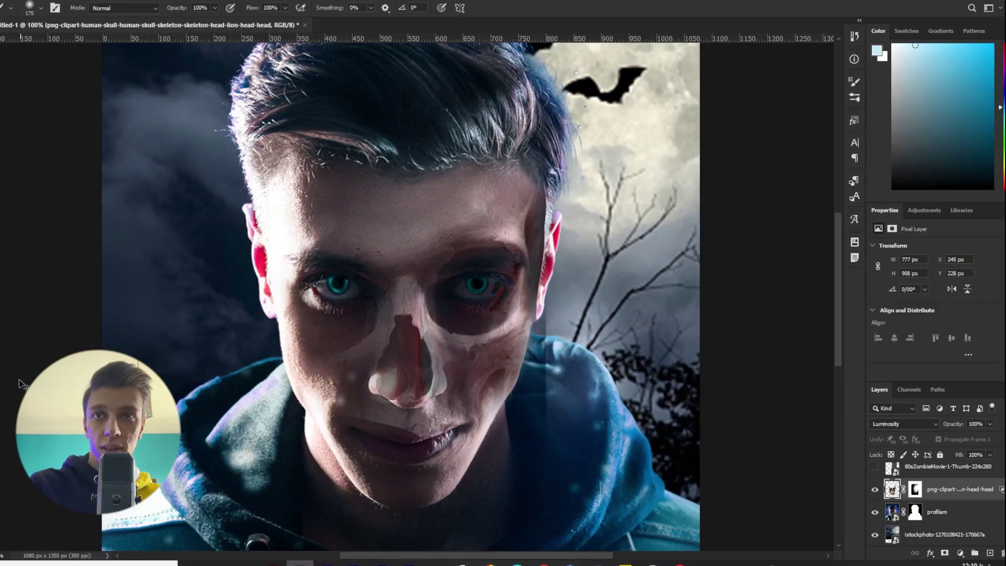
{"action": "key", "text": "d"}
{"action": "left_click", "coordinate": [562, 379]}
{"action": "left_click", "coordinate": [566, 360]}
{"action": "key", "text": "ctrl+z"}
{"action": "key", "text": "ctrl+z"}
{"action": "key", "text": "x"}
{"action": "left_click_drag", "start_coordinate": [562, 386], "coordinate": [588, 350]}
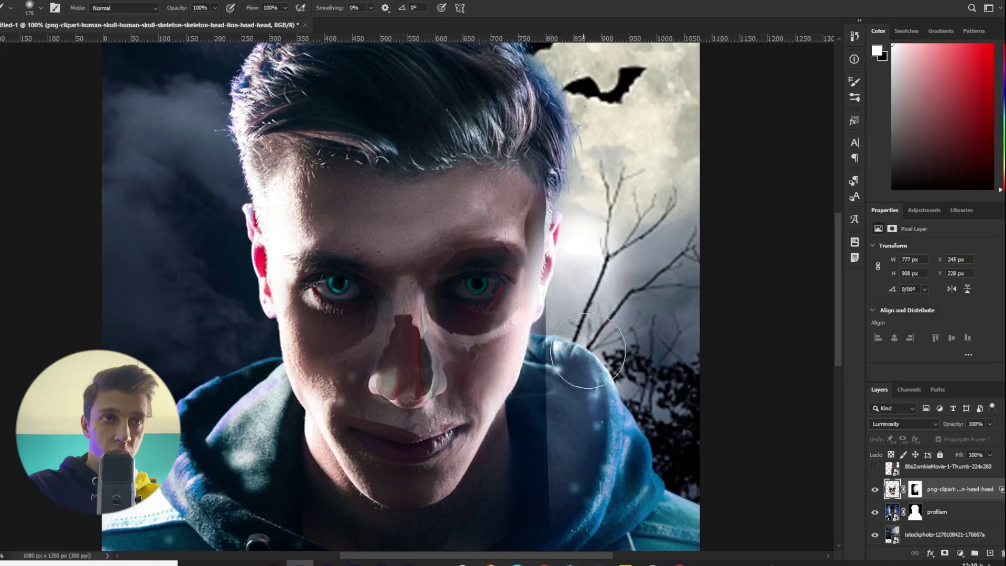
{"action": "key", "text": "ctrl+z"}
{"action": "key", "text": "ctrl+z"}
- Paint black on the skull layer's mask around the face with a brush enlarged to 400 px to hide stray areas
{"action": "mouse_move", "coordinate": [567, 443]}
{"action": "left_mouse_down"}
{"action": "mouse_move", "coordinate": [570, 358]}
{"action": "mouse_move", "coordinate": [589, 288]}
{"action": "mouse_move", "coordinate": [598, 305]}
{"action": "mouse_move", "coordinate": [516, 197]}
{"action": "left_mouse_up"}
{"action": "key", "text": "]"}
{"action": "key", "text": "]"}
{"action": "key", "text": "]"}
{"action": "key", "text": "]"}
{"action": "key", "text": "]"}
{"action": "left_click", "coordinate": [390, 203]}
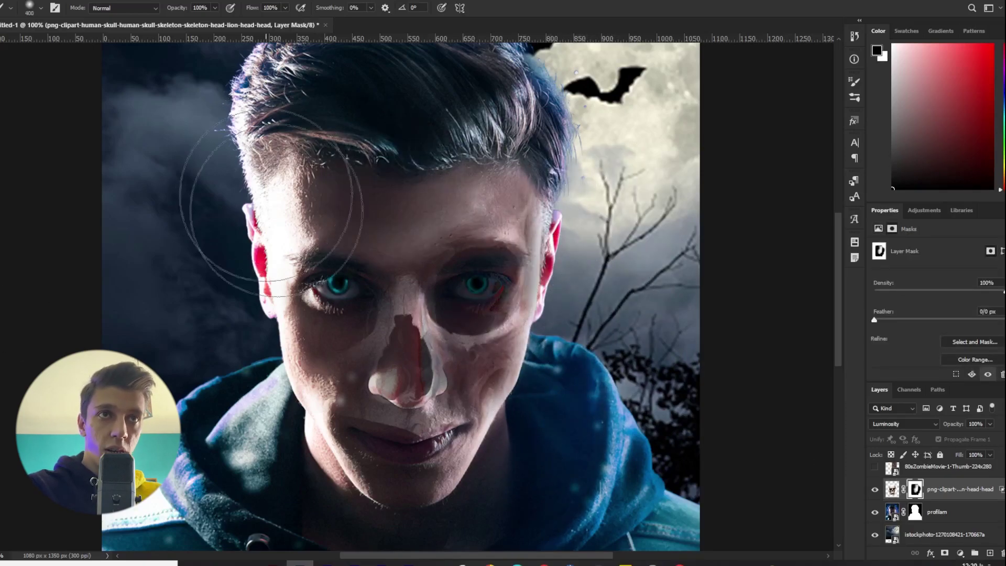
- Lighten the skull layer with Levels by raising the output black level and brightening the midtones
{"action": "left_click", "coordinate": [894, 490]}
{"action": "key", "text": "x"}
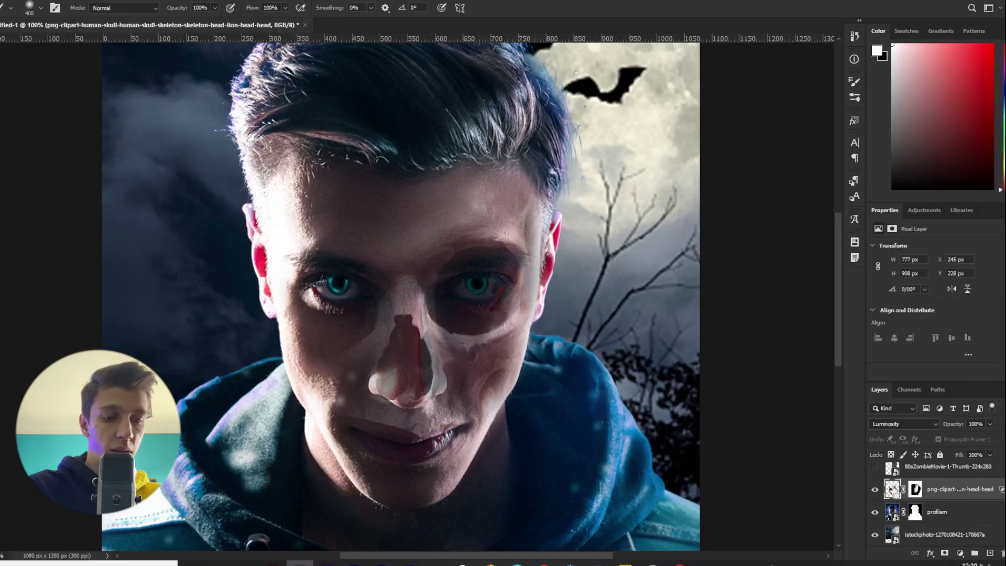
{"action": "key", "text": "ctrl+l"}
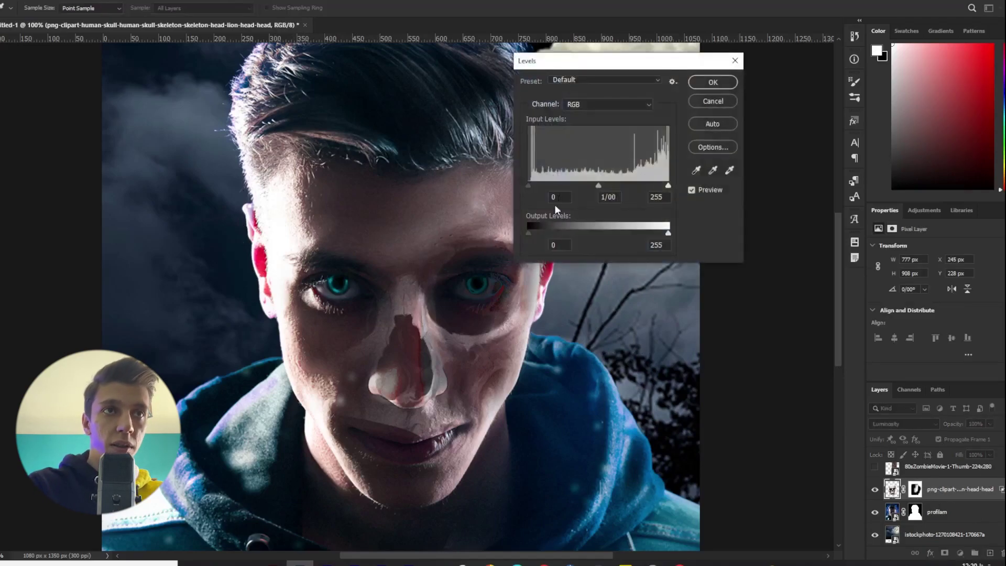
{"action": "left_click_drag", "start_coordinate": [529, 232], "coordinate": [549, 232]}
{"action": "mouse_move", "coordinate": [528, 185]}
{"action": "left_mouse_down"}
{"action": "mouse_move", "coordinate": [544, 185]}
{"action": "mouse_move", "coordinate": [527, 185]}
{"action": "left_mouse_up"}
{"action": "left_click_drag", "start_coordinate": [599, 184], "coordinate": [584, 184]}
{"action": "key", "text": "Escape"}
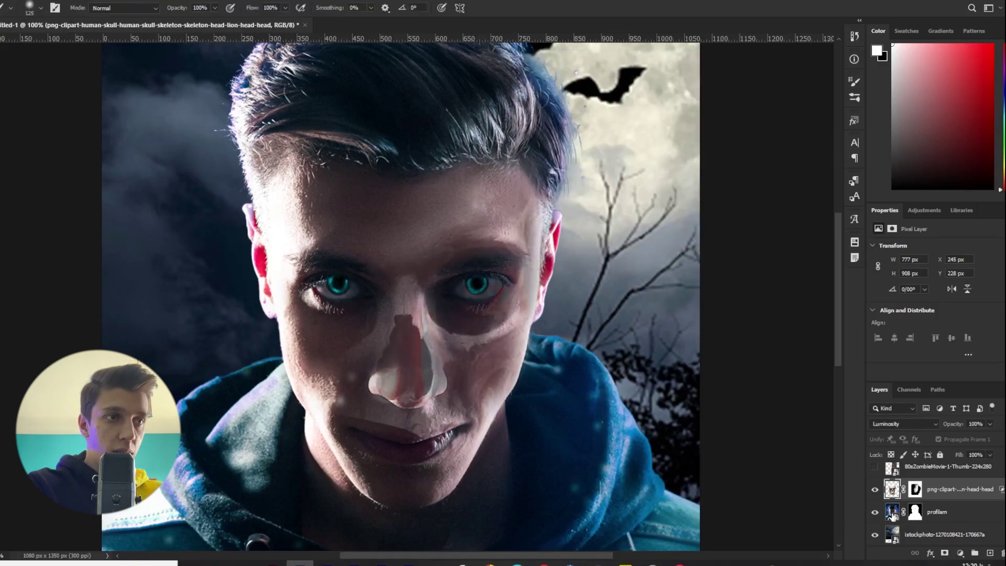
- Rasterize the portrait layer and clone skin over the bright nostril edge beside the skull's nose cavity
{"action": "left_click", "coordinate": [936, 512]}
{"action": "left_click", "coordinate": [421, 354]}
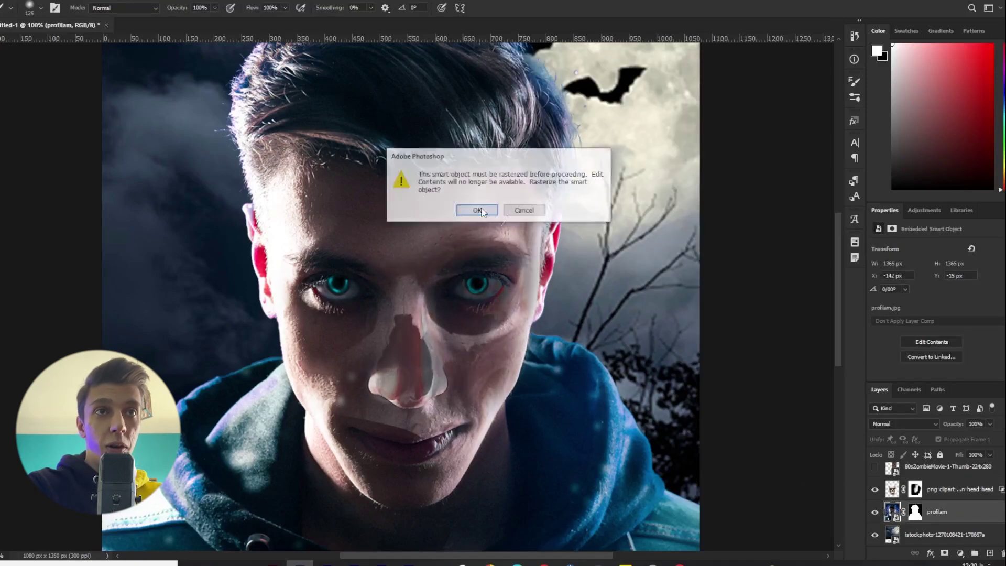
{"action": "left_click", "coordinate": [481, 210]}
{"action": "key", "text": "s"}
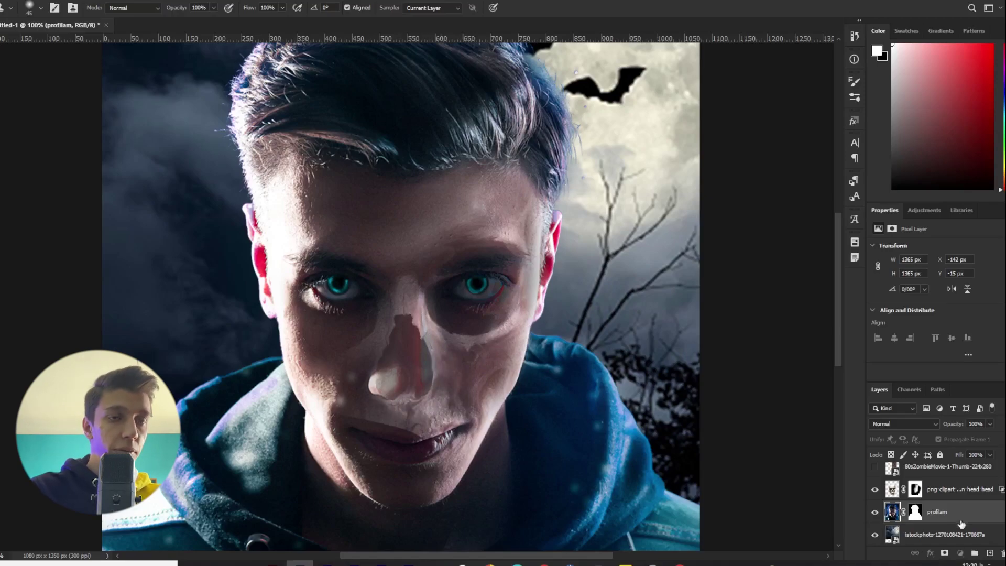
- Add a new layer above the portrait and paint soft black at 33% opacity over the eye socket and nose cavity
{"action": "left_click", "coordinate": [990, 554]}
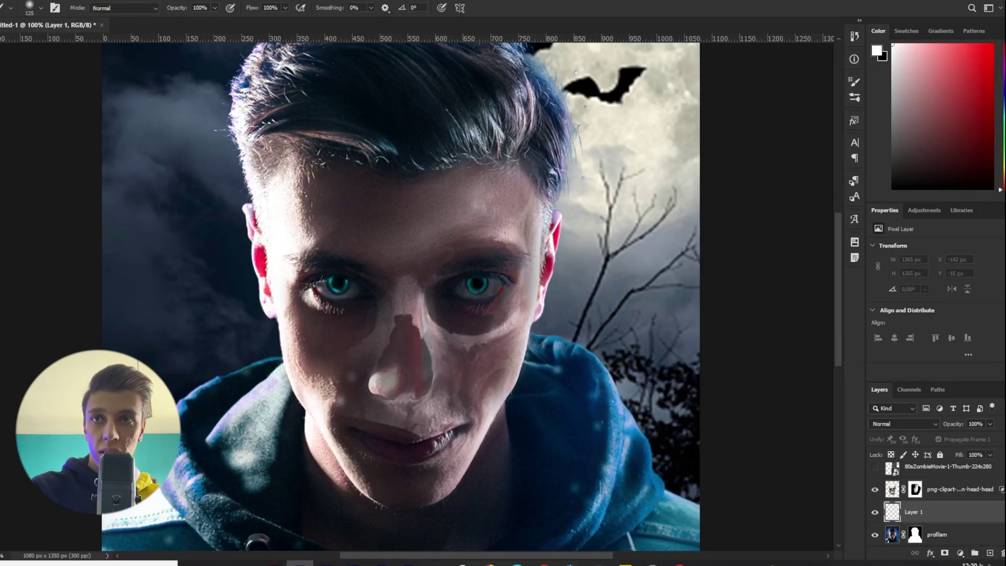
{"action": "key", "text": "z"}
{"action": "left_click", "coordinate": [419, 367]}
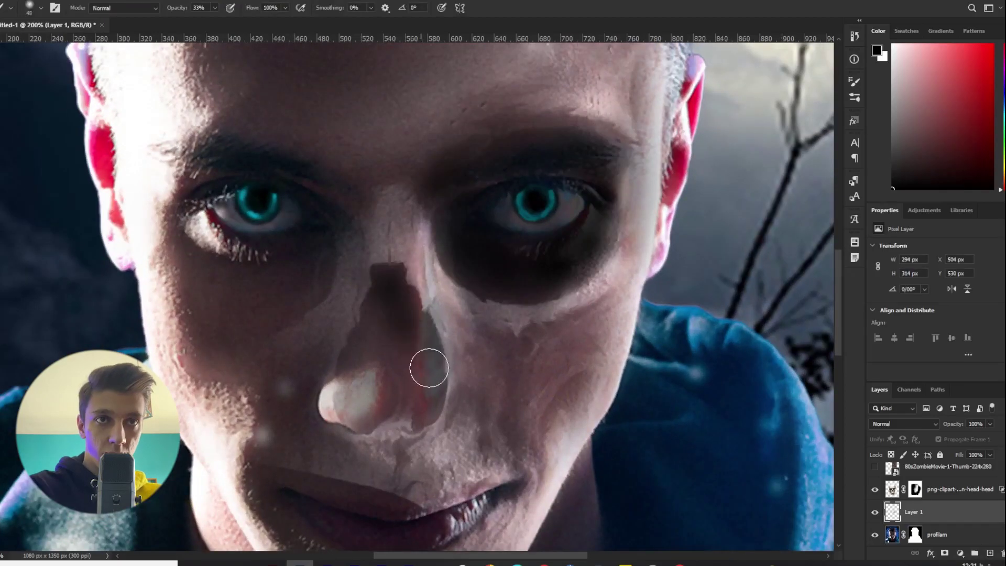
{"action": "mouse_move", "coordinate": [426, 360]}
{"action": "left_mouse_down"}
{"action": "mouse_move", "coordinate": [393, 296]}
{"action": "mouse_move", "coordinate": [408, 283]}
{"action": "left_mouse_up"}
{"action": "left_click", "coordinate": [415, 285], "text": "ctrl+alt"}
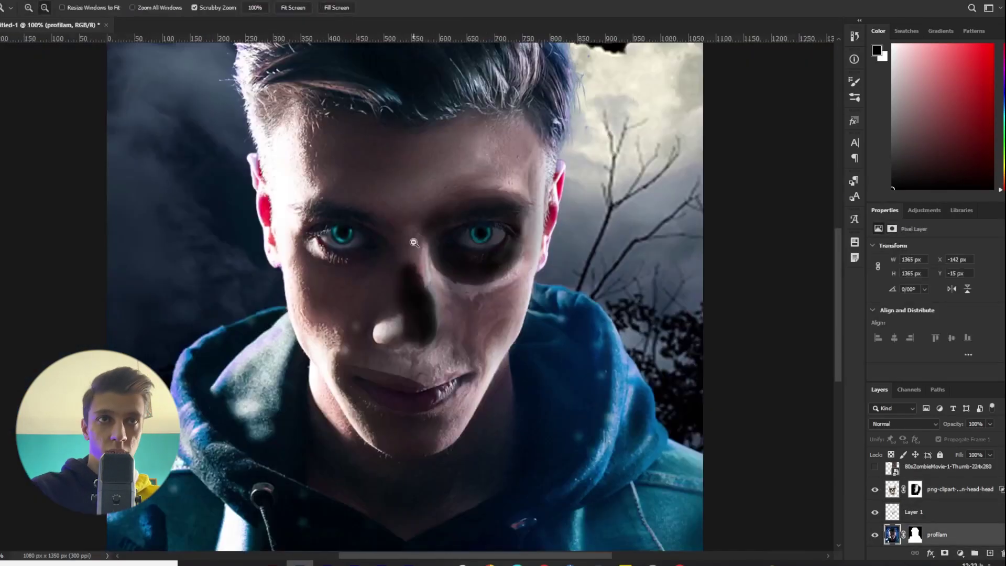
{"action": "left_click", "coordinate": [413, 238], "text": "alt"}
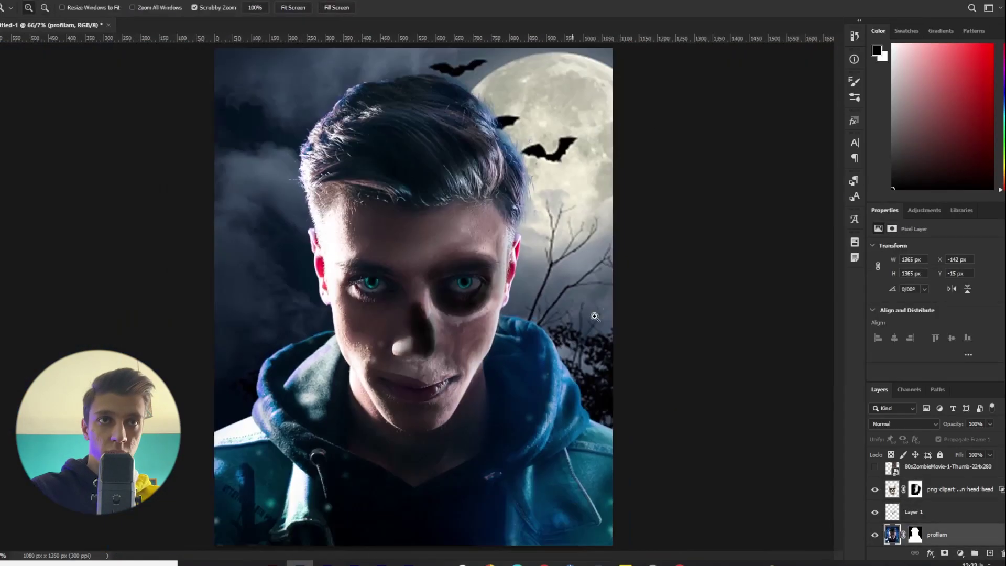
- Show the 80sZombieMovie-1 wound texture and scale it down to about 186 × 232 px over the forehead above the darkened eye
{"action": "left_click", "coordinate": [954, 489]}
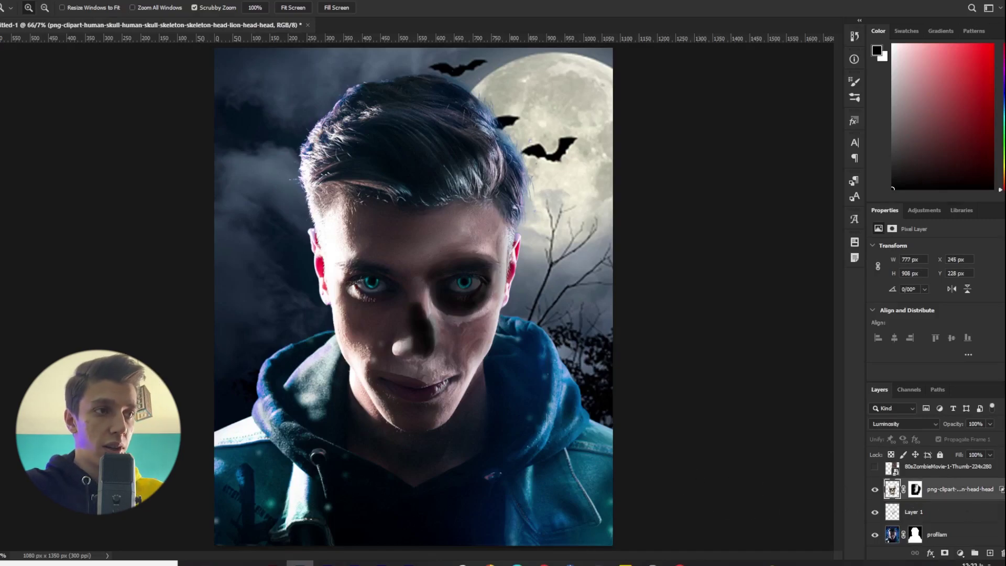
{"action": "scroll", "coordinate": [936, 500], "scroll_direction": "up", "scroll_amount": 2}
{"action": "left_click", "coordinate": [874, 496]}
{"action": "left_click", "coordinate": [912, 497]}
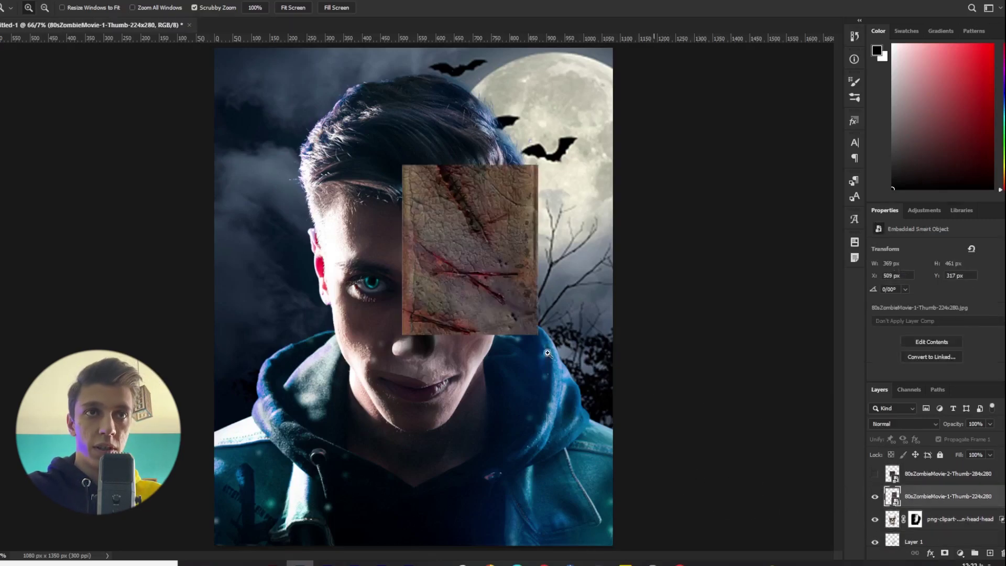
{"action": "key", "text": "v"}
{"action": "left_click_drag", "start_coordinate": [537, 334], "coordinate": [480, 252]}
{"action": "key", "text": "Return"}
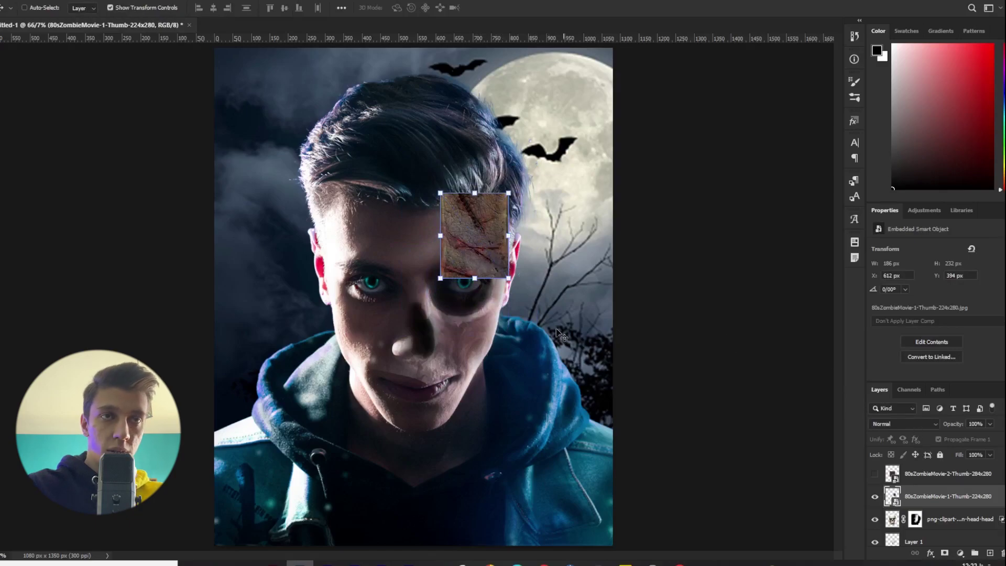
- Warp the forehead wound texture so its corners and edges follow the curve of the brow and temple
{"action": "key", "text": "ctrl+t"}
{"action": "right_click", "coordinate": [472, 250]}
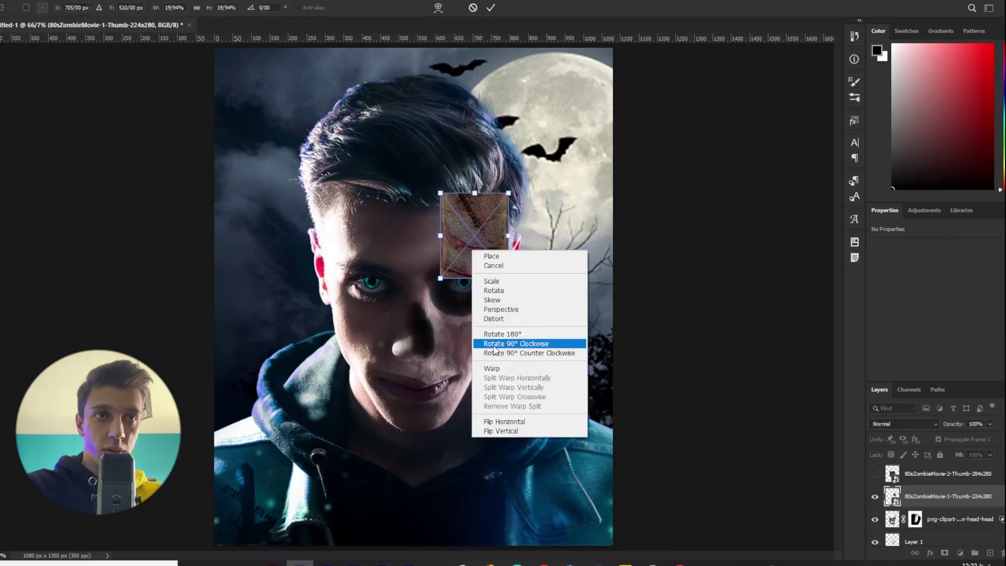
{"action": "left_click", "coordinate": [492, 368]}
{"action": "left_click_drag", "start_coordinate": [507, 249], "coordinate": [500, 247]}
{"action": "left_click_drag", "start_coordinate": [508, 193], "coordinate": [437, 210]}
{"action": "left_click_drag", "start_coordinate": [485, 254], "coordinate": [467, 212]}
{"action": "key", "text": "Return"}
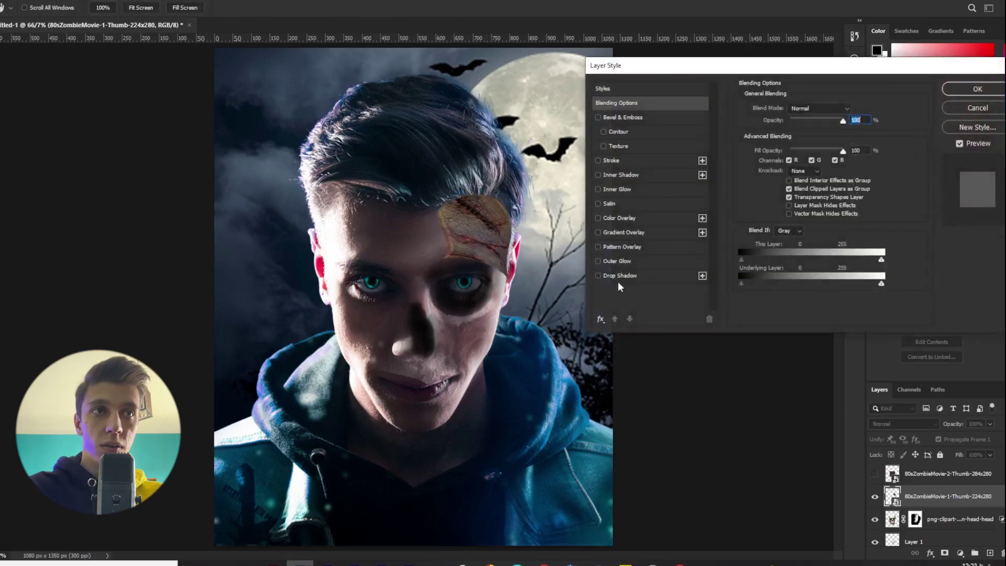
- Split the forehead texture's underlying-layer Blend If shadows to 117, and mask its edges with a 200 px black brush
{"action": "left_click_drag", "start_coordinate": [744, 286], "coordinate": [807, 286]}
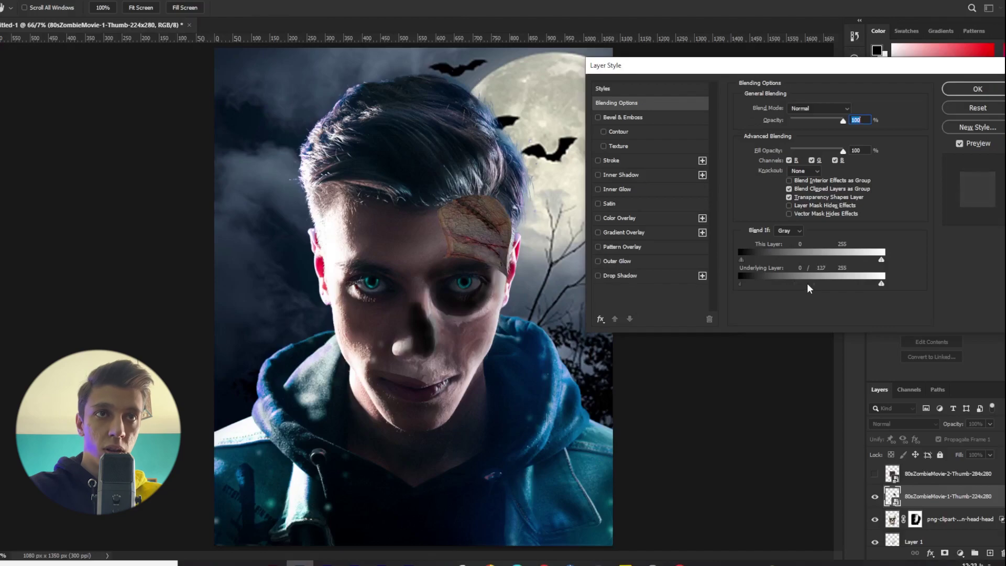
{"action": "left_click", "coordinate": [978, 89]}
{"action": "key", "text": "b"}
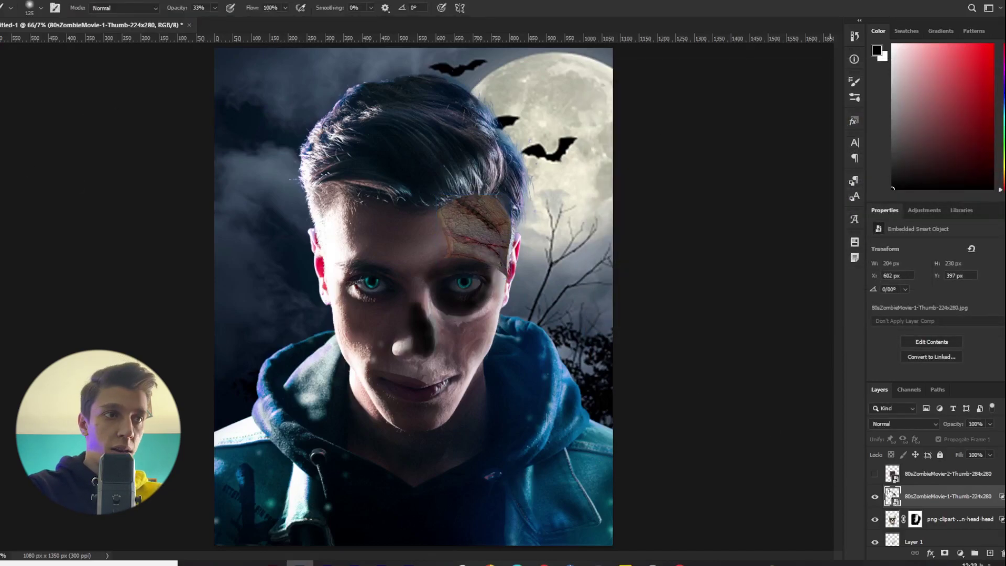
{"action": "left_click", "coordinate": [940, 553]}
{"action": "key", "text": "bracketright"}
{"action": "key", "text": "bracketright"}
{"action": "key", "text": "bracketright"}
{"action": "key", "text": "bracketright"}
- Apply Levels to the forehead wound texture with a black input of 5 and midtones of 1.34
{"action": "left_click", "coordinate": [892, 493]}
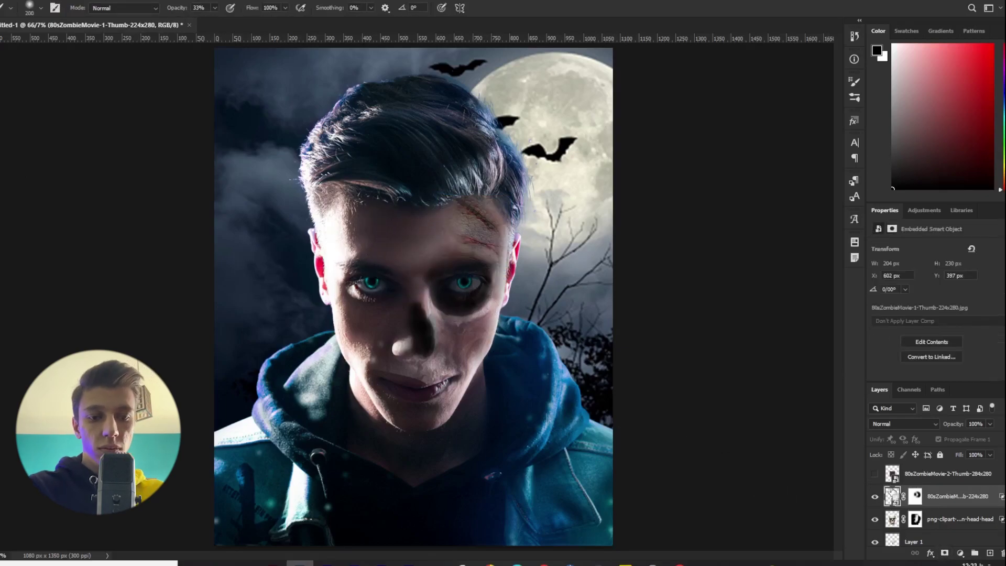
{"action": "key", "text": "ctrl+l"}
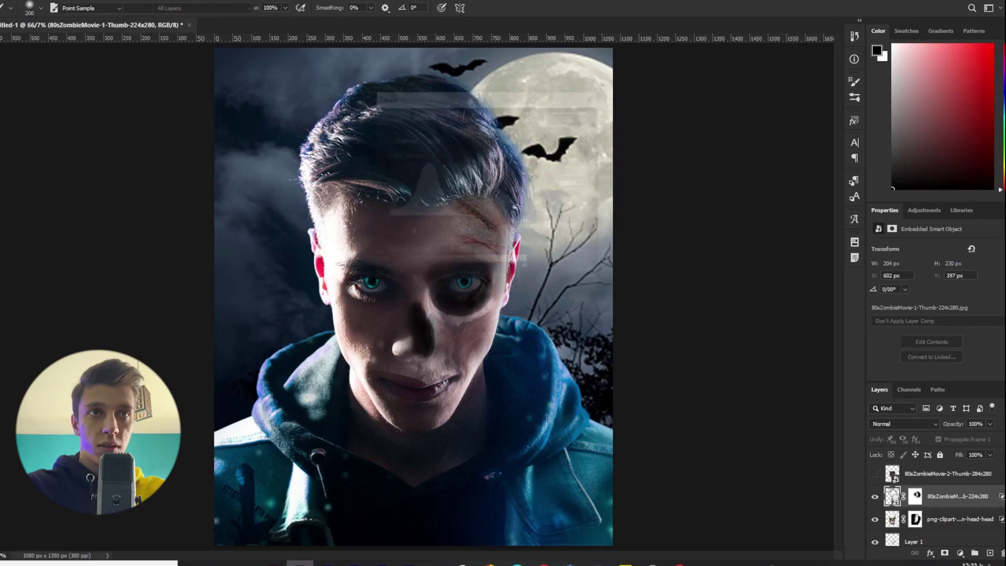
{"action": "left_click_drag", "start_coordinate": [489, 103], "coordinate": [673, 137]}
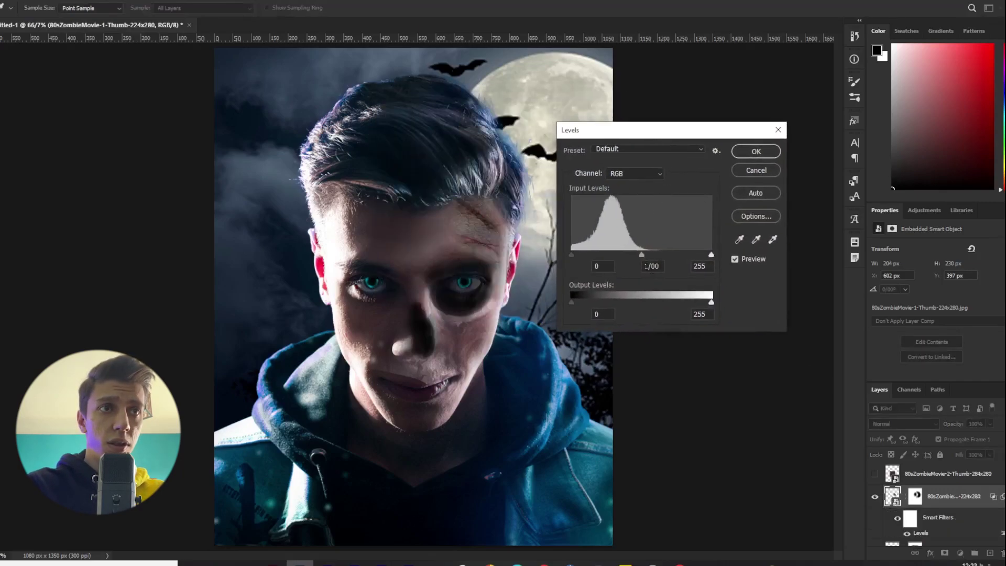
{"action": "mouse_move", "coordinate": [641, 253]}
{"action": "left_mouse_down"}
{"action": "mouse_move", "coordinate": [651, 254]}
{"action": "mouse_move", "coordinate": [637, 254]}
{"action": "left_mouse_up"}
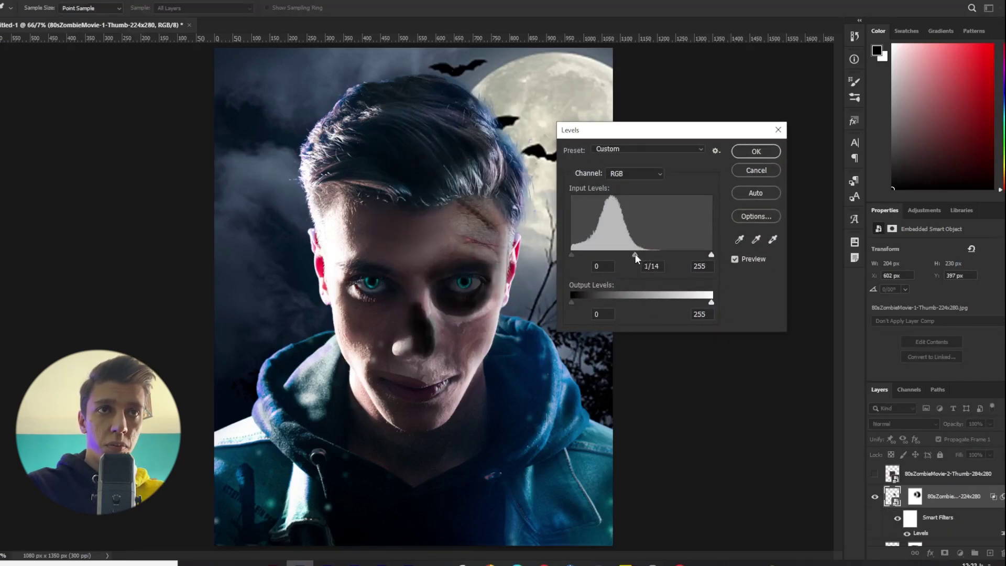
{"action": "left_click_drag", "start_coordinate": [571, 253], "coordinate": [574, 253]}
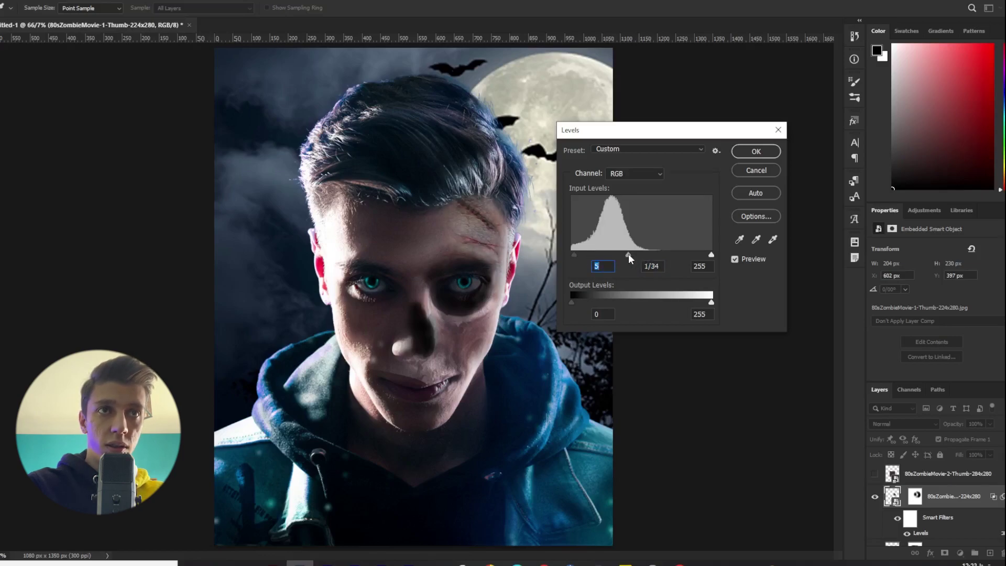
{"action": "left_click", "coordinate": [756, 152]}
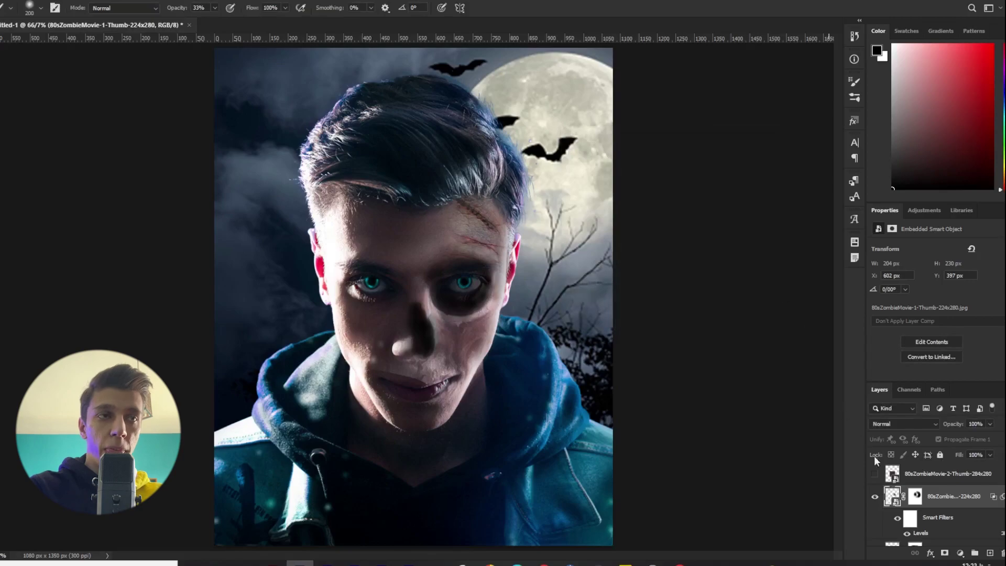
- Show the 80sZombieMovie-2 wound texture and scale it down to about 197 × 194 px over the cheek below the darkened eye
{"action": "left_click", "coordinate": [876, 474]}
{"action": "left_click", "coordinate": [898, 476]}
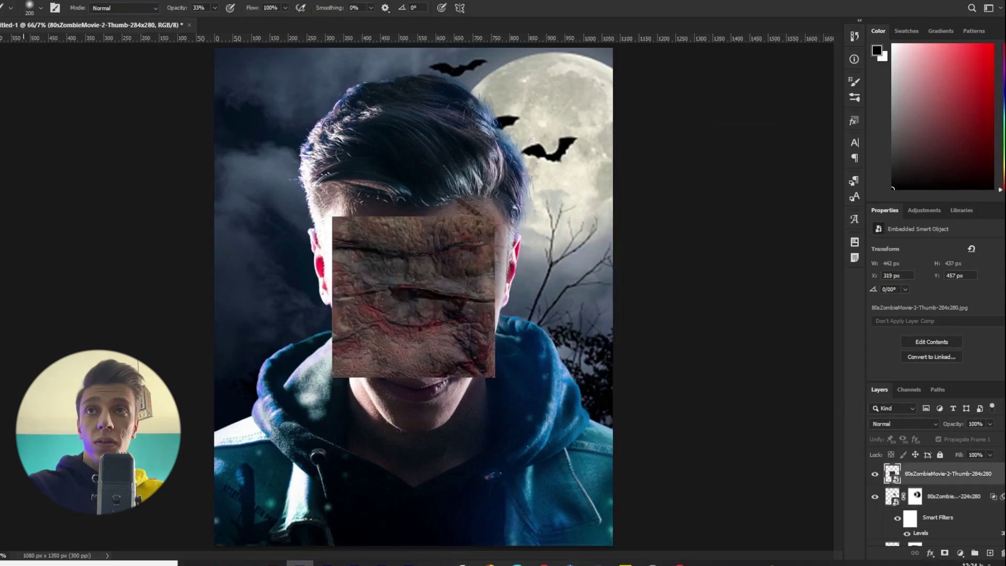
{"action": "key", "text": "v"}
{"action": "left_click_drag", "start_coordinate": [493, 378], "coordinate": [451, 337]}
{"action": "left_click_drag", "start_coordinate": [406, 283], "coordinate": [472, 329]}
{"action": "left_click_drag", "start_coordinate": [519, 381], "coordinate": [486, 368]}
{"action": "left_click_drag", "start_coordinate": [458, 336], "coordinate": [469, 346]}
{"action": "key", "text": "Return"}
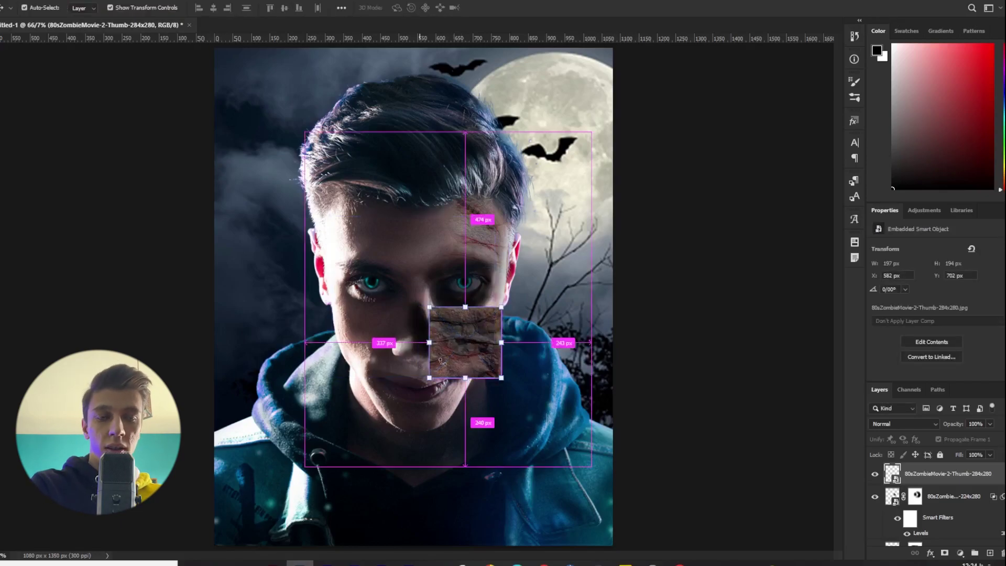
- Warp the cheek wound texture to fit between the nose, jawline and eye socket
{"action": "key", "text": "ctrl+t"}
{"action": "right_click", "coordinate": [462, 338]}
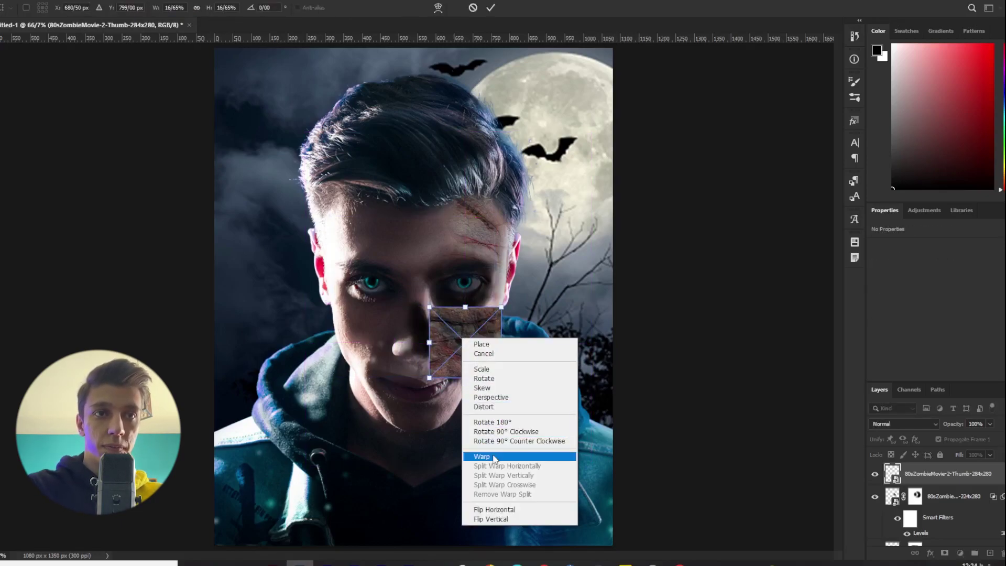
{"action": "left_click", "coordinate": [495, 458]}
{"action": "left_click_drag", "start_coordinate": [501, 379], "coordinate": [464, 388]}
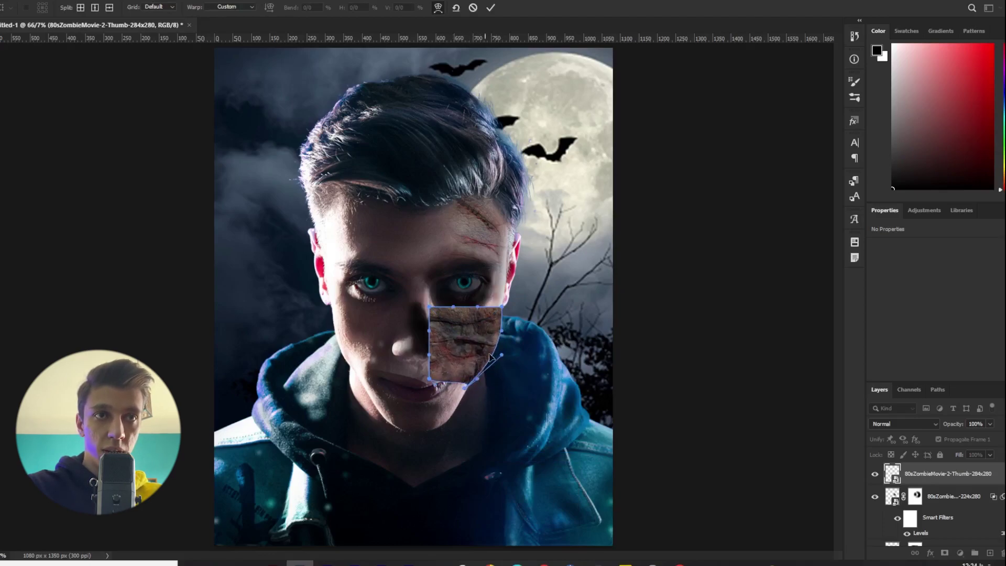
{"action": "left_click_drag", "start_coordinate": [501, 332], "coordinate": [498, 332]}
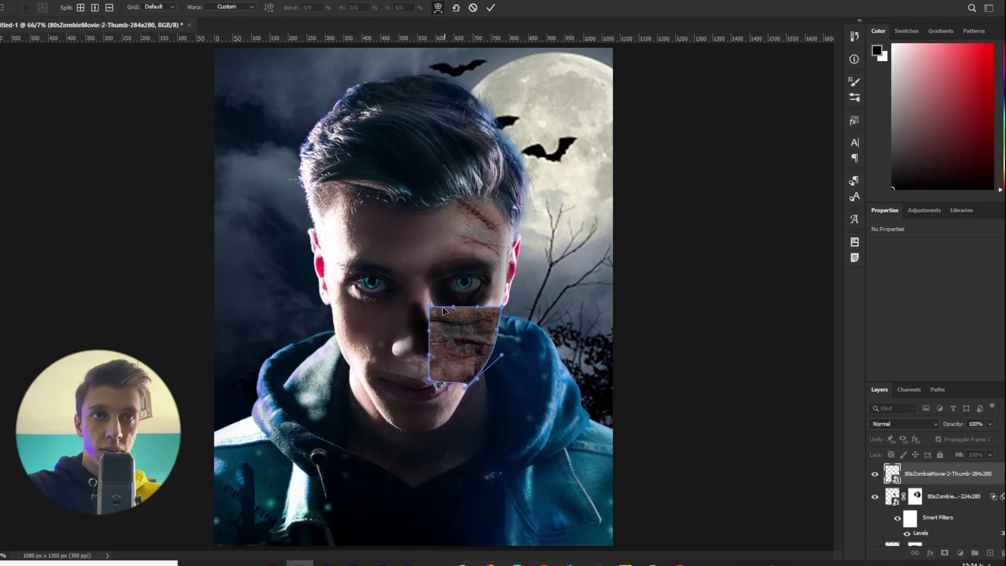
{"action": "left_click_drag", "start_coordinate": [430, 311], "coordinate": [439, 311]}
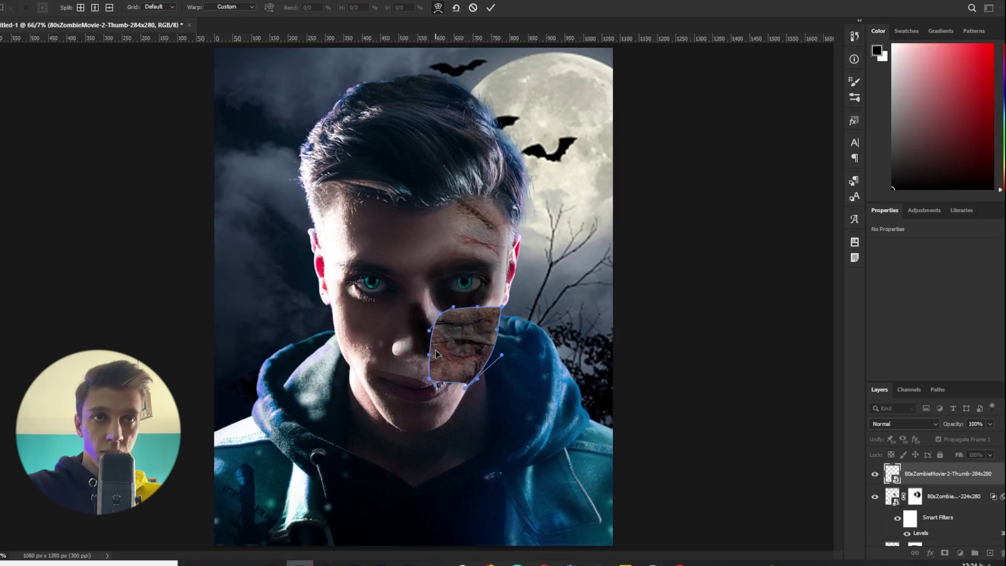
{"action": "left_click_drag", "start_coordinate": [429, 360], "coordinate": [451, 366]}
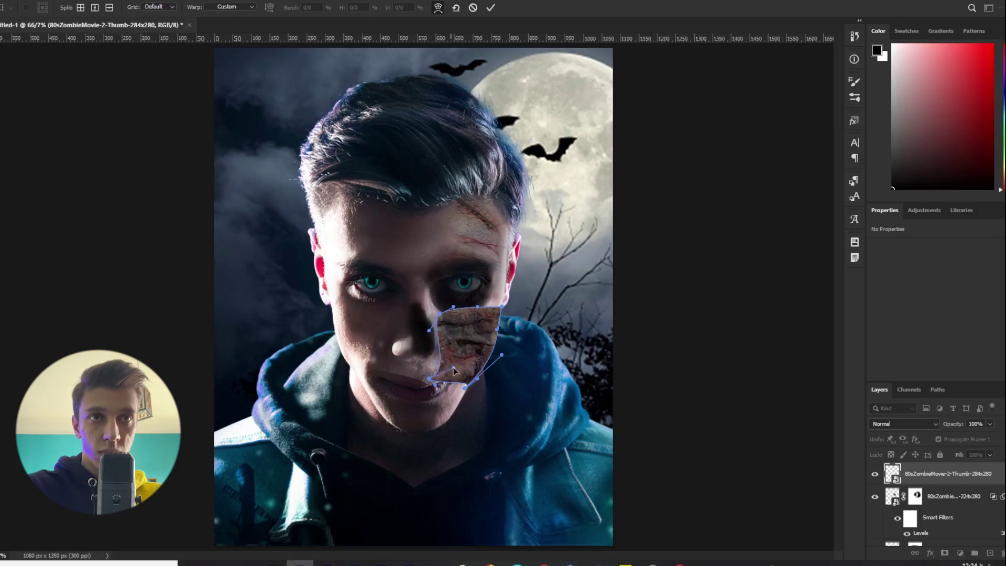
{"action": "left_click_drag", "start_coordinate": [501, 308], "coordinate": [501, 303]}
{"action": "key", "text": "Return"}
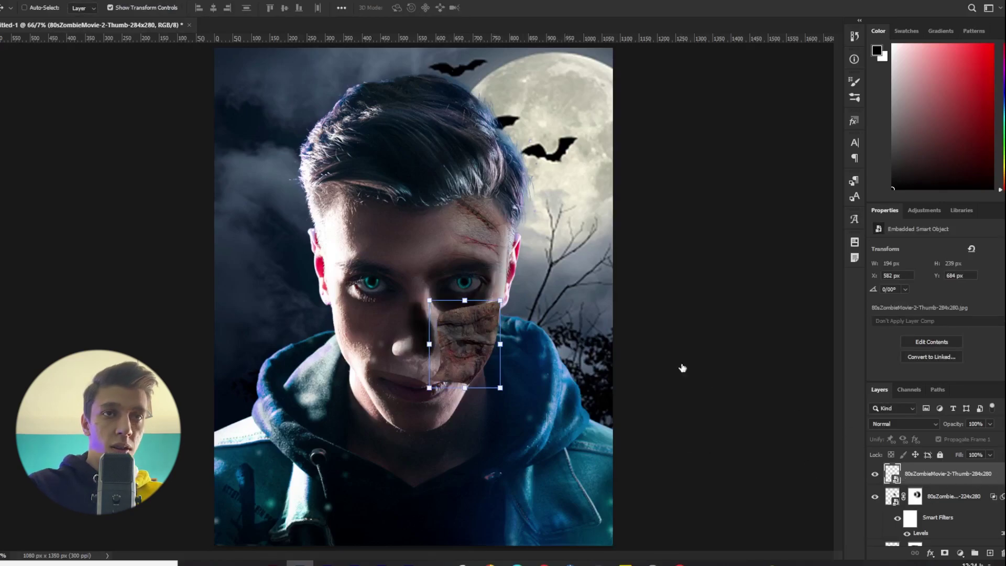
- Split the cheek texture's underlying-layer Blend If shadows to about 88
{"action": "key", "text": "ctrl+alt+b"}
{"action": "left_click_drag", "start_coordinate": [740, 284], "coordinate": [791, 284]}
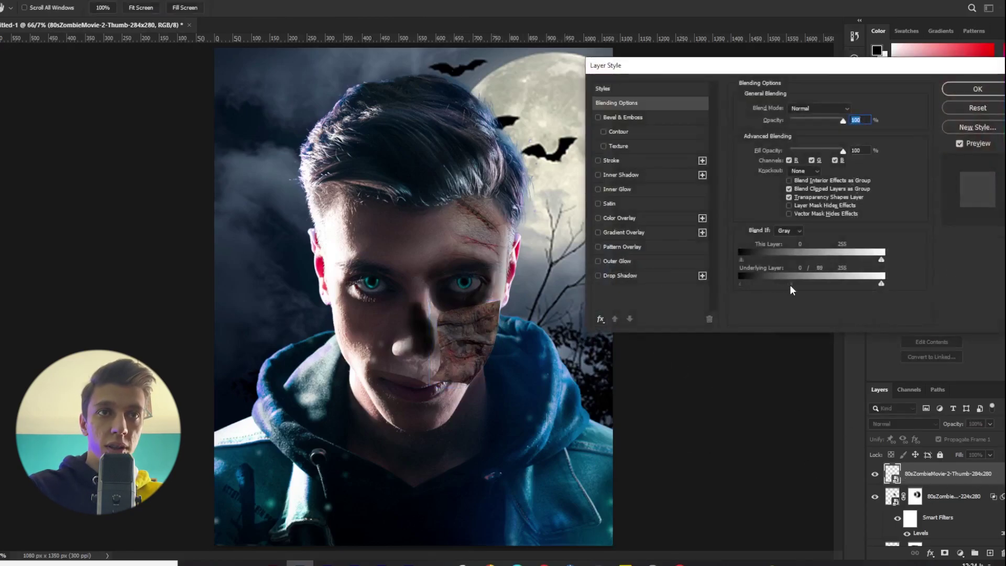
{"action": "left_click", "coordinate": [976, 108]}
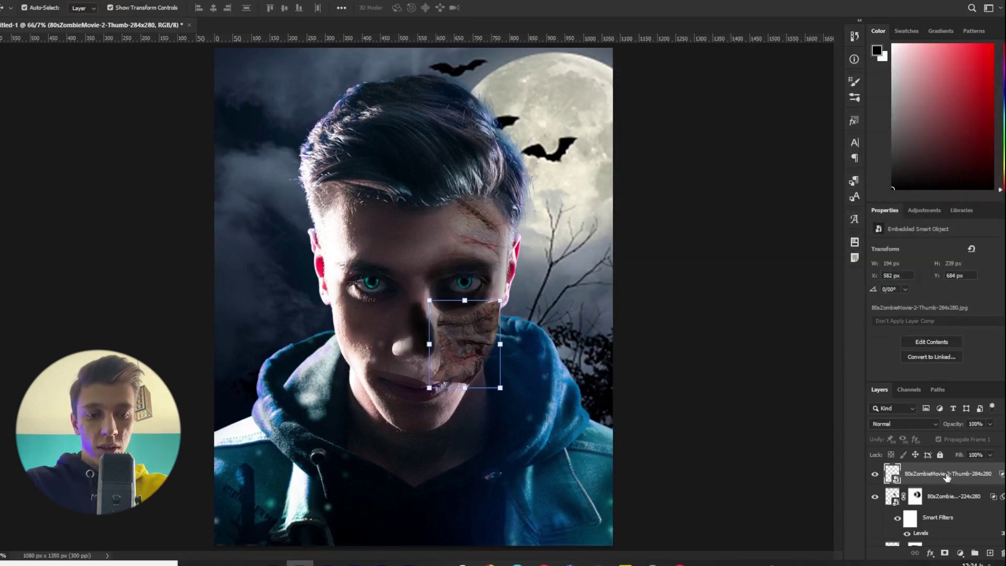
- Brighten the cheek wound texture with Levels by setting the midtones to 1.27
{"action": "key", "text": "ctrl+l"}
{"action": "mouse_move", "coordinate": [571, 258]}
{"action": "left_mouse_down"}
{"action": "mouse_move", "coordinate": [586, 255]}
{"action": "mouse_move", "coordinate": [567, 255]}
{"action": "left_mouse_up"}
{"action": "left_click_drag", "start_coordinate": [635, 255], "coordinate": [628, 252]}
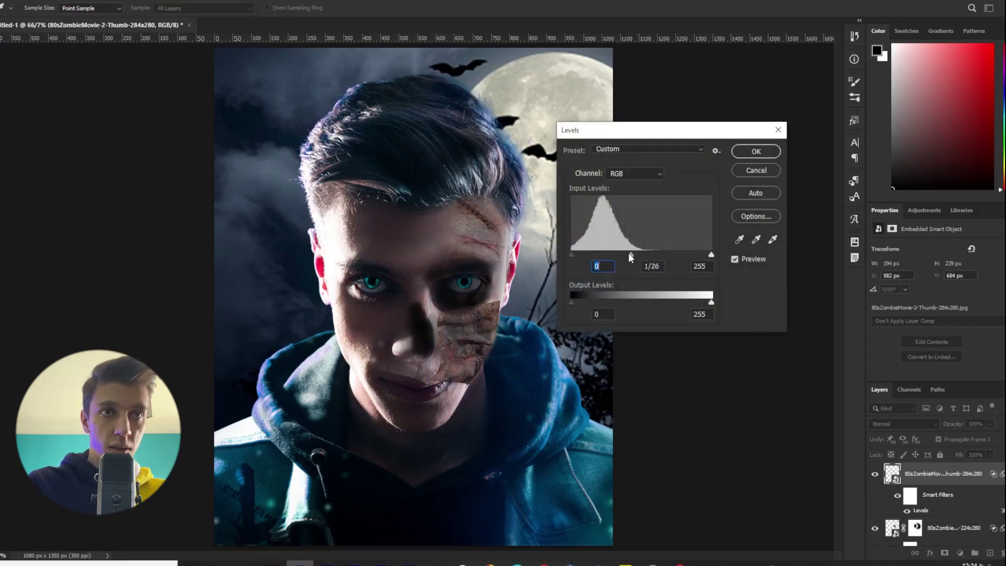
{"action": "left_click", "coordinate": [766, 155]}
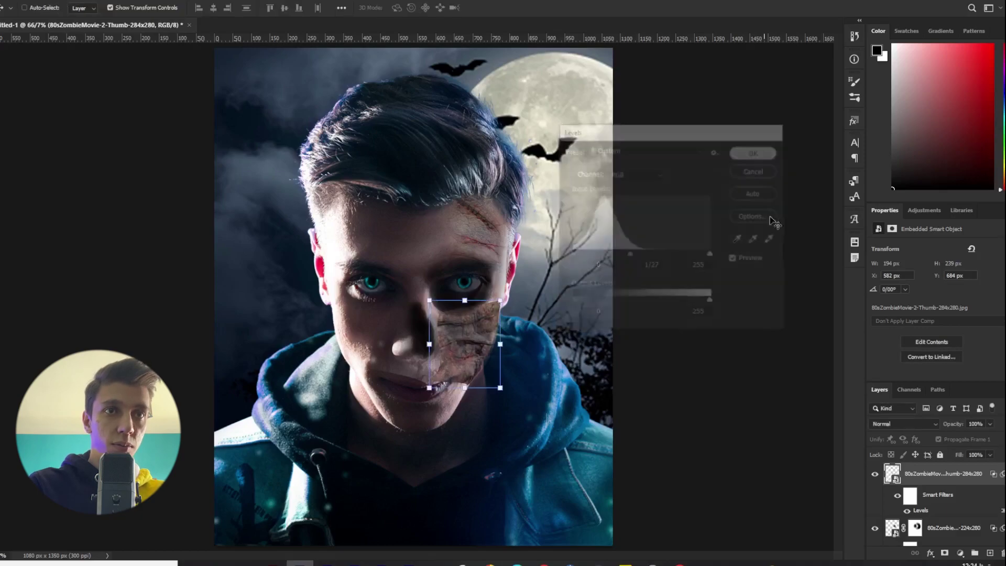
- Add a mask to the cheek texture and paint black at 33% opacity around its edges to blend it into the face
{"action": "left_click", "coordinate": [944, 553]}
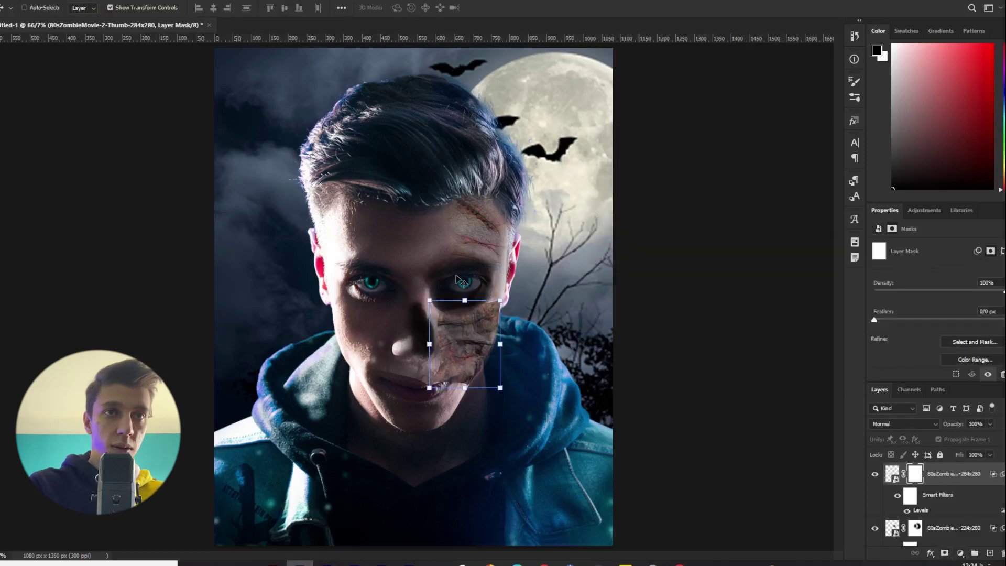
{"action": "key", "text": "b"}
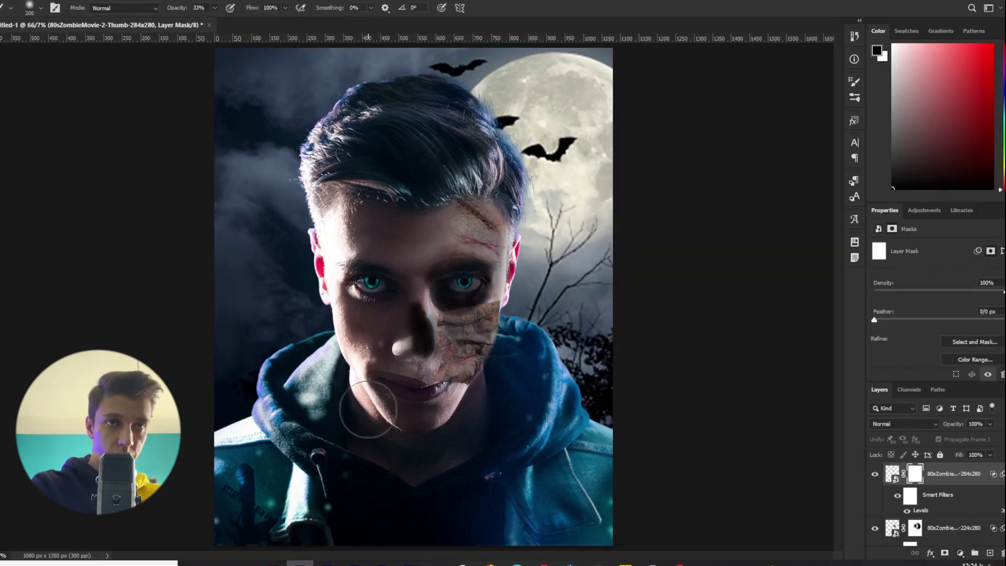
{"action": "left_click_drag", "start_coordinate": [408, 393], "coordinate": [404, 326]}
{"action": "key", "text": "bracketleft"}
{"action": "left_click_drag", "start_coordinate": [406, 288], "coordinate": [478, 277]}
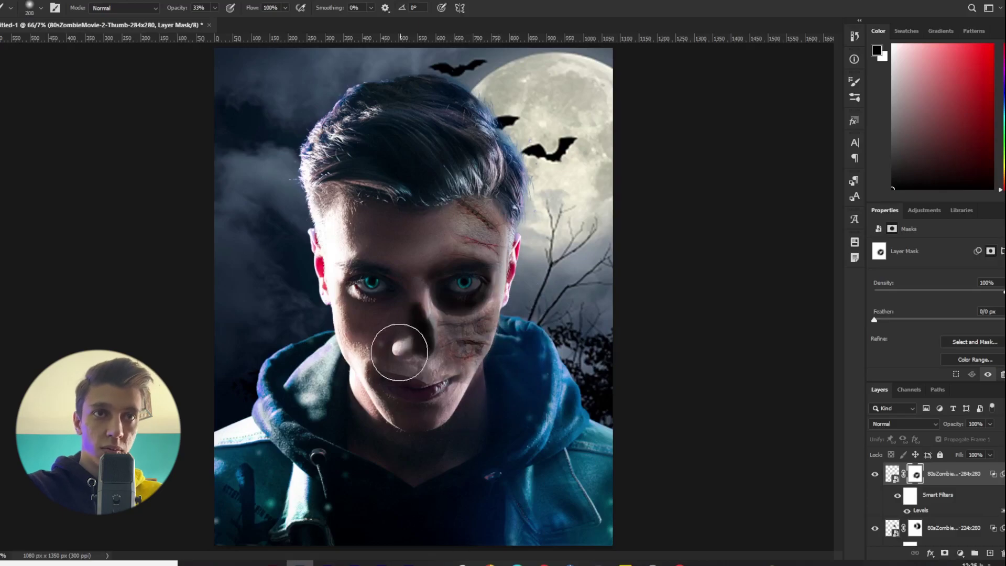
{"action": "key", "text": "bracketright"}
{"action": "key", "text": "bracketleft"}
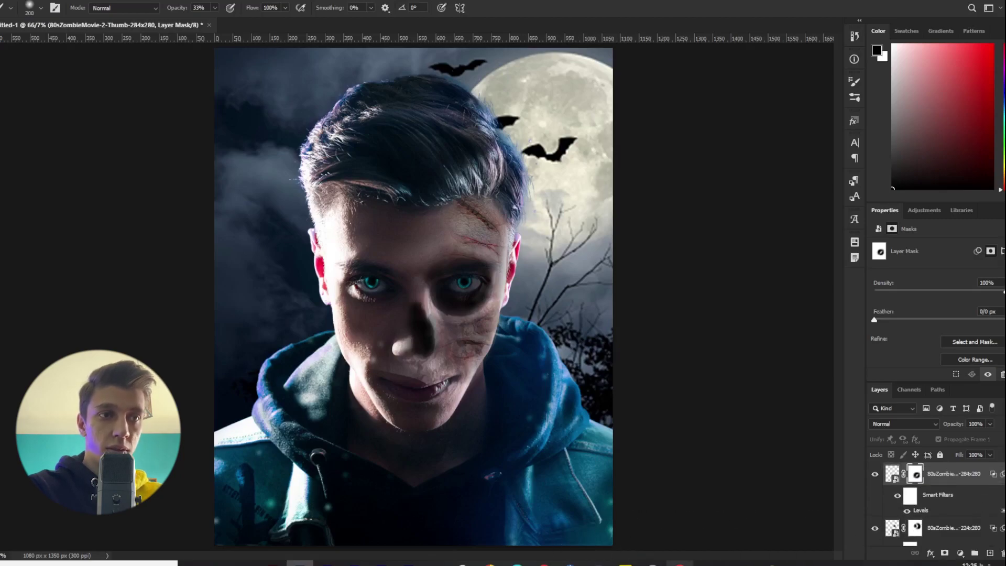
- Place the talking-to-the-moon wallpaper image in the document and move its layer directly below the portrait
{"action": "key", "text": "alt+Tab"}
{"action": "key", "text": "alt+Tab"}
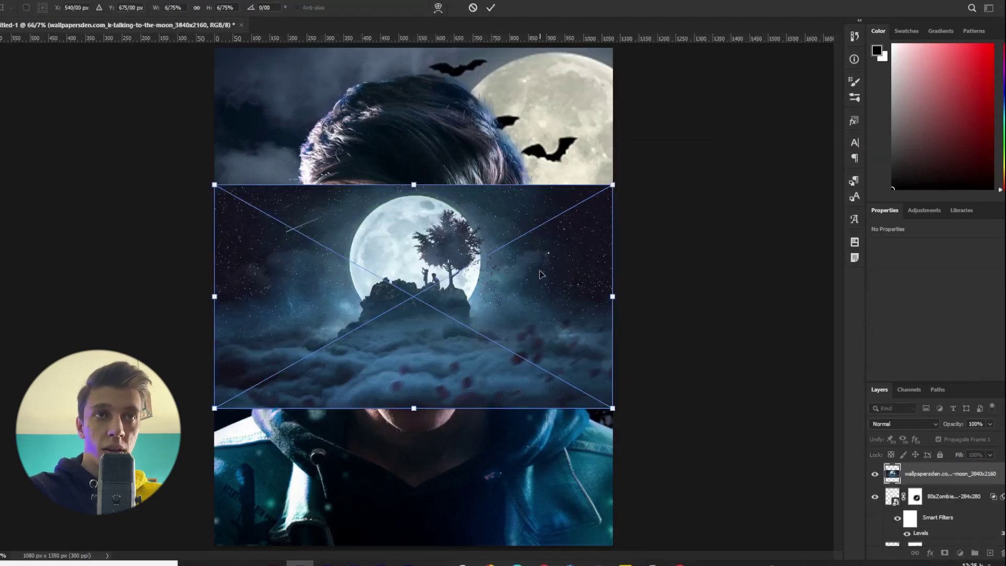
{"action": "key", "text": "Return"}
{"action": "left_click_drag", "start_coordinate": [941, 465], "coordinate": [949, 526]}
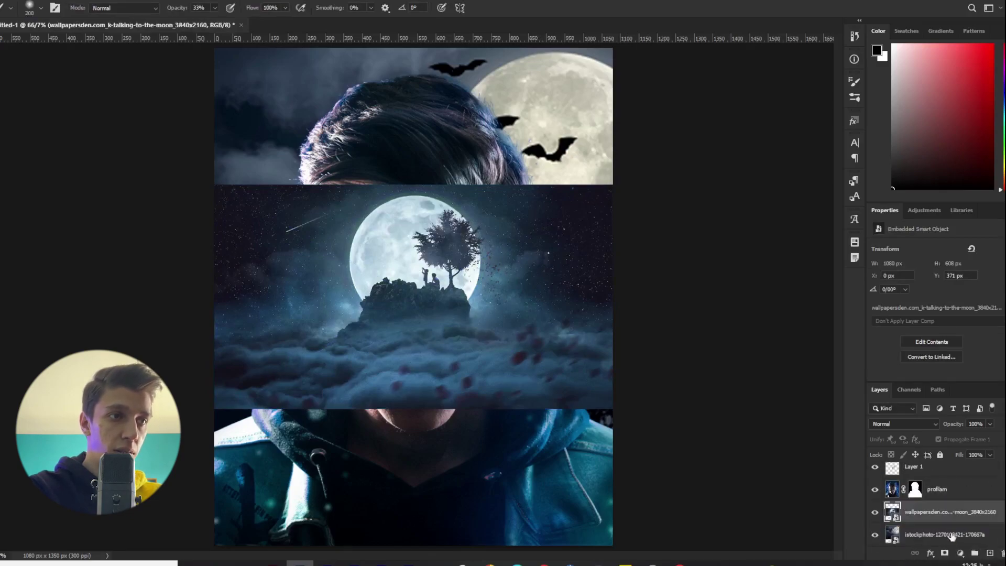
- Delete the old istockphoto moon-and-bats background layer and select the talking-to-the-moon wallpaper layer
{"action": "left_click", "coordinate": [950, 539]}
{"action": "key", "text": "Delete"}
{"action": "left_click", "coordinate": [946, 518]}
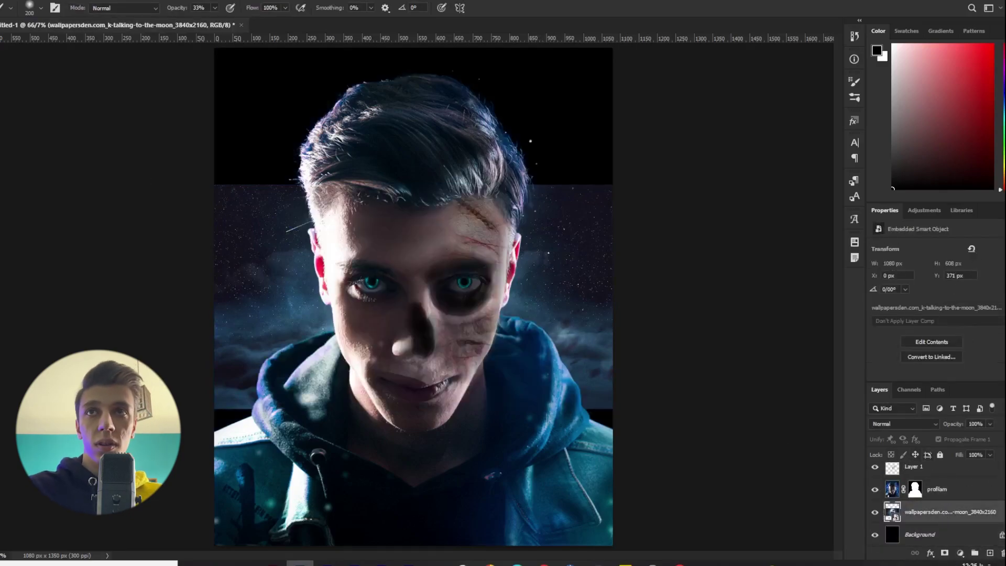
- Enlarge the moon wallpaper to fill the whole canvas and position it so the moon sits behind the head
{"action": "key", "text": "v"}
{"action": "left_click_drag", "start_coordinate": [616, 300], "coordinate": [716, 301]}
{"action": "left_click_drag", "start_coordinate": [590, 233], "coordinate": [567, 151]}
{"action": "left_click_drag", "start_coordinate": [682, 218], "coordinate": [753, 219]}
{"action": "left_click_drag", "start_coordinate": [602, 235], "coordinate": [606, 258]}
{"action": "left_click_drag", "start_coordinate": [520, 246], "coordinate": [540, 240]}
{"action": "key", "text": "Return"}
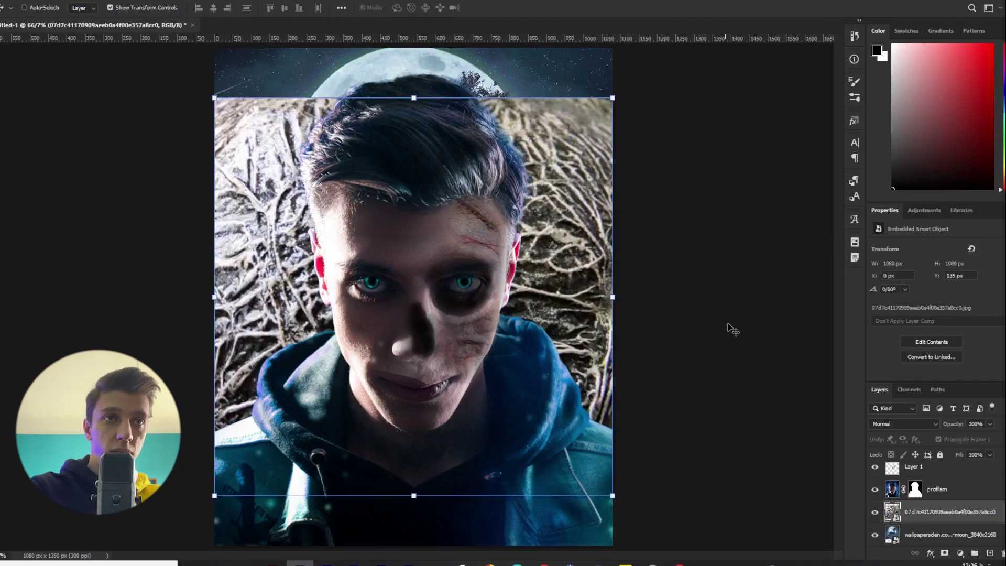
- Move the root texture layer to the top of the stack and shrink it to 385 × 385 px over the zombie side
{"action": "left_click_drag", "start_coordinate": [957, 505], "coordinate": [960, 466]}
{"action": "left_click_drag", "start_coordinate": [618, 295], "coordinate": [573, 322]}
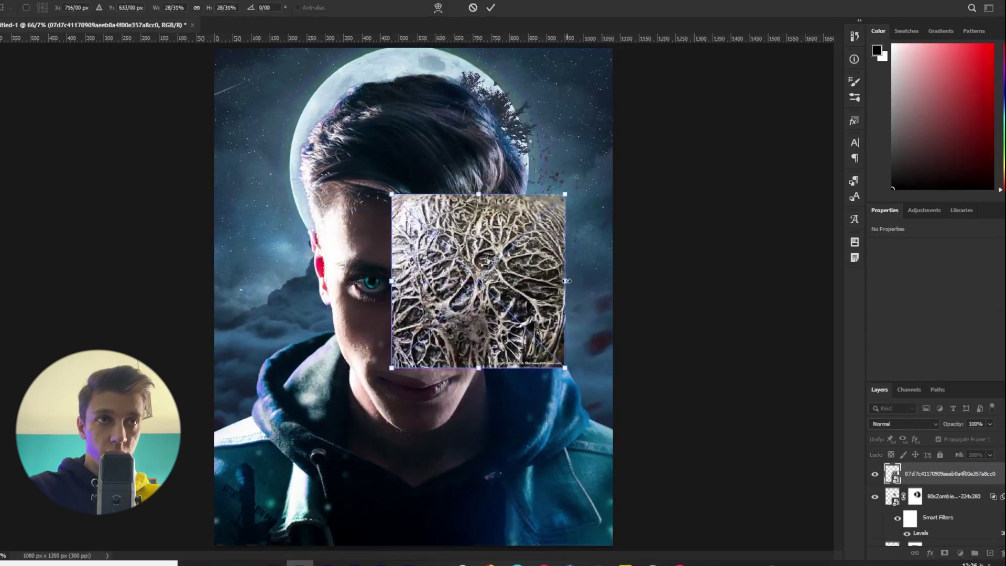
{"action": "left_click_drag", "start_coordinate": [566, 281], "coordinate": [551, 274]}
{"action": "key", "text": "Return"}
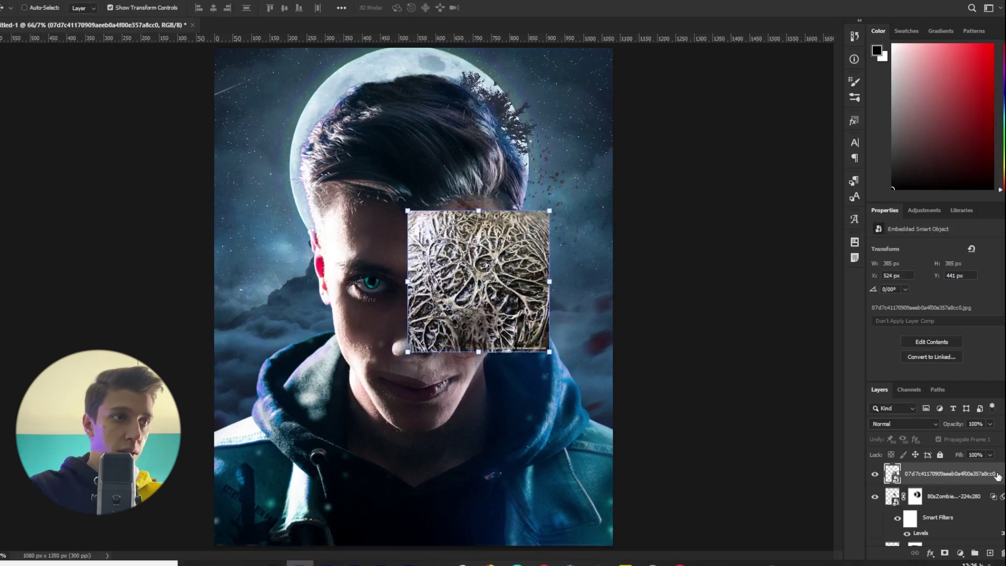
- Blend the root texture with the underlying layers' shadows using Blend If and shift it down over the face
{"action": "double_click", "coordinate": [937, 474]}
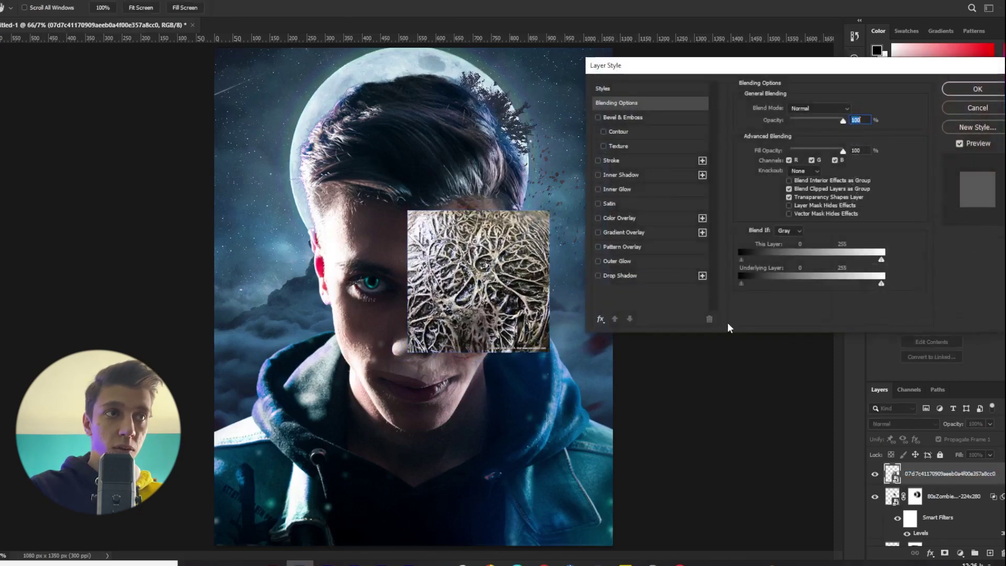
{"action": "left_click_drag", "start_coordinate": [748, 282], "coordinate": [774, 282]}
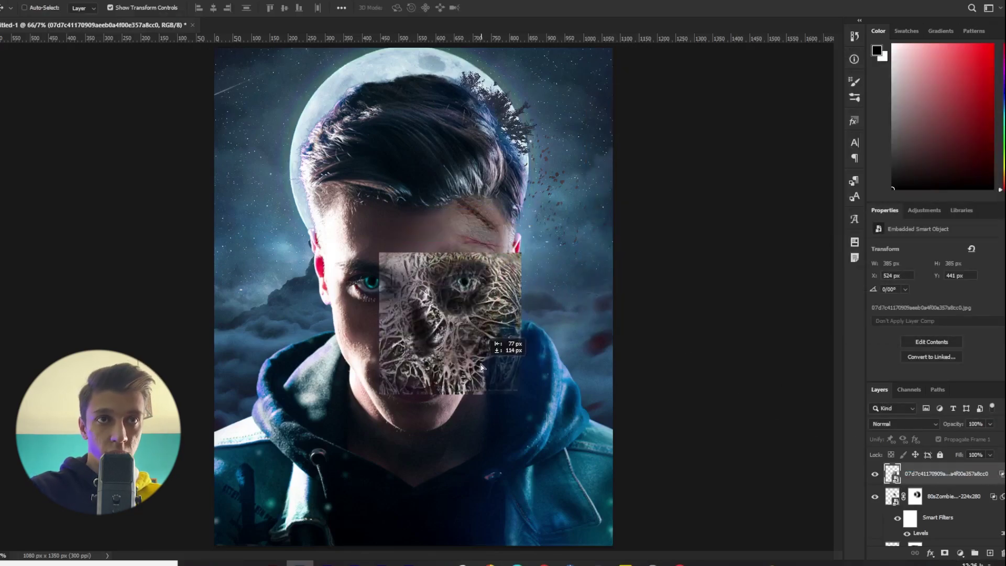
{"action": "left_click_drag", "start_coordinate": [480, 367], "coordinate": [472, 367]}
- Warp the root texture's outer edge inward to follow the zombie side's temple, cheek and jaw
{"action": "key", "text": "ctrl+t"}
{"action": "right_click", "coordinate": [457, 344]}
{"action": "left_click", "coordinate": [478, 464]}
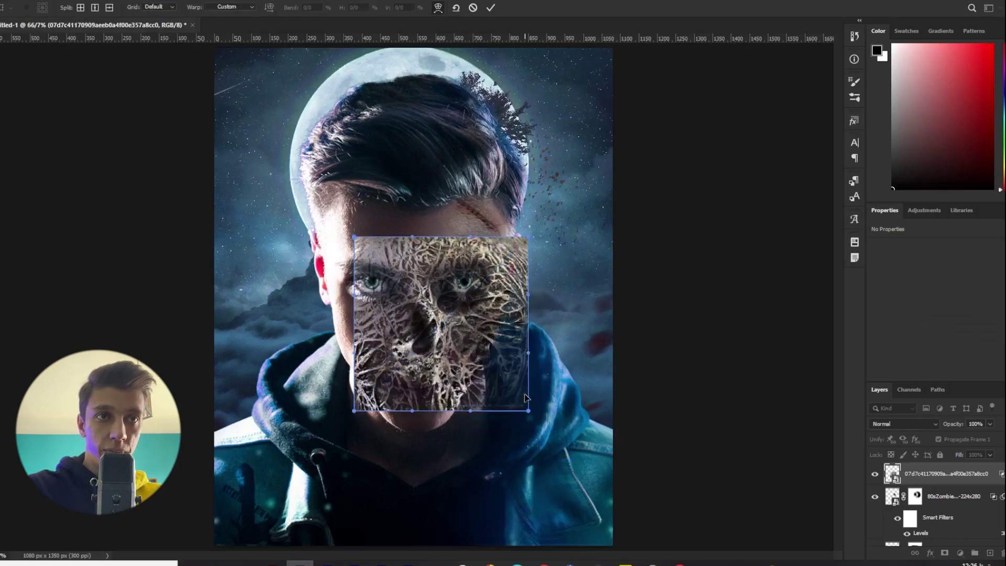
{"action": "left_click_drag", "start_coordinate": [527, 411], "coordinate": [444, 418]}
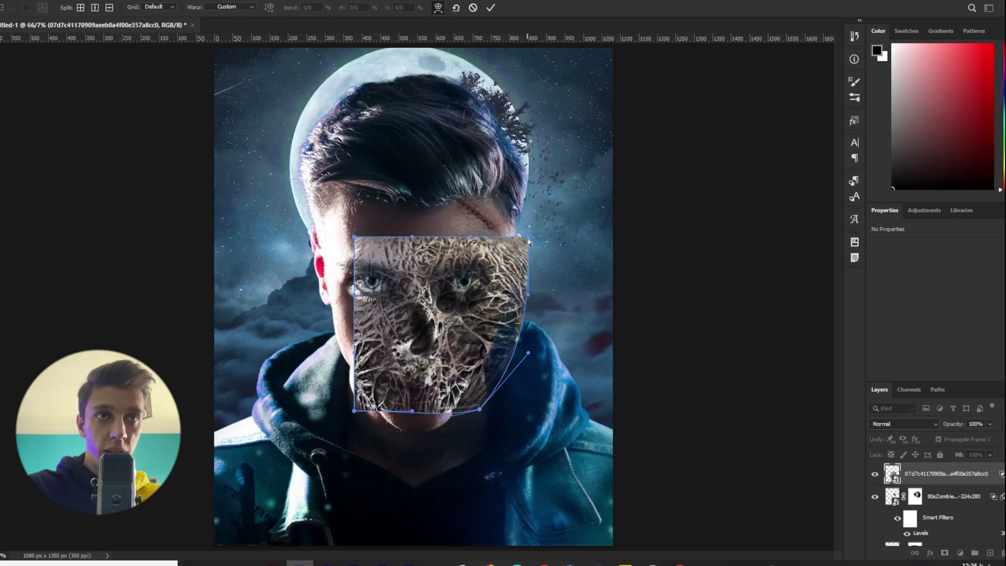
{"action": "left_click_drag", "start_coordinate": [527, 238], "coordinate": [507, 224]}
{"action": "left_click_drag", "start_coordinate": [529, 296], "coordinate": [504, 302]}
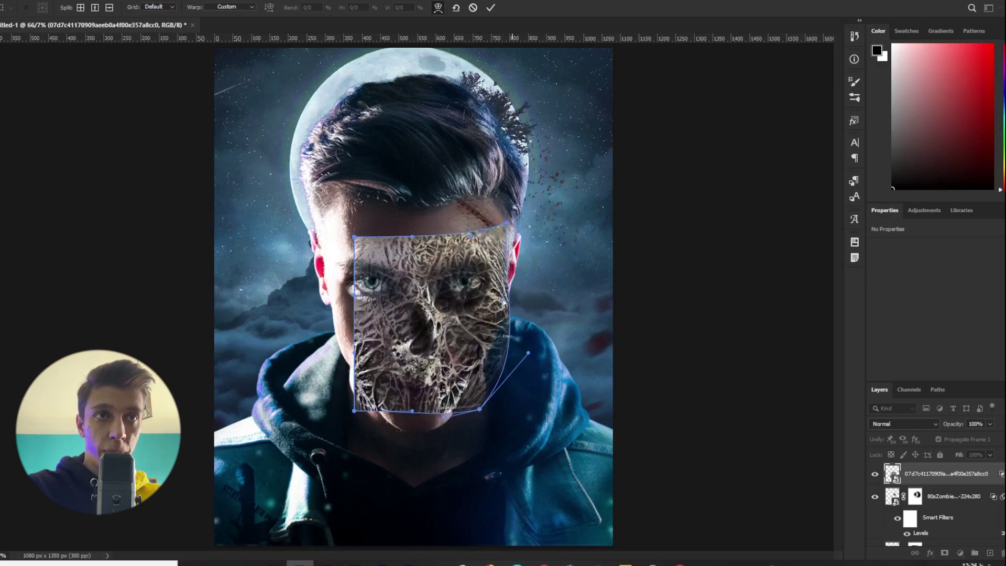
{"action": "left_click_drag", "start_coordinate": [528, 355], "coordinate": [495, 351]}
{"action": "left_click_drag", "start_coordinate": [481, 408], "coordinate": [459, 410]}
{"action": "left_click_drag", "start_coordinate": [506, 224], "coordinate": [516, 219]}
{"action": "left_click_drag", "start_coordinate": [502, 299], "coordinate": [507, 305]}
- Pull the warp's two inner corners toward the middle of the face and apply the warp
{"action": "left_click_drag", "start_coordinate": [354, 237], "coordinate": [395, 246]}
{"action": "left_click_drag", "start_coordinate": [354, 411], "coordinate": [408, 412]}
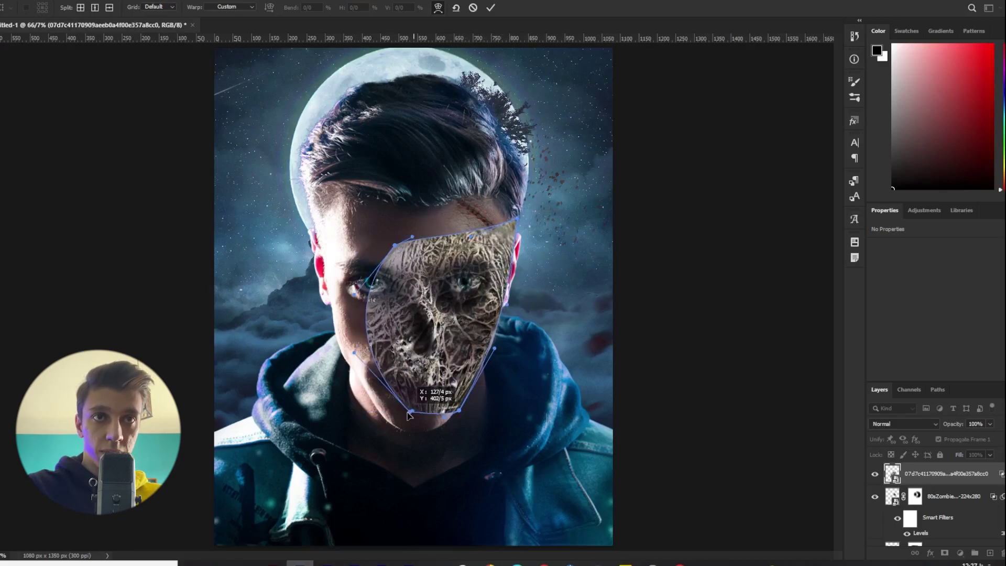
{"action": "key", "text": "Return"}
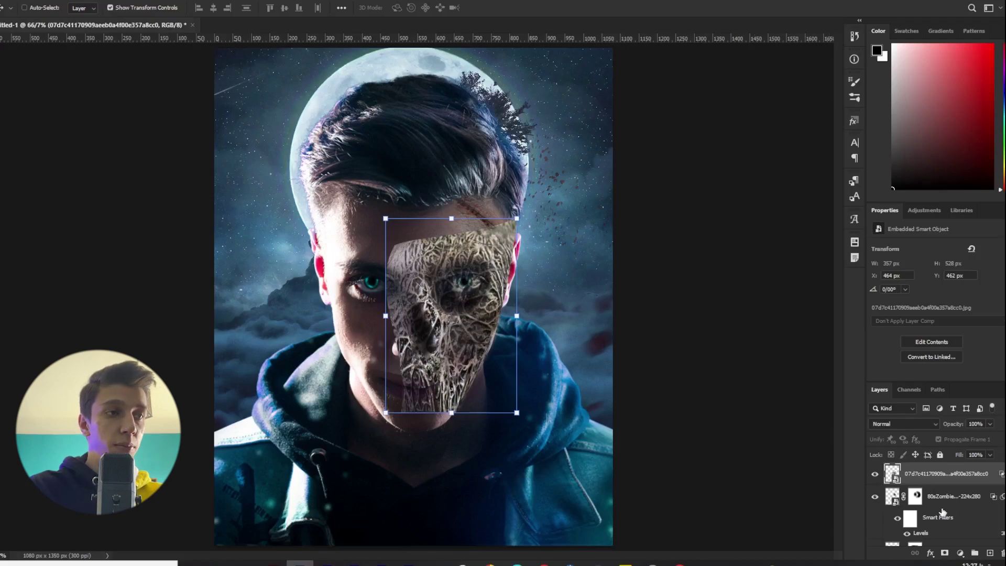
- Add a layer mask to the root texture and adjust the texture's tones with Levels
{"action": "left_click", "coordinate": [946, 553]}
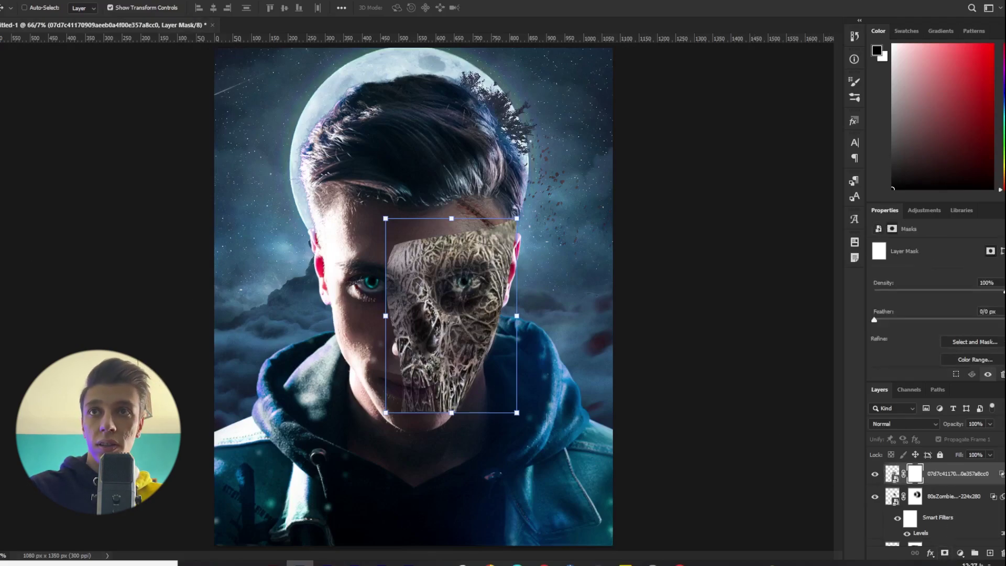
{"action": "key", "text": "b"}
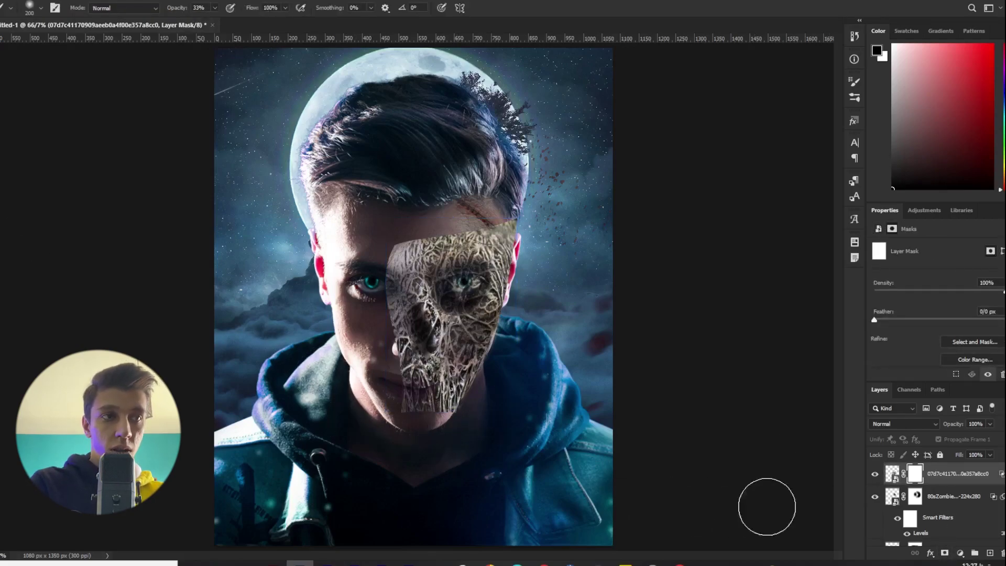
{"action": "left_click", "coordinate": [892, 474]}
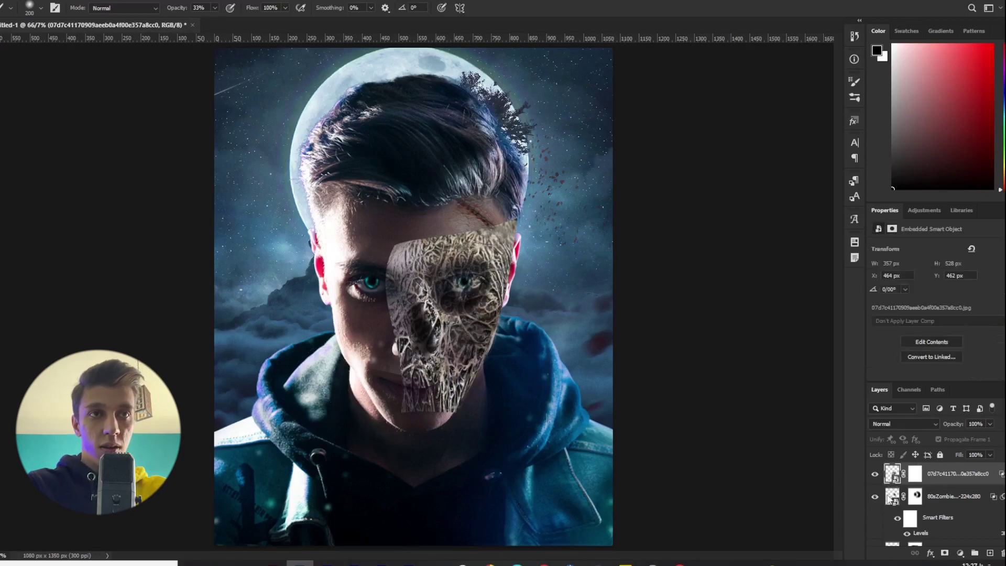
{"action": "key", "text": "ctrl+l"}
{"action": "mouse_move", "coordinate": [641, 253]}
{"action": "left_mouse_down"}
{"action": "mouse_move", "coordinate": [627, 250]}
{"action": "mouse_move", "coordinate": [658, 255]}
{"action": "mouse_move", "coordinate": [650, 254]}
{"action": "left_mouse_up"}
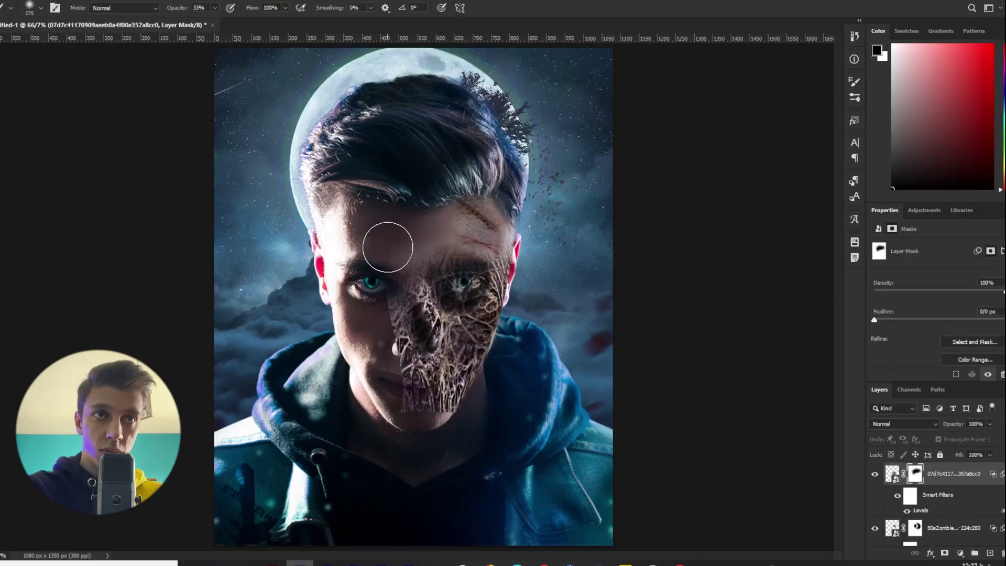
- Paint black at 33% opacity on the root texture's mask over the nose, mouth and eye, and compare the result with the layer hidden
{"action": "left_click_drag", "start_coordinate": [381, 243], "coordinate": [465, 401]}
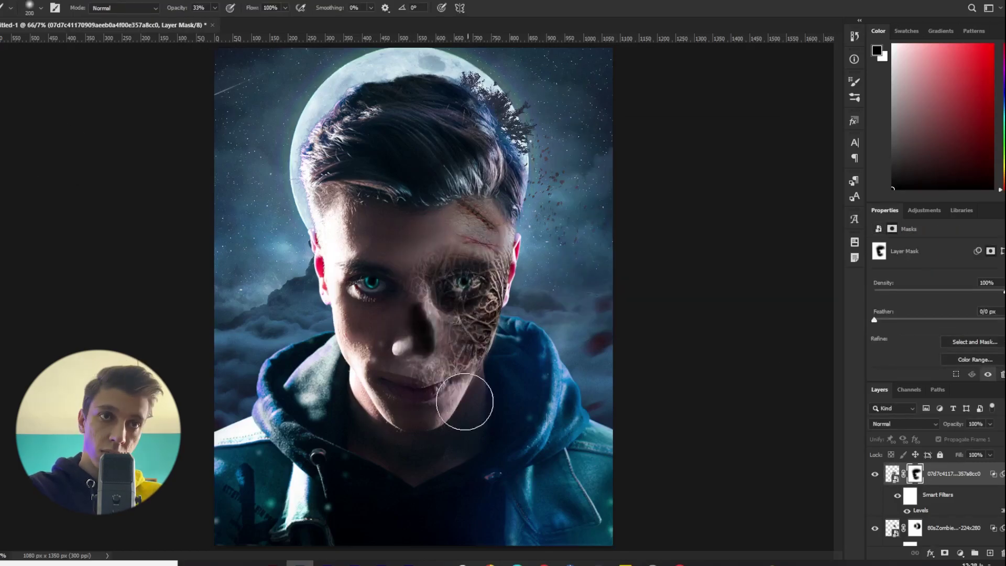
{"action": "left_click", "coordinate": [464, 295]}
{"action": "left_click", "coordinate": [875, 476]}
{"action": "left_click", "coordinate": [874, 475]}
- Add a Hue/Saturation adjustment with saturation -100, invert its mask and paint white over the zombie eye's iris to remove its colour
{"action": "left_click", "coordinate": [893, 528]}
{"action": "left_click", "coordinate": [960, 553]}
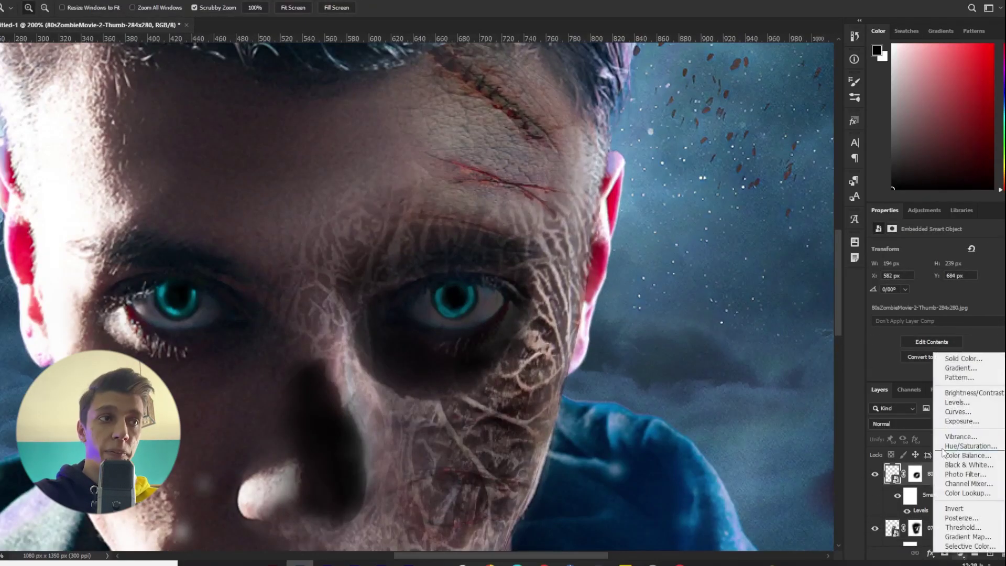
{"action": "left_click", "coordinate": [970, 445]}
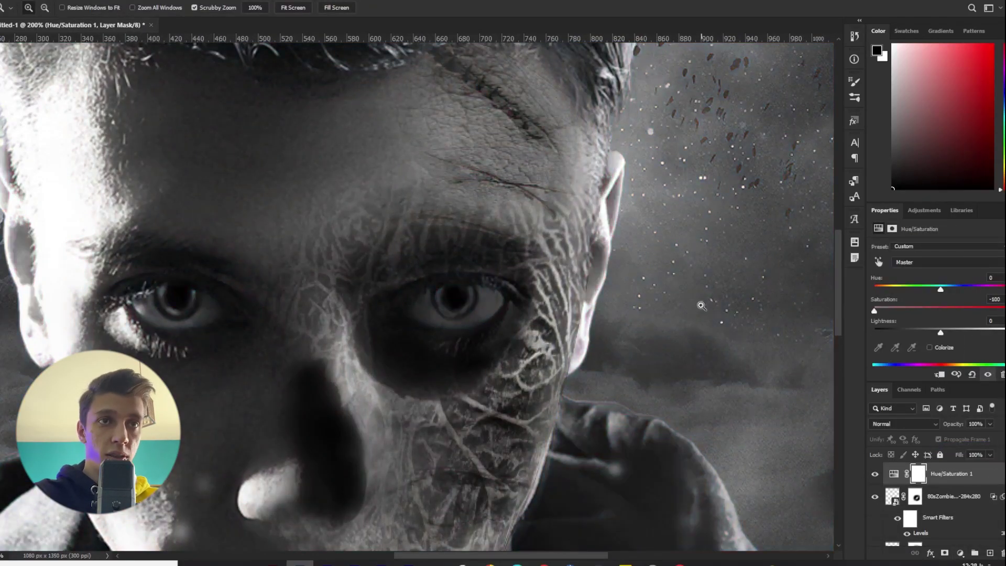
{"action": "key", "text": "ctrl+i"}
{"action": "key", "text": "b"}
{"action": "left_click_drag", "start_coordinate": [451, 301], "coordinate": [463, 308]}
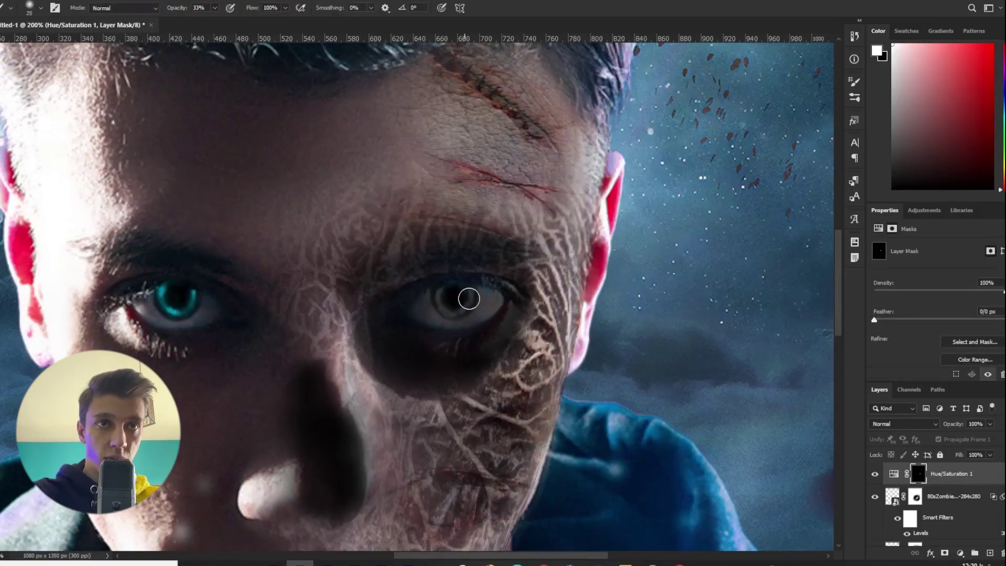
- Add a brightening Levels adjustment, invert its mask and paint over the zombie eye to whiten it, reducing the brush size for touch-ups
{"action": "left_click", "coordinate": [960, 553]}
{"action": "left_click", "coordinate": [951, 404]}
{"action": "left_click_drag", "start_coordinate": [889, 356], "coordinate": [948, 356]}
{"action": "key", "text": "ctrl+i"}
{"action": "left_click", "coordinate": [453, 299]}
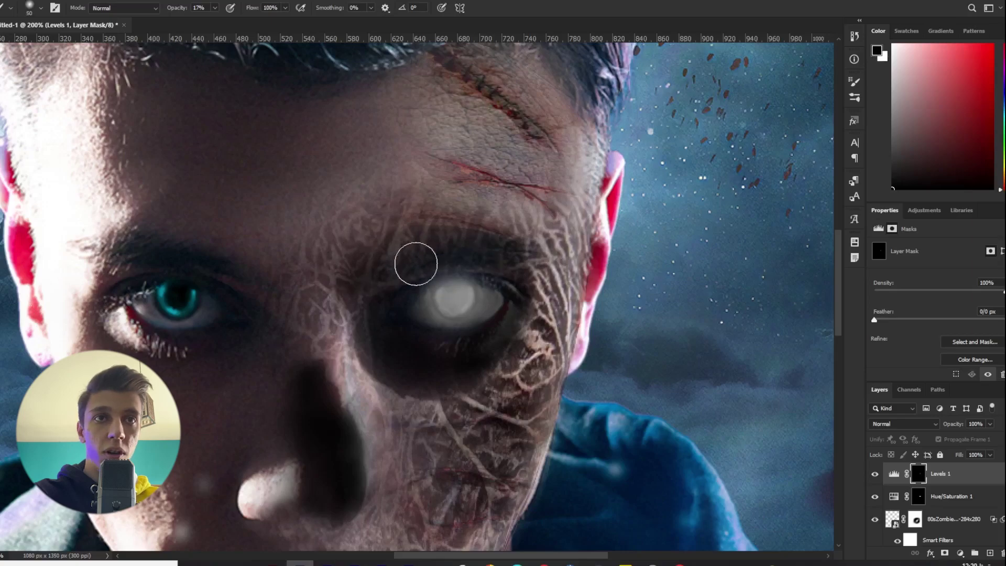
{"action": "key", "text": "bracketleft"}
{"action": "key", "text": "bracketleft"}
{"action": "key", "text": "bracketleft"}
{"action": "key", "text": "bracketleft"}
{"action": "key", "text": "bracketleft"}
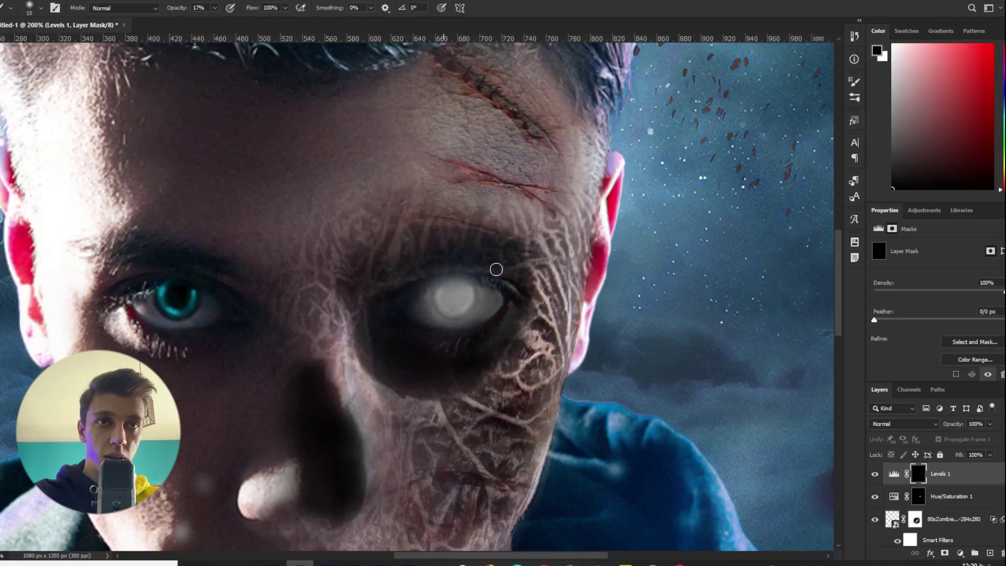
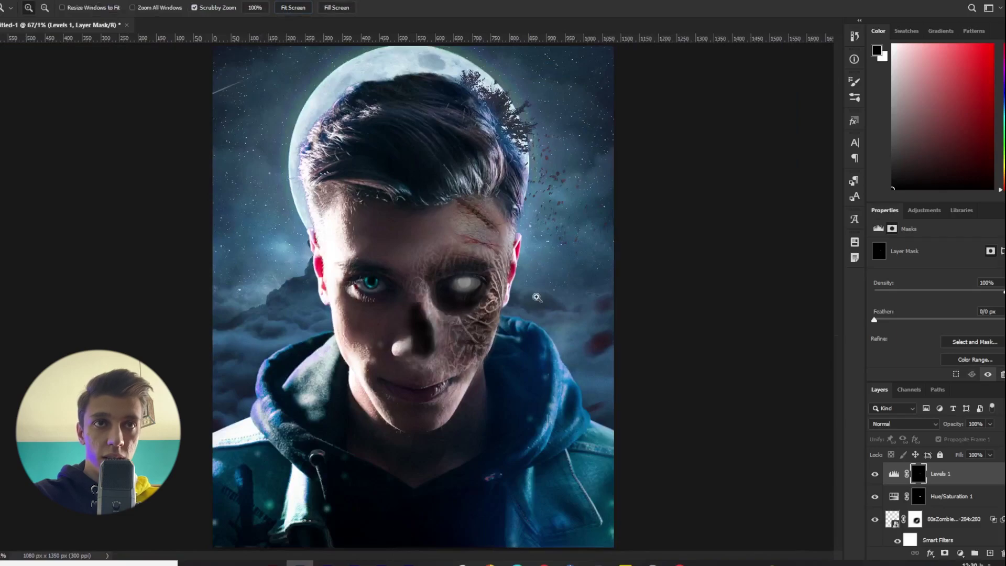
- Duplicate the human skull layer and delete the layer mask from the copy
{"action": "left_click", "coordinate": [444, 405]}
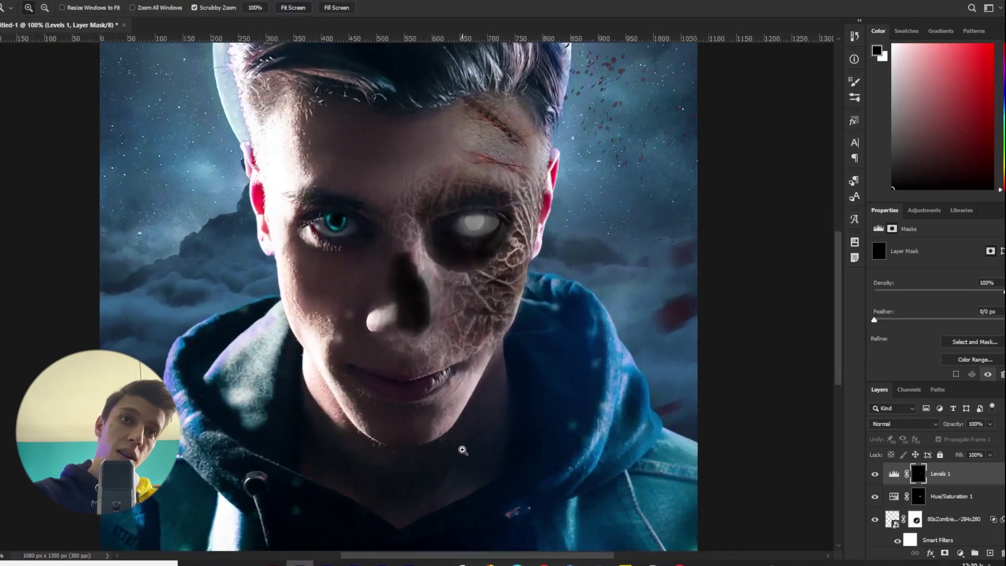
{"action": "left_click", "coordinate": [485, 302], "text": "alt"}
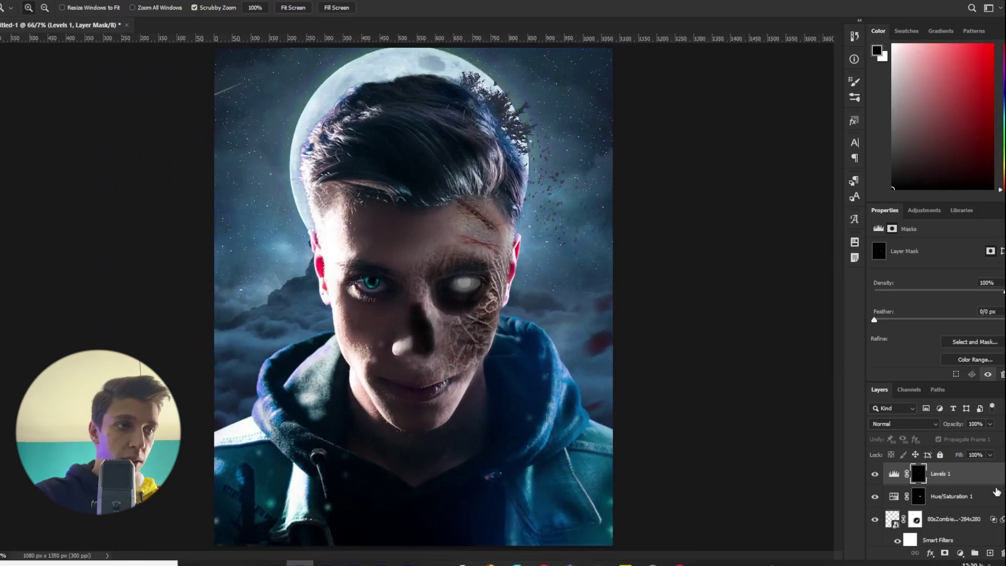
{"action": "scroll", "coordinate": [969, 486], "scroll_direction": "down", "scroll_amount": 5}
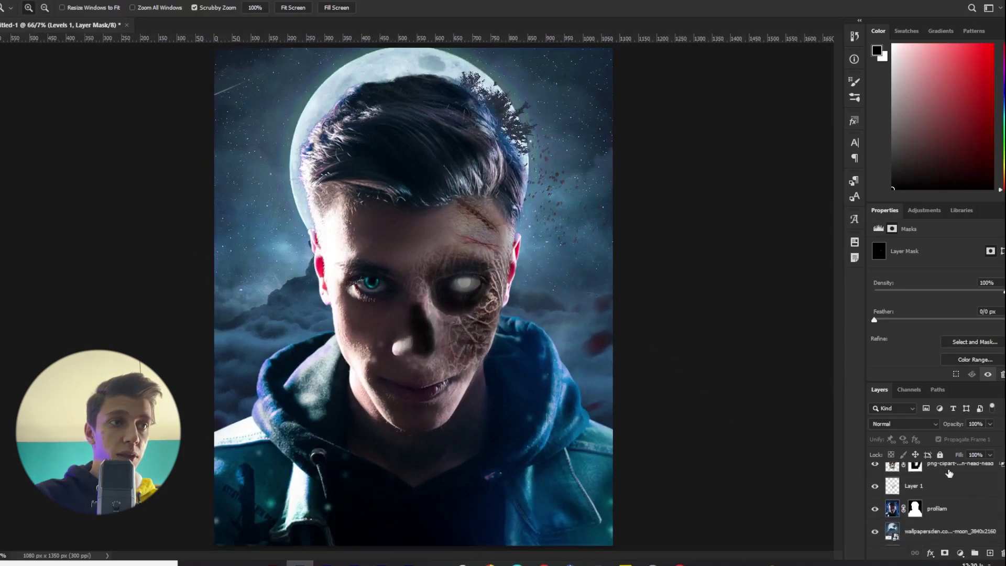
{"action": "left_click", "coordinate": [949, 473]}
{"action": "key", "text": "ctrl+j"}
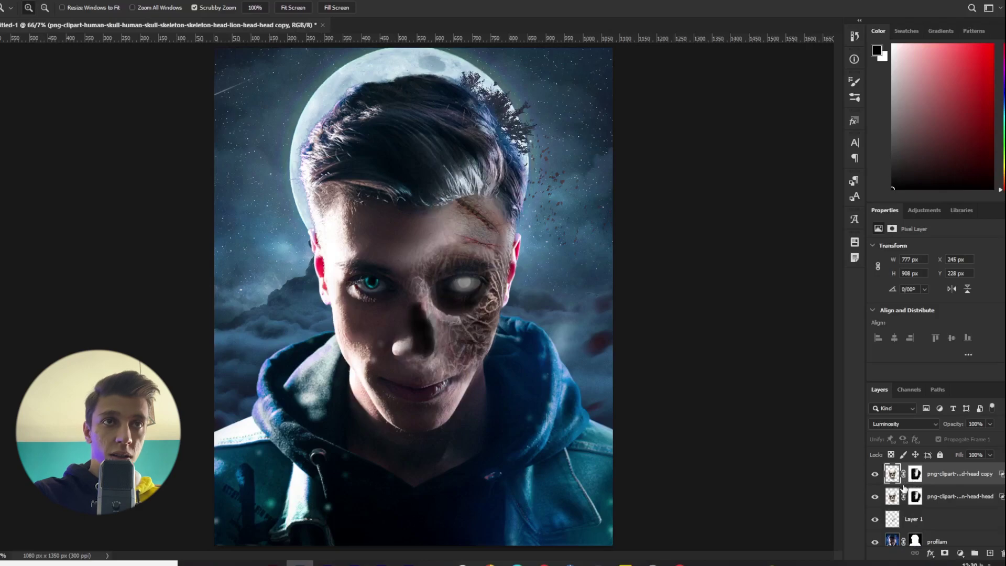
{"action": "left_click", "coordinate": [909, 478]}
{"action": "key", "text": "Delete"}
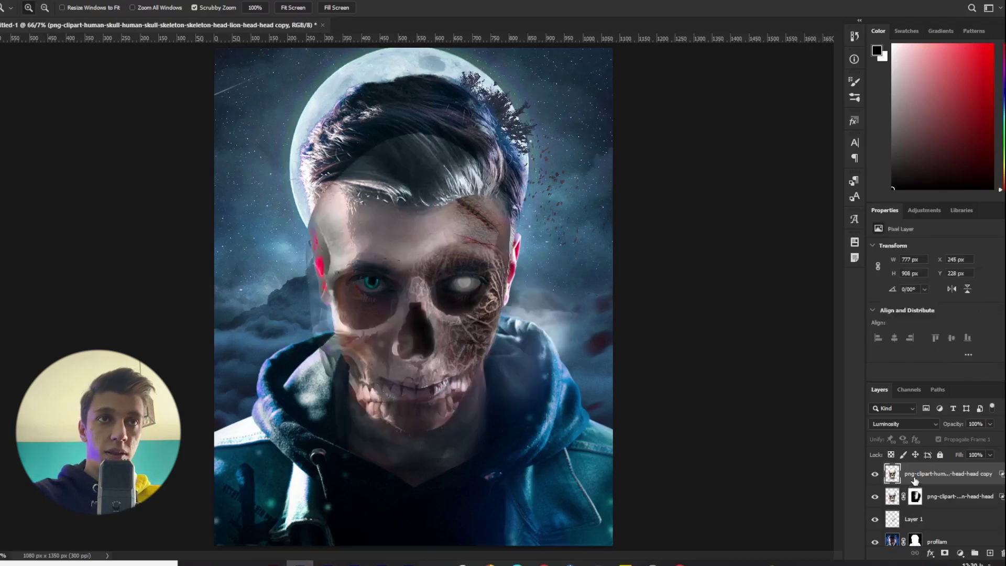
- Move the skull copy up to about X 266 px, Y 122 px and set its blend mode to Normal
{"action": "key", "text": "v"}
{"action": "left_click_drag", "start_coordinate": [446, 291], "coordinate": [468, 242]}
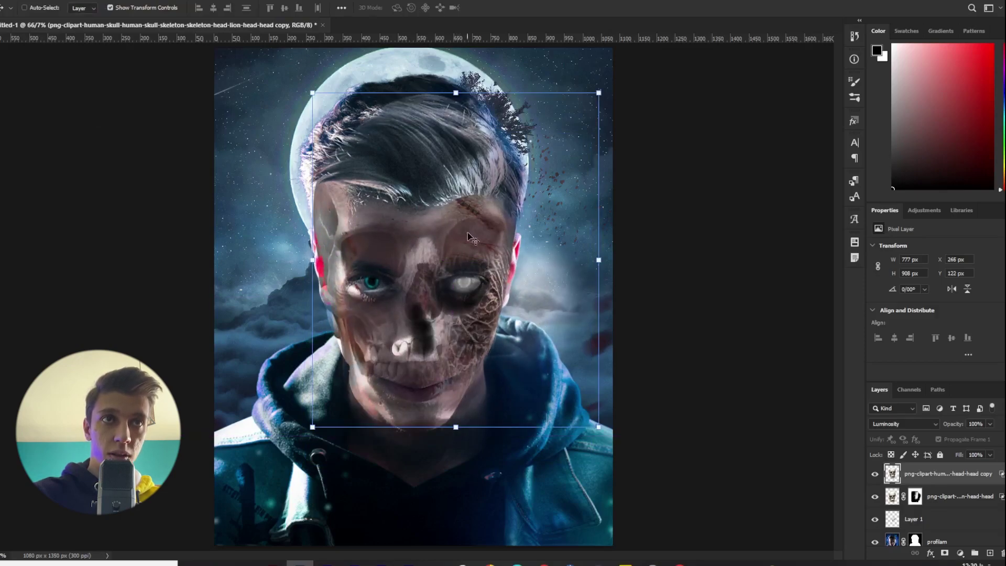
{"action": "left_click", "coordinate": [905, 427]}
{"action": "left_click", "coordinate": [898, 297]}
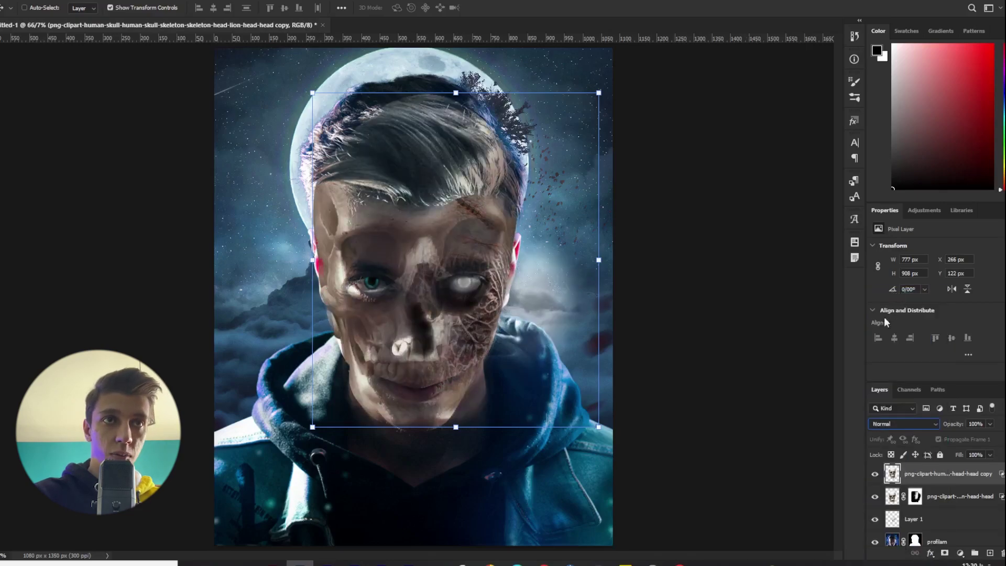
- Reset the skull copy's underlying-layer Blend If shadows to 0 so the skull is fully opaque
{"action": "double_click", "coordinate": [994, 482]}
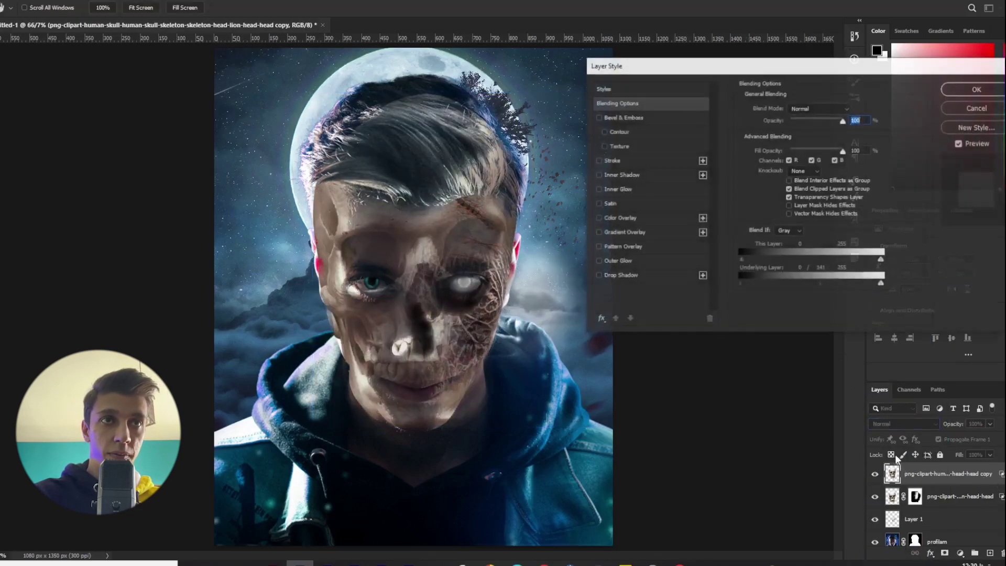
{"action": "left_click_drag", "start_coordinate": [819, 282], "coordinate": [738, 289]}
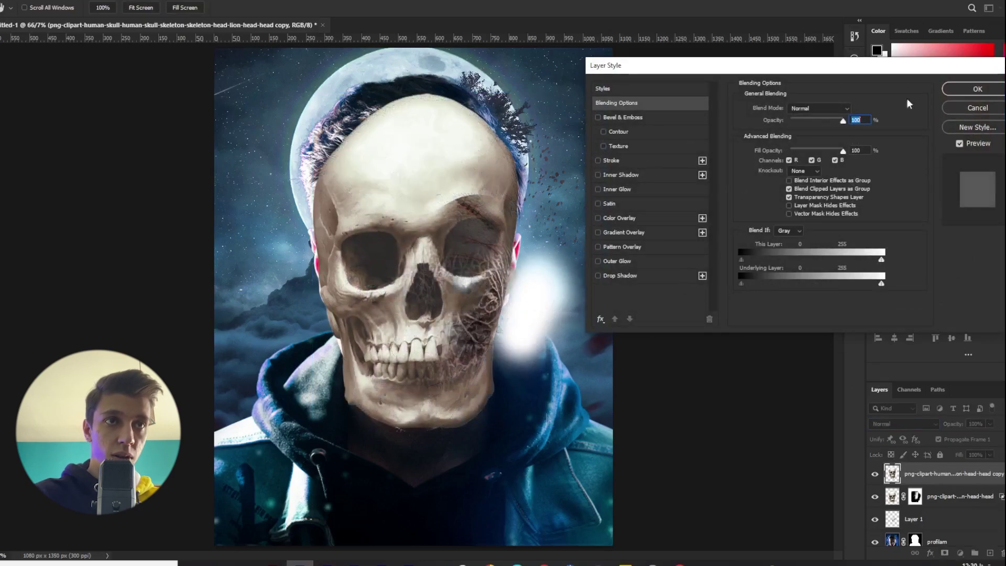
{"action": "left_click", "coordinate": [971, 91]}
- Add a layer mask to the skull copy and outline a polygonal selection around the zombie side's forehead, outer eye socket and cheekbone
{"action": "left_click", "coordinate": [945, 553]}
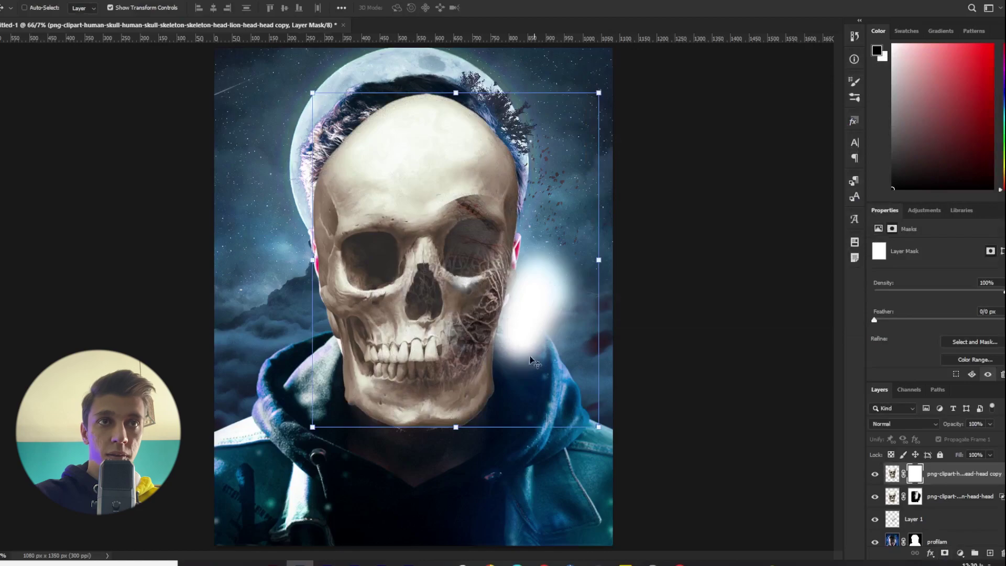
{"action": "key", "text": "b"}
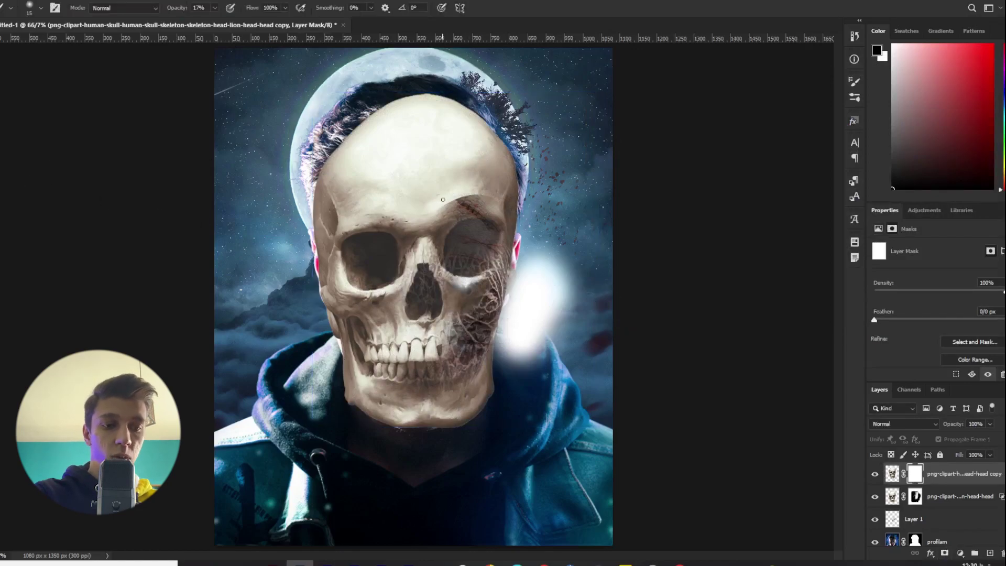
{"action": "key", "text": "l"}
{"action": "left_click", "coordinate": [542, 112]}
{"action": "left_click", "coordinate": [452, 164]}
{"action": "left_click", "coordinate": [467, 272]}
{"action": "left_click", "coordinate": [521, 306]}
{"action": "left_click", "coordinate": [571, 251]}
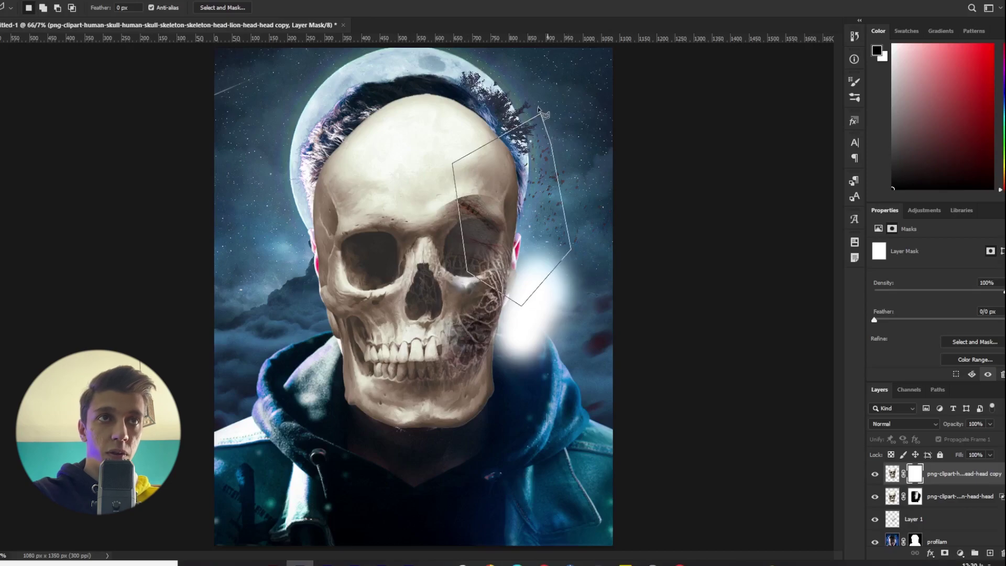
{"action": "left_click", "coordinate": [543, 115]}
{"action": "key", "text": "b"}
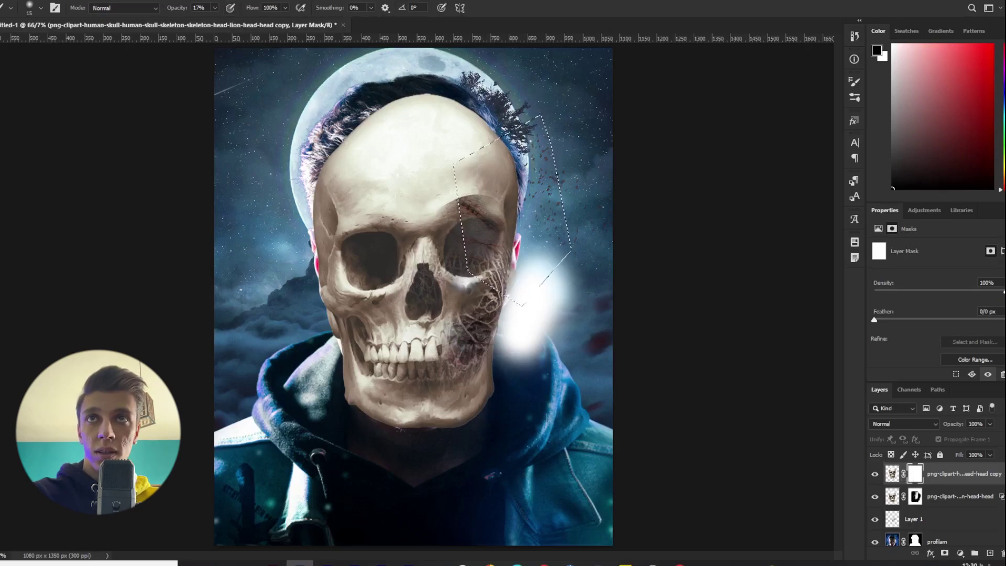
- Invert the polygonal selection, fill the skull copy's mask outside the outlined area with black, and deselect
{"action": "left_click", "coordinate": [90, 1]}
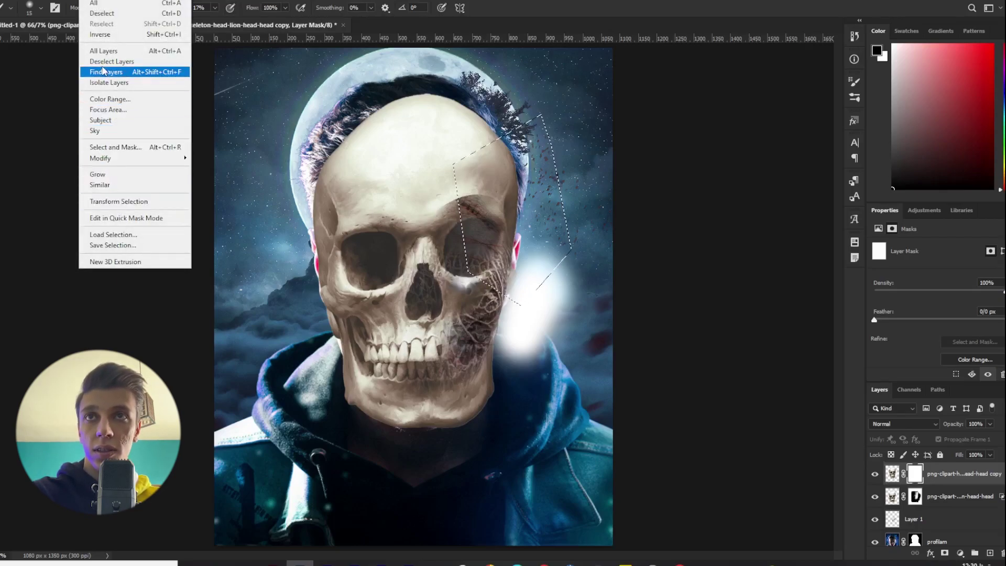
{"action": "left_click", "coordinate": [107, 34]}
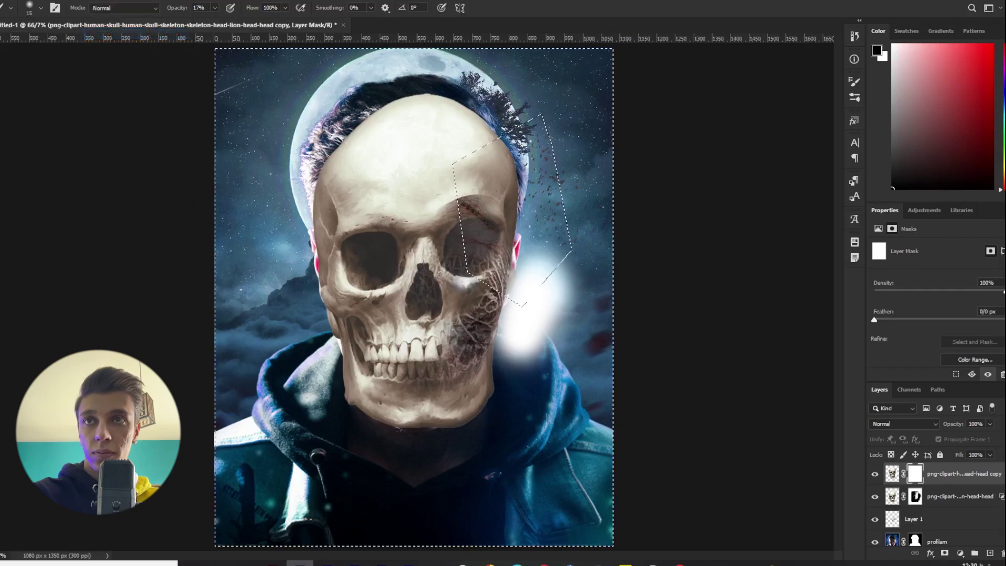
{"action": "left_click", "coordinate": [1, 213]}
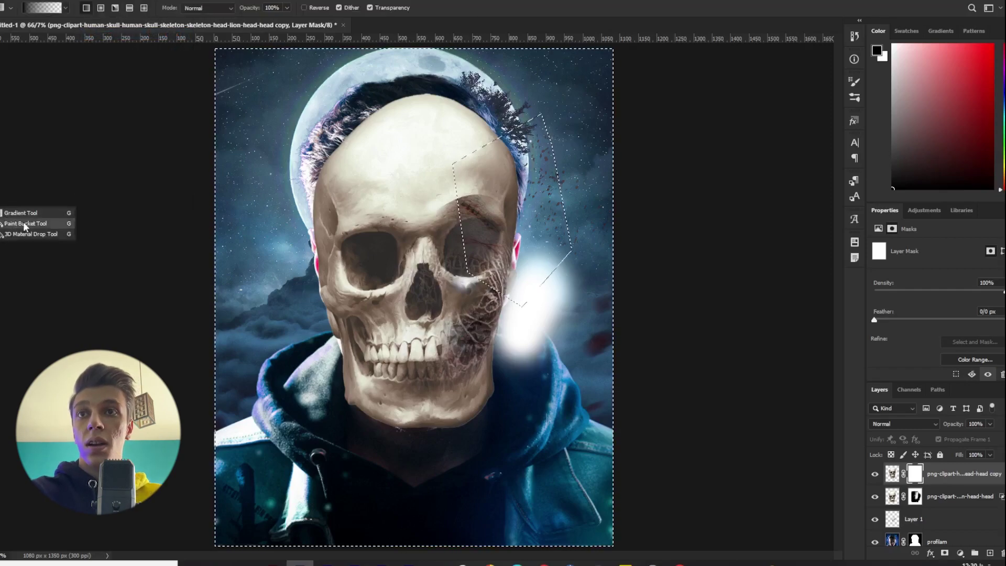
{"action": "left_click", "coordinate": [25, 222]}
{"action": "left_click", "coordinate": [370, 283]}
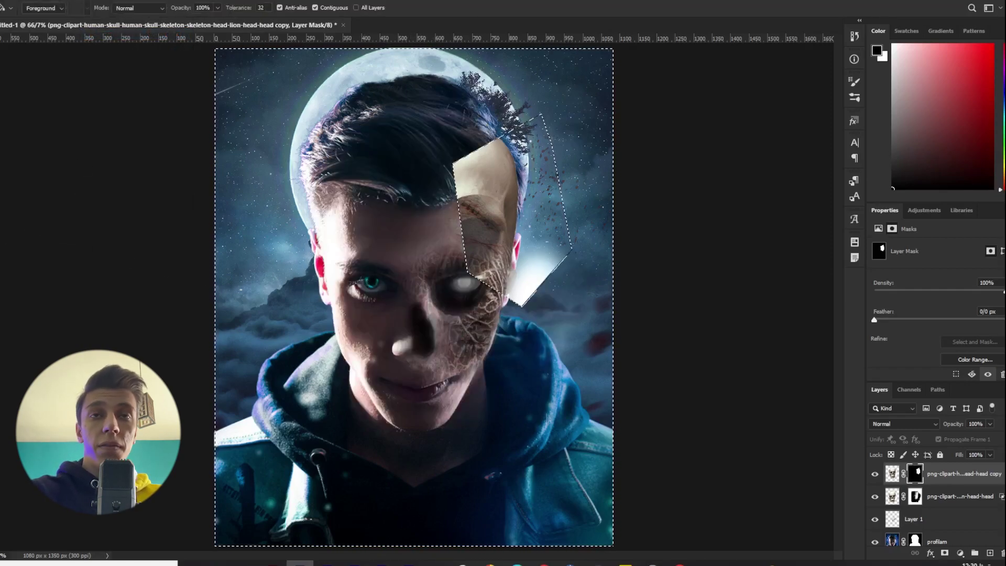
{"action": "key", "text": "ctrl+d"}
- Paint the skull copy's mask with a large soft black brush at 17% opacity to blend its forehead edges and hide the white patch
{"action": "key", "text": "m"}
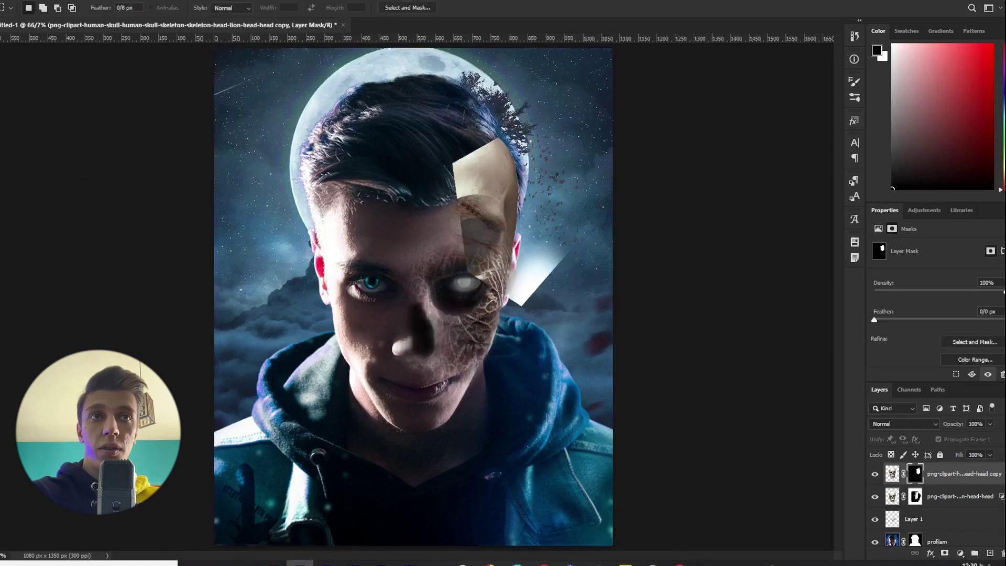
{"action": "key", "text": "v"}
{"action": "key", "text": "b"}
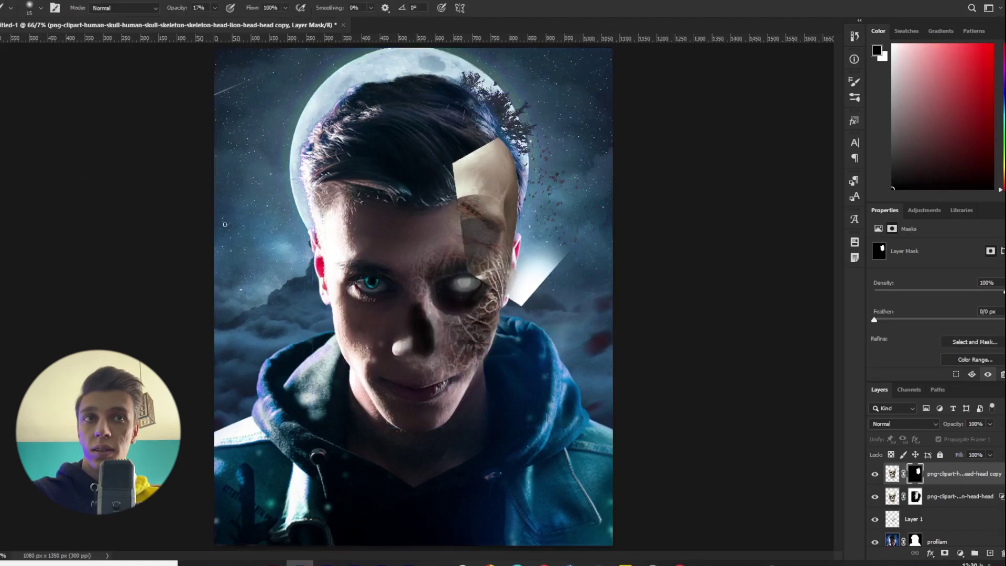
{"action": "key", "text": "bracketright"}
{"action": "key", "text": "bracketright"}
{"action": "key", "text": "bracketright"}
{"action": "key", "text": "bracketright"}
{"action": "key", "text": "bracketright"}
{"action": "key", "text": "bracketright"}
{"action": "key", "text": "bracketright"}
{"action": "key", "text": "bracketright"}
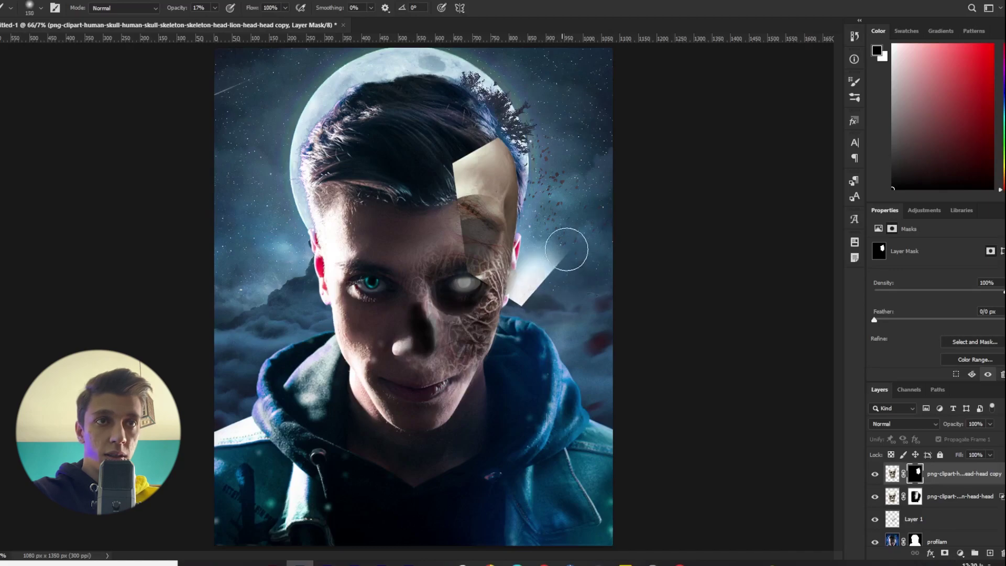
{"action": "key", "text": "bracketright"}
{"action": "key", "text": "bracketright"}
{"action": "mouse_move", "coordinate": [554, 241]}
{"action": "left_mouse_down"}
{"action": "mouse_move", "coordinate": [536, 293]}
{"action": "mouse_move", "coordinate": [562, 272]}
{"action": "mouse_move", "coordinate": [539, 288]}
{"action": "mouse_move", "coordinate": [524, 330]}
{"action": "mouse_move", "coordinate": [543, 270]}
{"action": "mouse_move", "coordinate": [478, 131]}
{"action": "left_mouse_up"}
{"action": "left_click", "coordinate": [535, 291]}
- Mask out the zombie-side ear and head edge on the profilam layer, painting black at 77% opacity
{"action": "scroll", "coordinate": [915, 495], "scroll_direction": "down", "scroll_amount": 3}
{"action": "left_click", "coordinate": [915, 488]}
{"action": "key", "text": "bracketleft"}
{"action": "key", "text": "bracketleft"}
{"action": "key", "text": "bracketleft"}
{"action": "key", "text": "bracketleft"}
{"action": "key", "text": "bracketleft"}
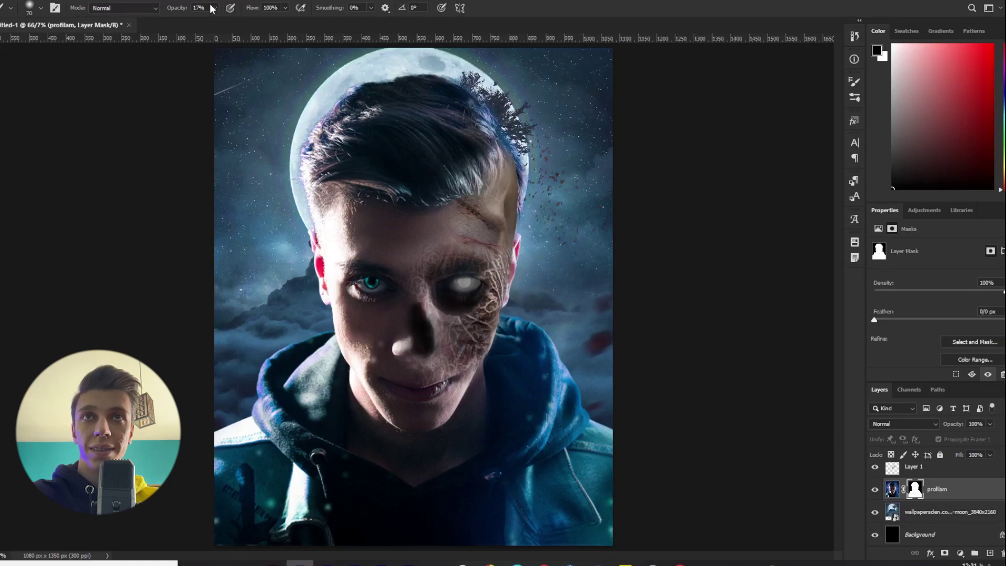
{"action": "key", "text": "bracketright"}
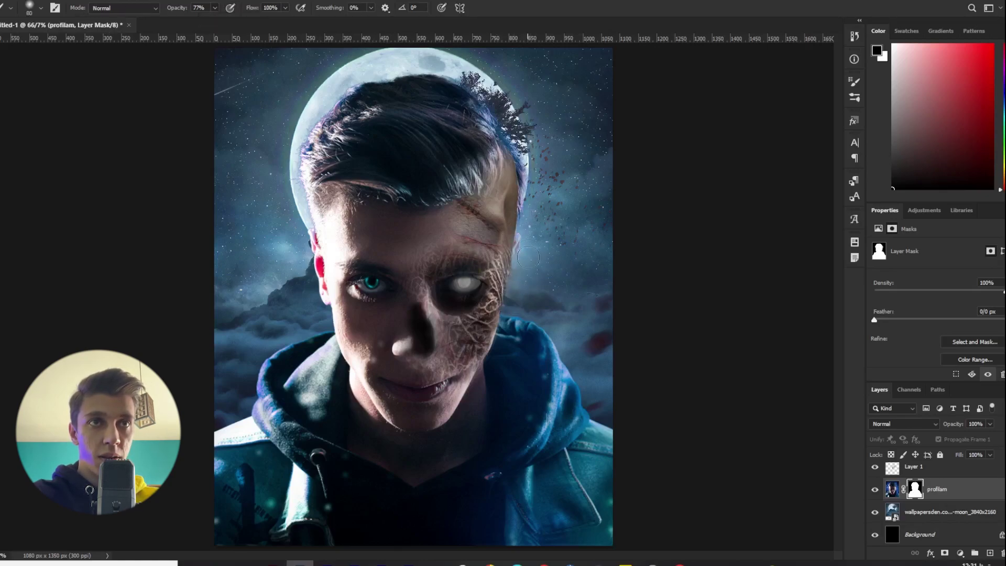
{"action": "mouse_move", "coordinate": [526, 197]}
{"action": "left_mouse_down"}
{"action": "mouse_move", "coordinate": [531, 173]}
{"action": "mouse_move", "coordinate": [518, 121]}
{"action": "left_mouse_up"}
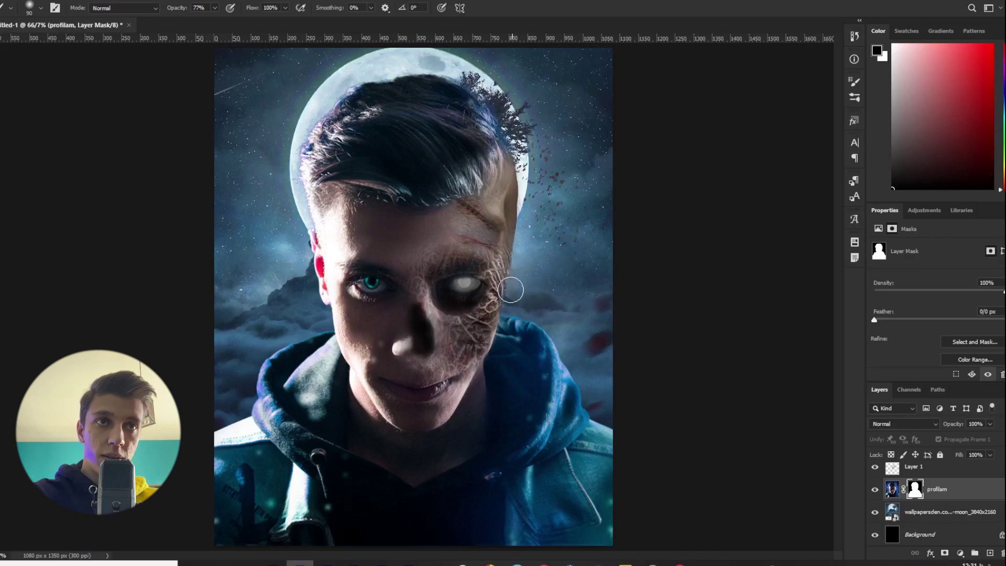
{"action": "key", "text": "bracketright"}
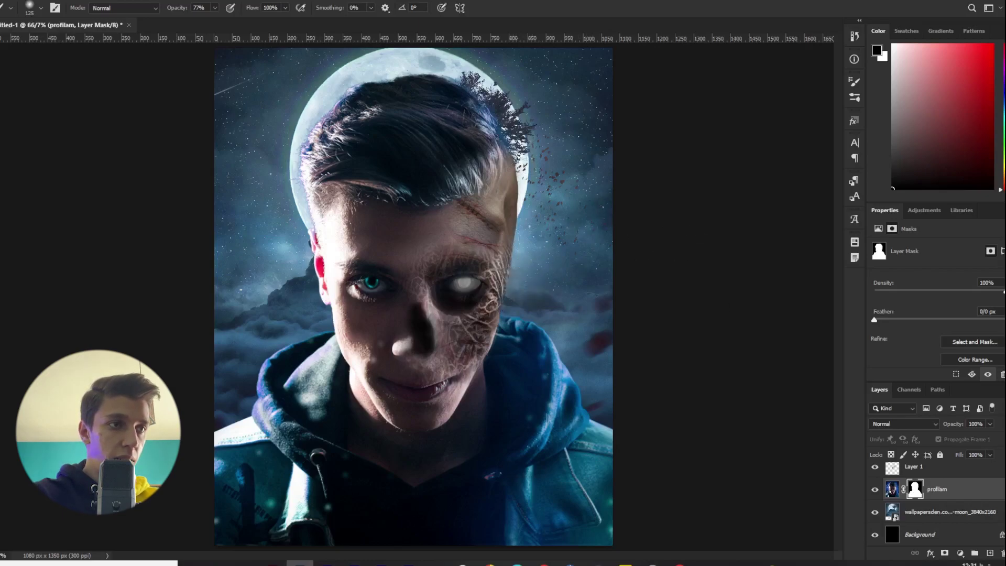
- Adjust the skull copy's Levels, setting the RGB midtones to about 0.91 and the Blue midtones to about 1.16
{"action": "scroll", "coordinate": [935, 502], "scroll_direction": "up", "scroll_amount": 6}
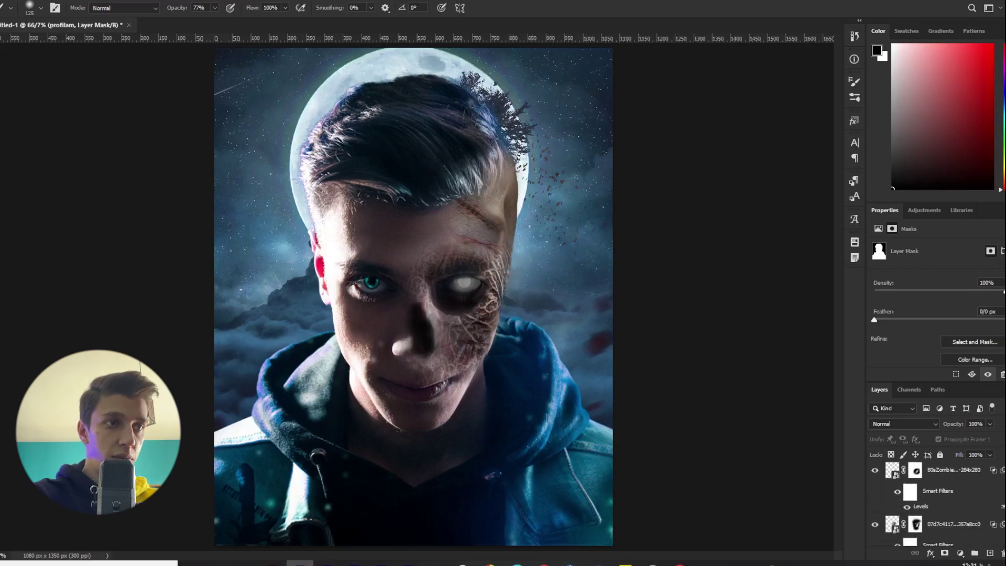
{"action": "left_click", "coordinate": [894, 476]}
{"action": "left_click", "coordinate": [875, 474]}
{"action": "left_click", "coordinate": [874, 473]}
{"action": "scroll", "coordinate": [876, 501], "scroll_direction": "down", "scroll_amount": 3}
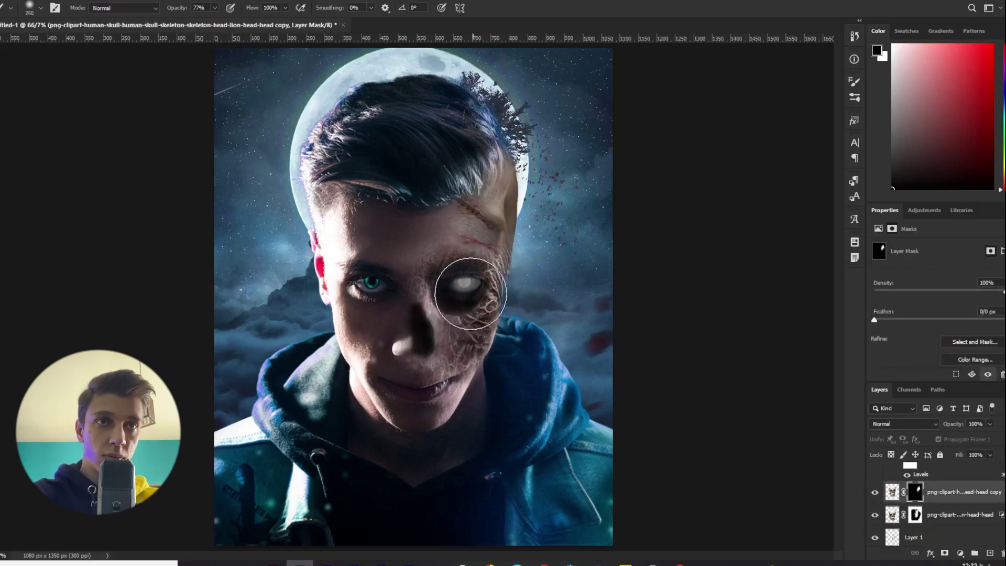
{"action": "left_click", "coordinate": [892, 491]}
{"action": "key", "text": "ctrl+l"}
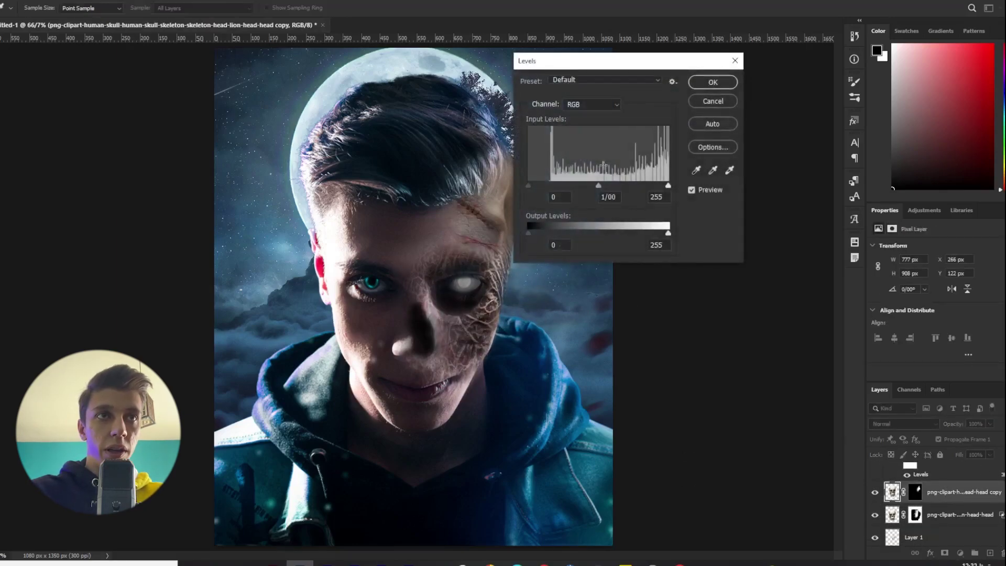
{"action": "left_click_drag", "start_coordinate": [620, 64], "coordinate": [704, 107]}
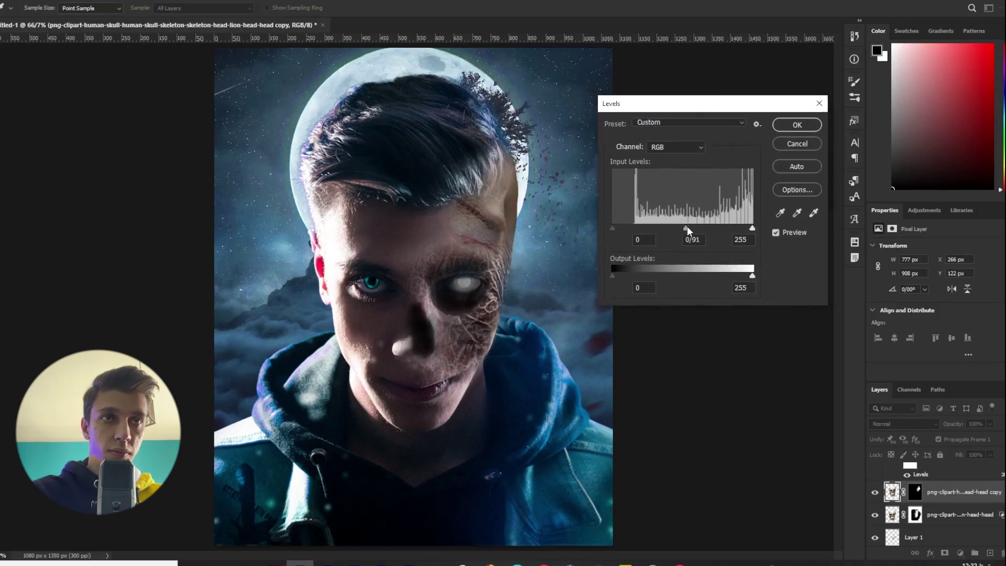
{"action": "left_click", "coordinate": [675, 147]}
{"action": "left_click", "coordinate": [661, 183]}
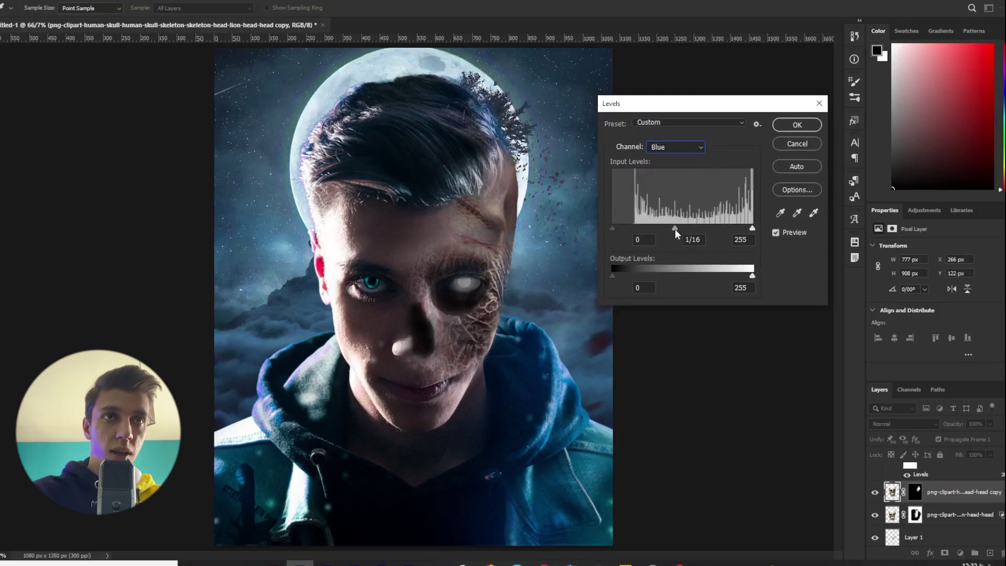
{"action": "left_click", "coordinate": [797, 124]}
- Check the root texture's effect on the zombie cheek and duplicate its 07d7c4117 layer
{"action": "key", "text": "z"}
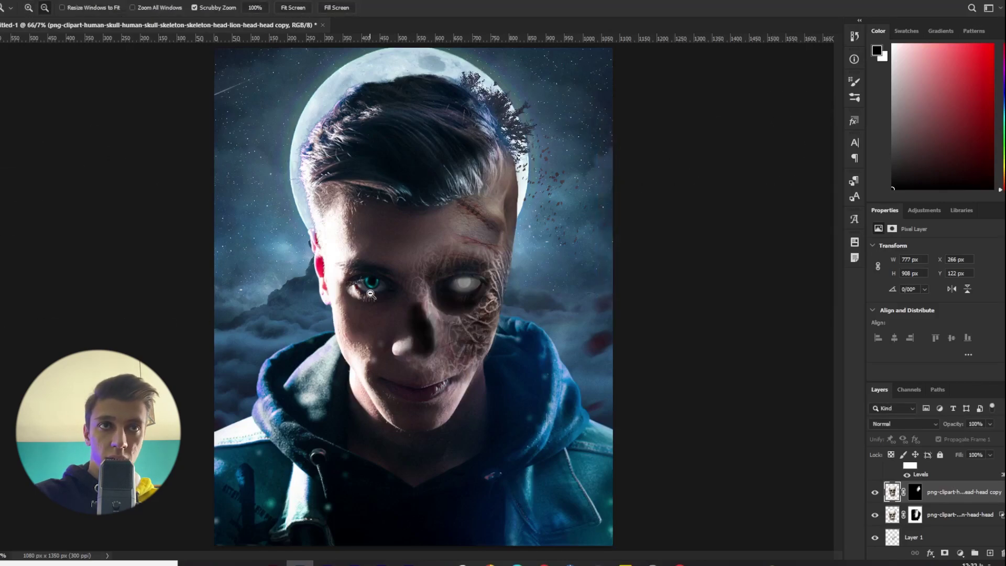
{"action": "key", "text": "ctrl+minus"}
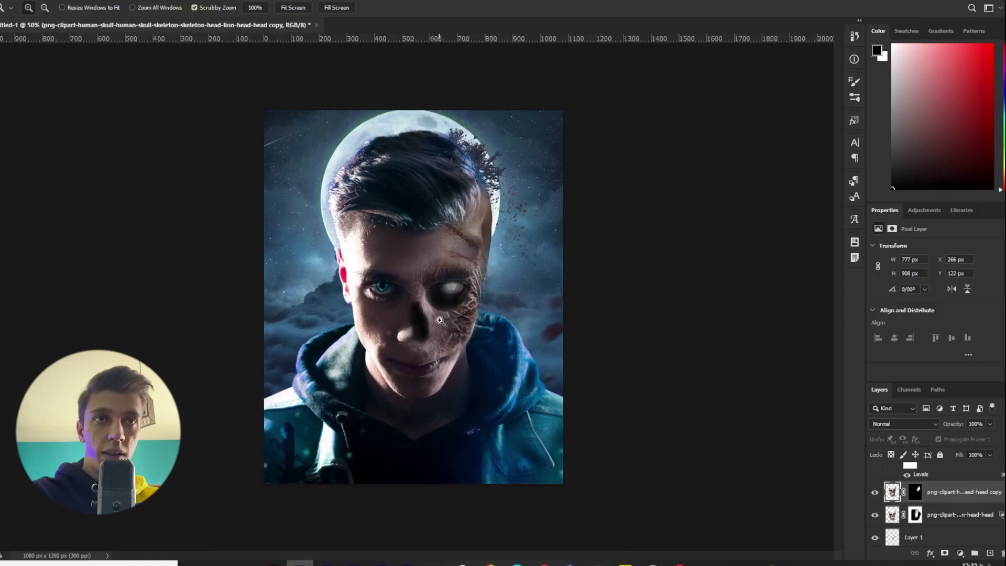
{"action": "double_click", "coordinate": [441, 340]}
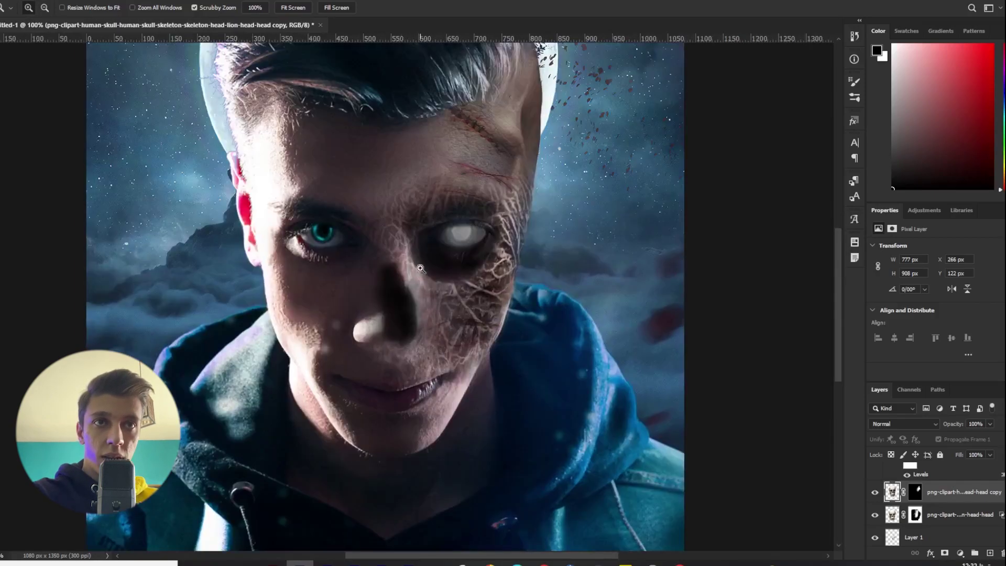
{"action": "scroll", "coordinate": [899, 527], "scroll_direction": "up", "scroll_amount": 5}
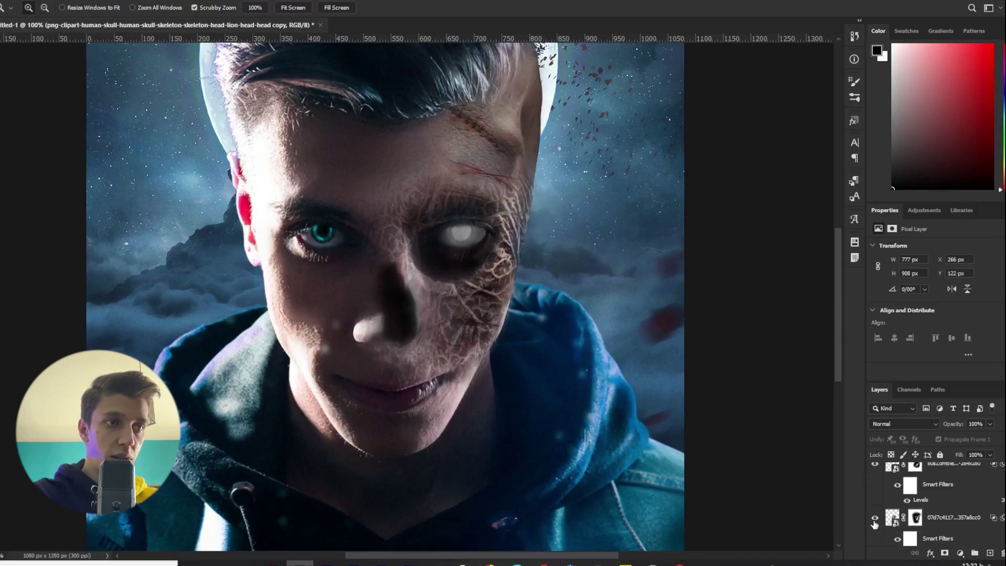
{"action": "left_click", "coordinate": [874, 520]}
{"action": "left_click", "coordinate": [874, 521]}
{"action": "left_click", "coordinate": [955, 523]}
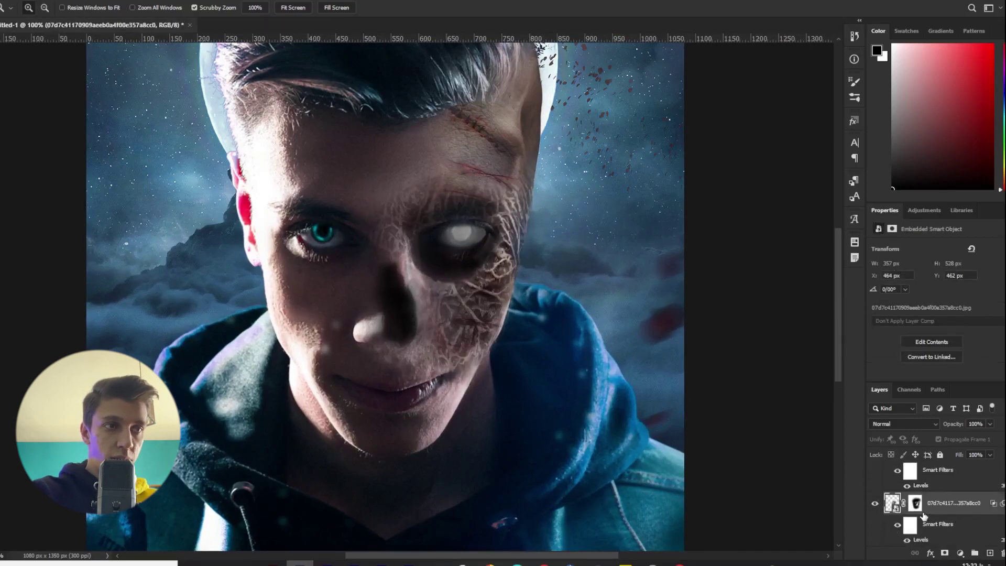
{"action": "key", "text": "ctrl+j"}
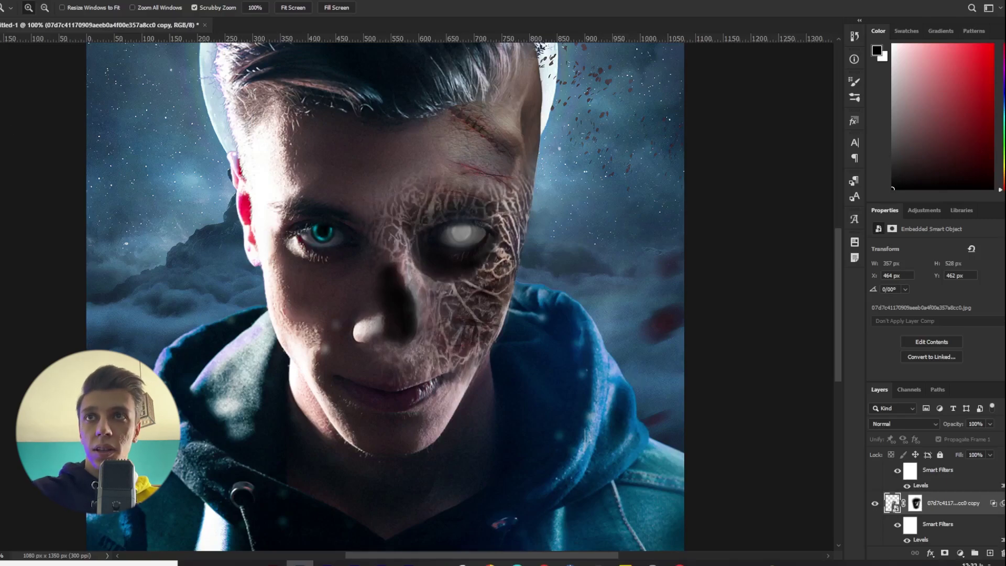
- Scale the root texture copy to about 246 × 365 px with a blank mask and place it over the nose
{"action": "key", "text": "v"}
{"action": "left_click", "coordinate": [540, 283]}
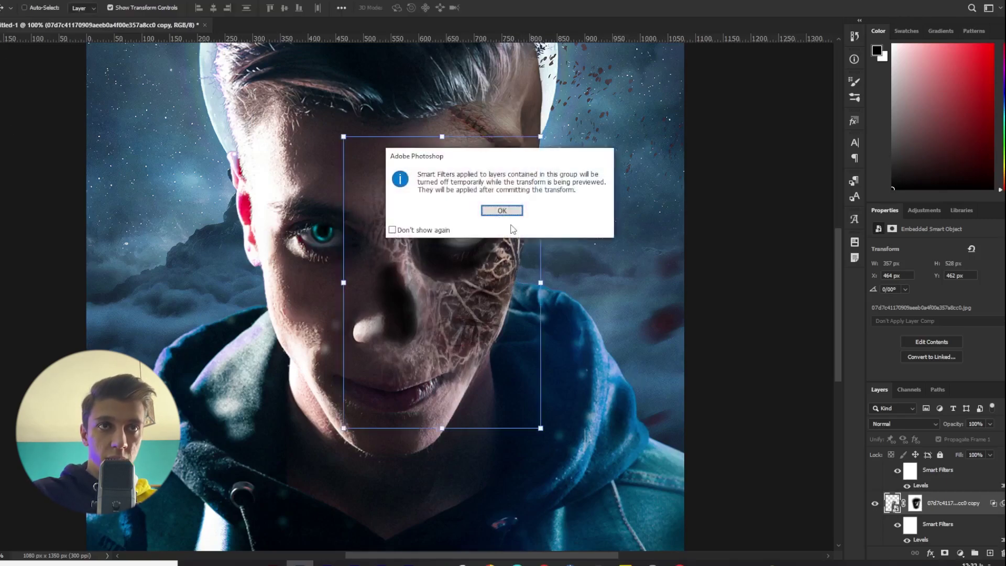
{"action": "left_click", "coordinate": [496, 208]}
{"action": "left_click_drag", "start_coordinate": [540, 284], "coordinate": [470, 284]}
{"action": "key", "text": "Escape"}
{"action": "key", "text": "Return"}
{"action": "left_click_drag", "start_coordinate": [419, 337], "coordinate": [424, 352]}
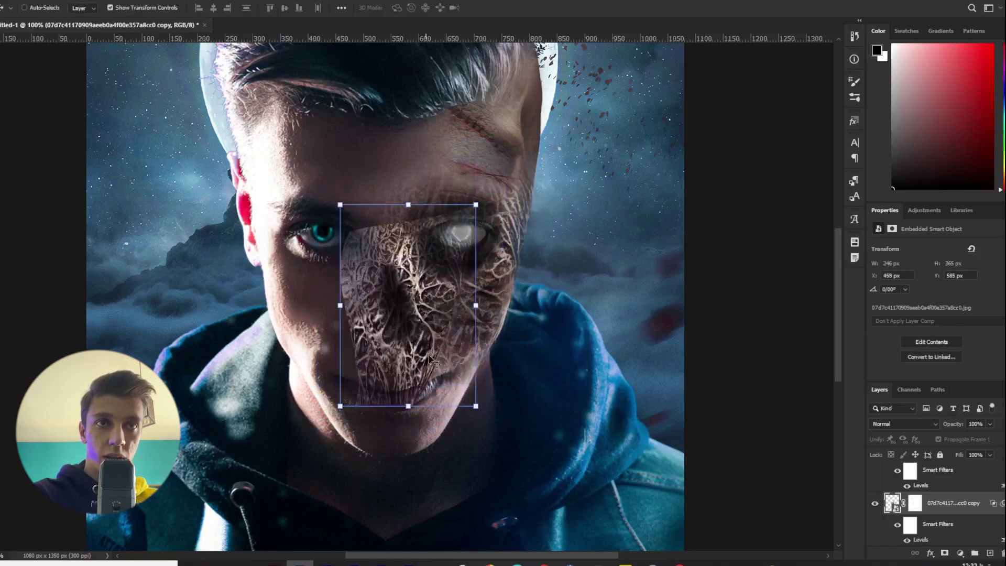
- Rotate the root texture copy to about -23.54° and position it at about X 428 px, Y 544 px
{"action": "left_click", "coordinate": [479, 418]}
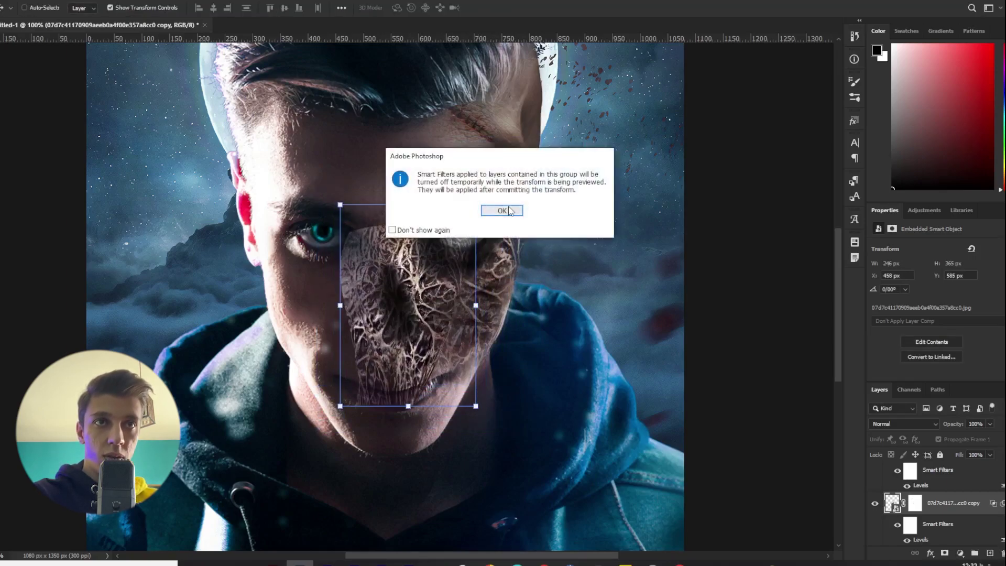
{"action": "key", "text": "Return"}
{"action": "left_click_drag", "start_coordinate": [473, 432], "coordinate": [506, 369]}
{"action": "key", "text": "Return"}
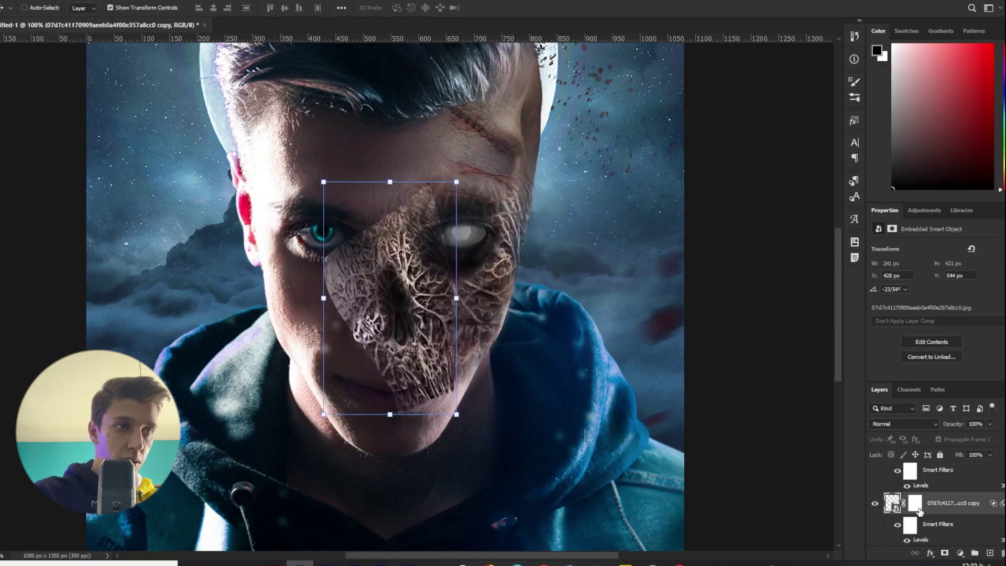
- Paint black at 77% opacity on the root copy's mask, leaving roots only along the zombie side of the nose and cheek
{"action": "left_click", "coordinate": [919, 511]}
{"action": "key", "text": "b"}
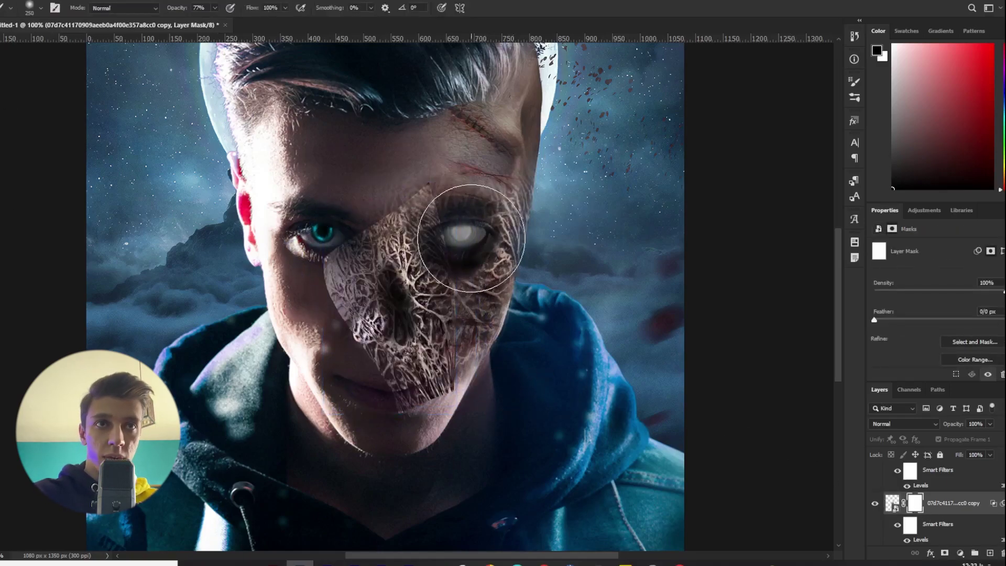
{"action": "mouse_move", "coordinate": [519, 244]}
{"action": "left_mouse_down"}
{"action": "mouse_move", "coordinate": [467, 245]}
{"action": "mouse_move", "coordinate": [455, 220]}
{"action": "mouse_move", "coordinate": [429, 203]}
{"action": "mouse_move", "coordinate": [422, 166]}
{"action": "mouse_move", "coordinate": [465, 198]}
{"action": "mouse_move", "coordinate": [494, 289]}
{"action": "mouse_move", "coordinate": [494, 380]}
{"action": "mouse_move", "coordinate": [448, 423]}
{"action": "mouse_move", "coordinate": [396, 436]}
{"action": "mouse_move", "coordinate": [425, 424]}
{"action": "mouse_move", "coordinate": [348, 379]}
{"action": "mouse_move", "coordinate": [345, 200]}
{"action": "mouse_move", "coordinate": [436, 396]}
{"action": "left_mouse_up"}
{"action": "key", "text": "bracketleft"}
{"action": "key", "text": "bracketleft"}
{"action": "key", "text": "bracketleft"}
{"action": "key", "text": "bracketleft"}
{"action": "key", "text": "bracketleft"}
{"action": "key", "text": "bracketleft"}
{"action": "key", "text": "bracketleft"}
{"action": "key", "text": "bracketleft"}
{"action": "key", "text": "bracketleft"}
{"action": "key", "text": "bracketleft"}
{"action": "key", "text": "bracketleft"}
{"action": "left_click_drag", "start_coordinate": [405, 337], "coordinate": [406, 303]}
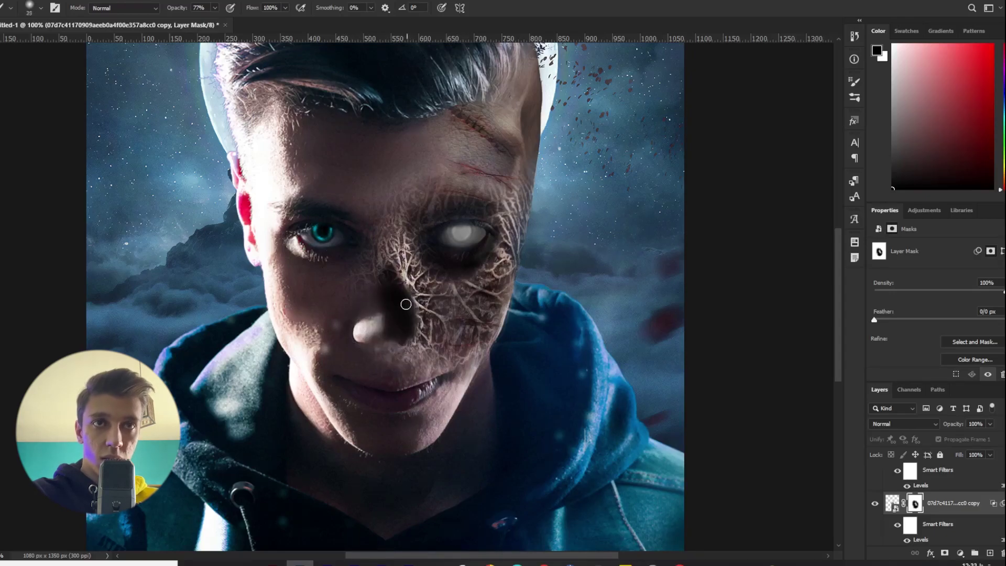
{"action": "key", "text": "bracketright"}
{"action": "key", "text": "bracketright"}
{"action": "key", "text": "bracketright"}
{"action": "key", "text": "bracketright"}
{"action": "key", "text": "bracketright"}
{"action": "key", "text": "bracketright"}
{"action": "key", "text": "bracketright"}
{"action": "key", "text": "bracketleft"}
{"action": "key", "text": "bracketleft"}
{"action": "key", "text": "bracketleft"}
{"action": "key", "text": "bracketleft"}
- Apply a Levels adjustment to the root texture copy beside the nose and check its placement with Free Transform
{"action": "left_click", "coordinate": [896, 499]}
{"action": "key", "text": "ctrl+l"}
{"action": "left_click_drag", "start_coordinate": [573, 254], "coordinate": [585, 254]}
{"action": "left_click", "coordinate": [756, 150]}
{"action": "key", "text": "z"}
{"action": "left_click_drag", "start_coordinate": [462, 318], "coordinate": [697, 418]}
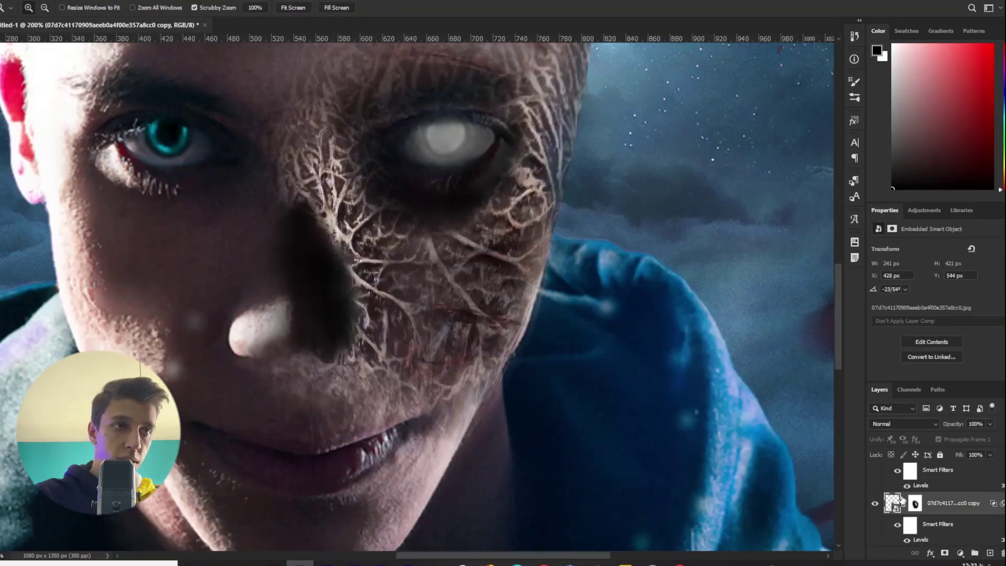
{"action": "left_click", "coordinate": [892, 489]}
{"action": "key", "text": "v"}
{"action": "key", "text": "ctrl+t"}
{"action": "key", "text": "Return"}
{"action": "key", "text": "z"}
- Add a Vibrance adjustment layer, invert its mask, and paint it in over the zombie half with a soft brush at 36% opacity
{"action": "left_click", "coordinate": [959, 553]}
{"action": "key", "text": "ctrl+i"}
{"action": "key", "text": "b"}
{"action": "left_click", "coordinate": [215, 8]}
{"action": "left_click_drag", "start_coordinate": [228, 21], "coordinate": [193, 22]}
{"action": "key", "text": "bracketleft"}
{"action": "key", "text": "bracketleft"}
{"action": "mouse_move", "coordinate": [451, 401]}
{"action": "left_mouse_down"}
{"action": "mouse_move", "coordinate": [503, 209]}
{"action": "mouse_move", "coordinate": [468, 341]}
{"action": "mouse_move", "coordinate": [405, 258]}
{"action": "left_mouse_up"}
{"action": "key", "text": "bracketright"}
{"action": "key", "text": "bracketright"}
{"action": "key", "text": "bracketright"}
- Add a Curves adjustment layer and lower the shadows of the RGB curve, with a second point in the highlights
{"action": "left_click", "coordinate": [960, 553]}
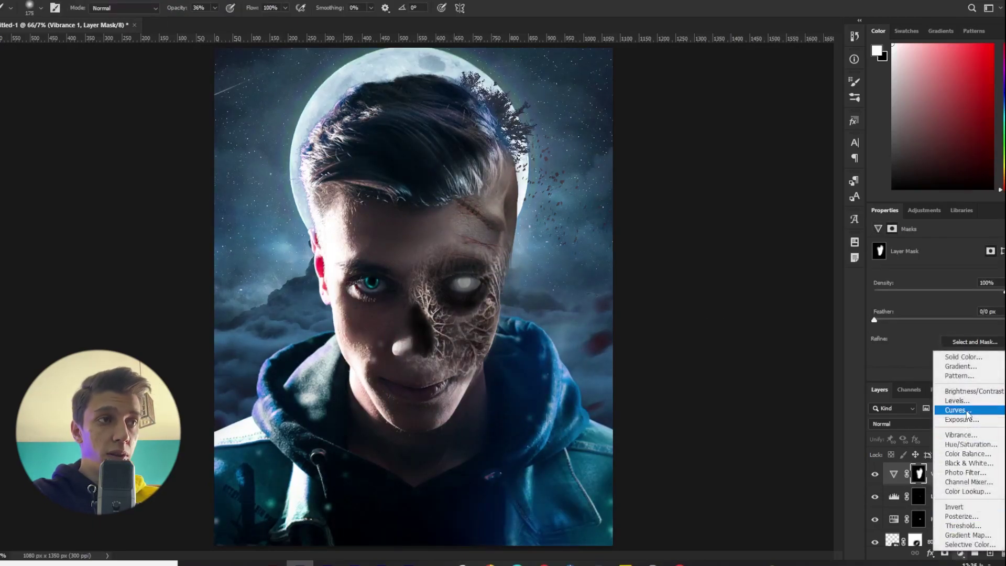
{"action": "left_click", "coordinate": [958, 409]}
{"action": "left_click_drag", "start_coordinate": [930, 350], "coordinate": [931, 358]}
{"action": "left_click_drag", "start_coordinate": [978, 305], "coordinate": [972, 303]}
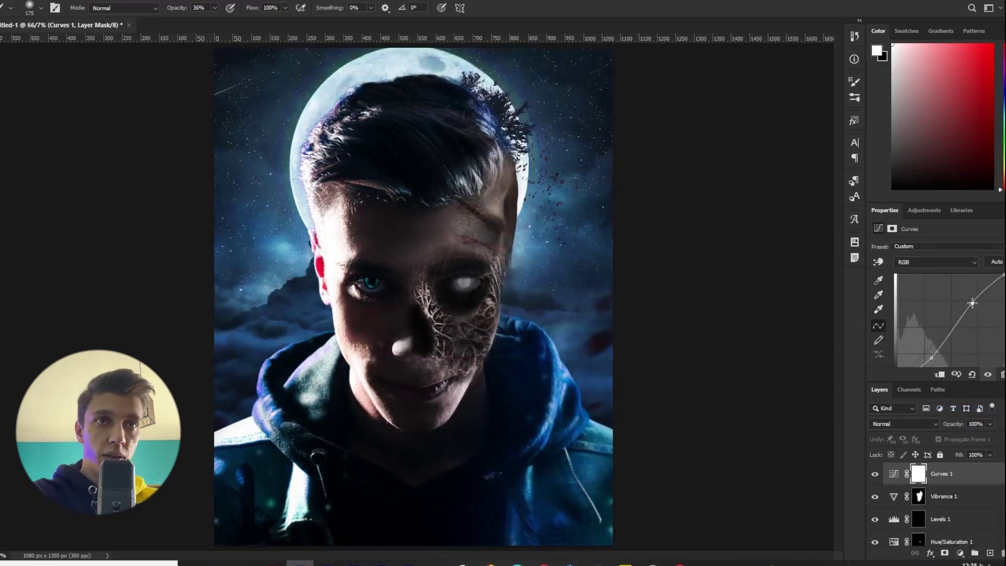
{"action": "left_click_drag", "start_coordinate": [933, 360], "coordinate": [928, 356]}
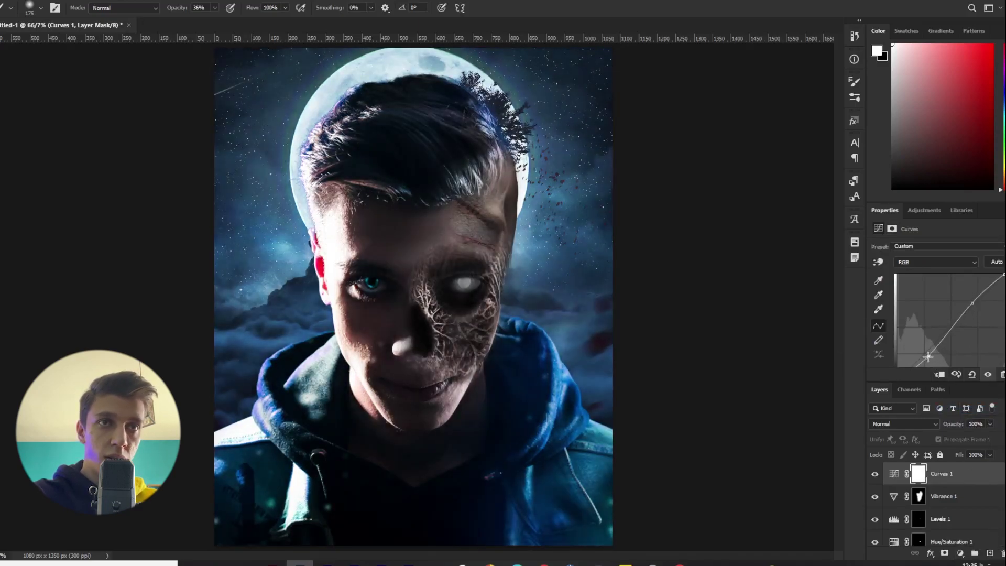
- Invert the Curves mask and paint the darkening in along the zombie side of the face with a white brush at 78% opacity
{"action": "left_click", "coordinate": [924, 475]}
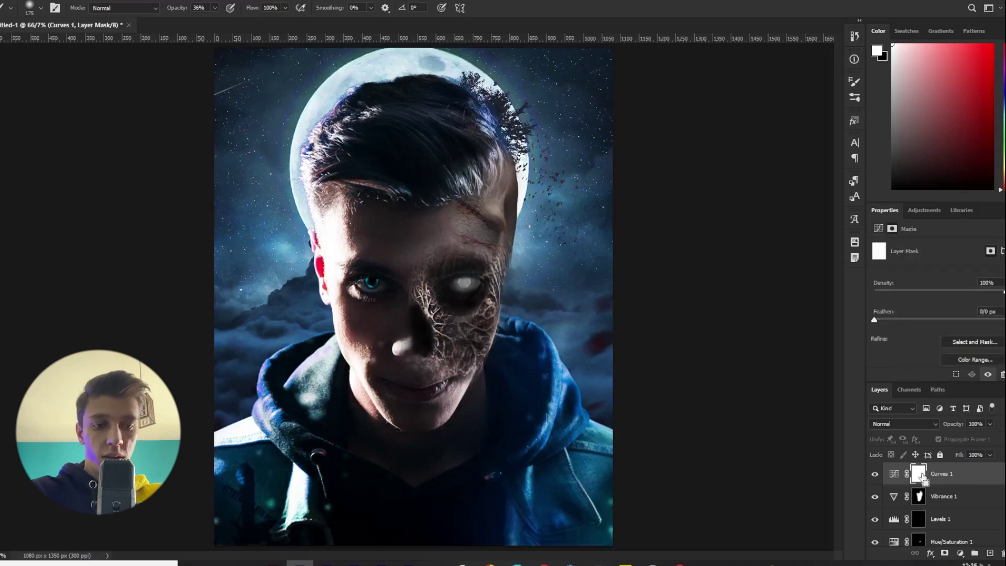
{"action": "key", "text": "ctrl+i"}
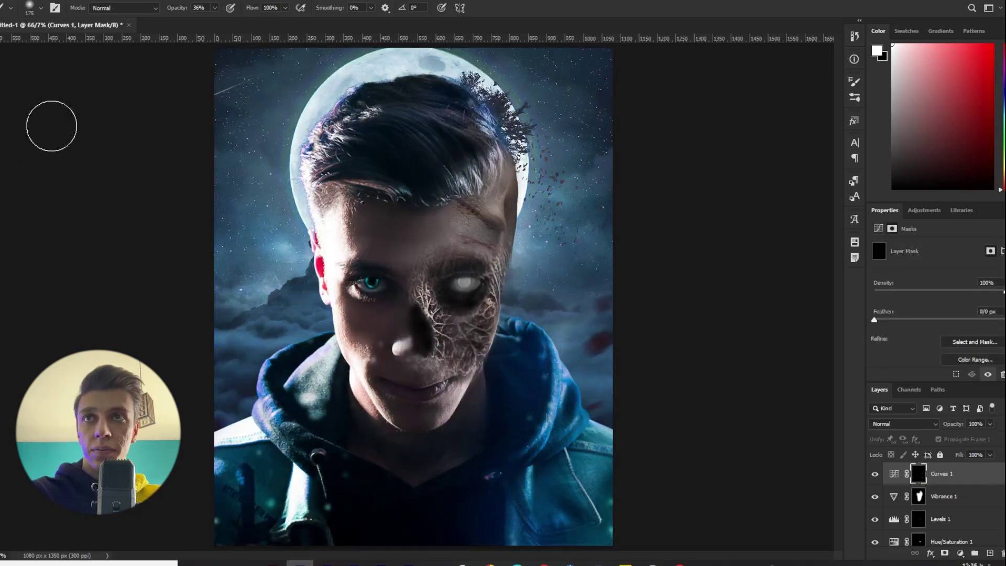
{"action": "left_click", "coordinate": [214, 7]}
{"action": "left_click", "coordinate": [236, 21]}
{"action": "mouse_move", "coordinate": [504, 216]}
{"action": "left_mouse_down"}
{"action": "mouse_move", "coordinate": [485, 248]}
{"action": "mouse_move", "coordinate": [495, 201]}
{"action": "left_mouse_up"}
{"action": "key", "text": "["}
{"action": "mouse_move", "coordinate": [486, 296]}
{"action": "left_mouse_down"}
{"action": "mouse_move", "coordinate": [500, 263]}
{"action": "mouse_move", "coordinate": [492, 292]}
{"action": "left_mouse_up"}
{"action": "key", "text": "bracketleft"}
{"action": "key", "text": "bracketleft"}
{"action": "key", "text": "bracketleft"}
{"action": "key", "text": "bracketright"}
{"action": "key", "text": "bracketright"}
{"action": "key", "text": "bracketright"}
{"action": "key", "text": "alt+bracketleft"}
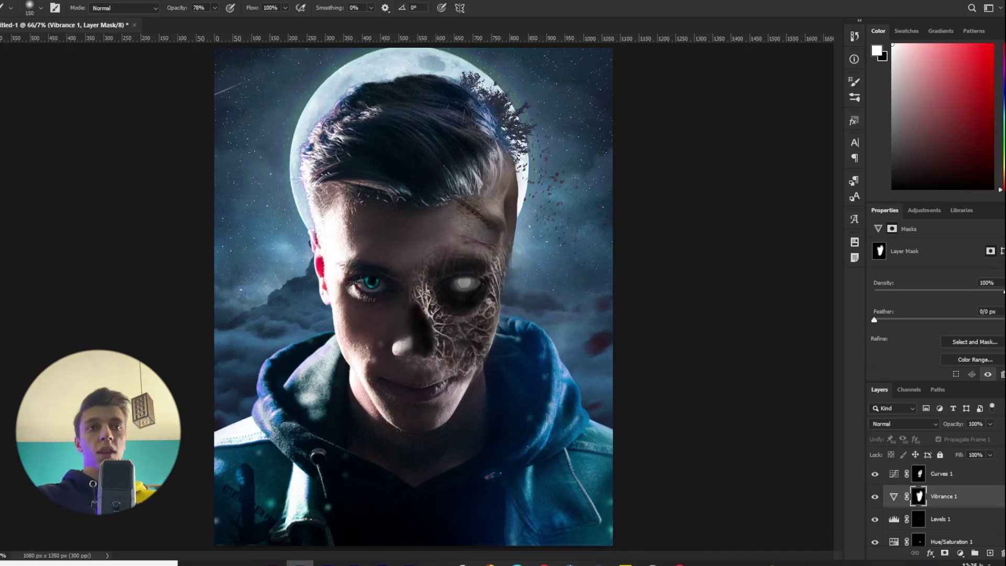
- Identify the root texture copy among the face texture layers and apply Levels to it with the output white level at 160
{"action": "key", "text": "z"}
{"action": "left_click", "coordinate": [519, 329]}
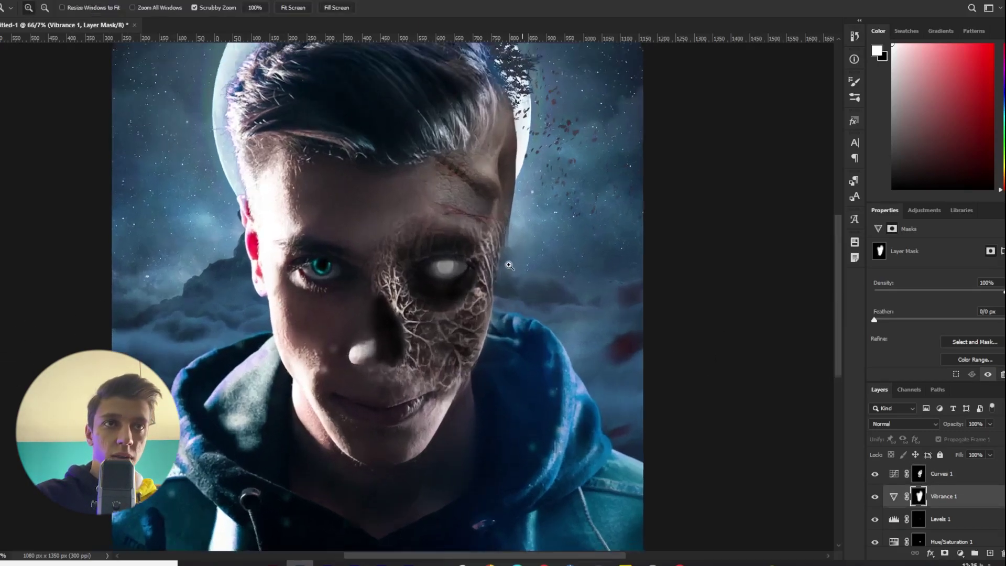
{"action": "left_click", "coordinate": [507, 265]}
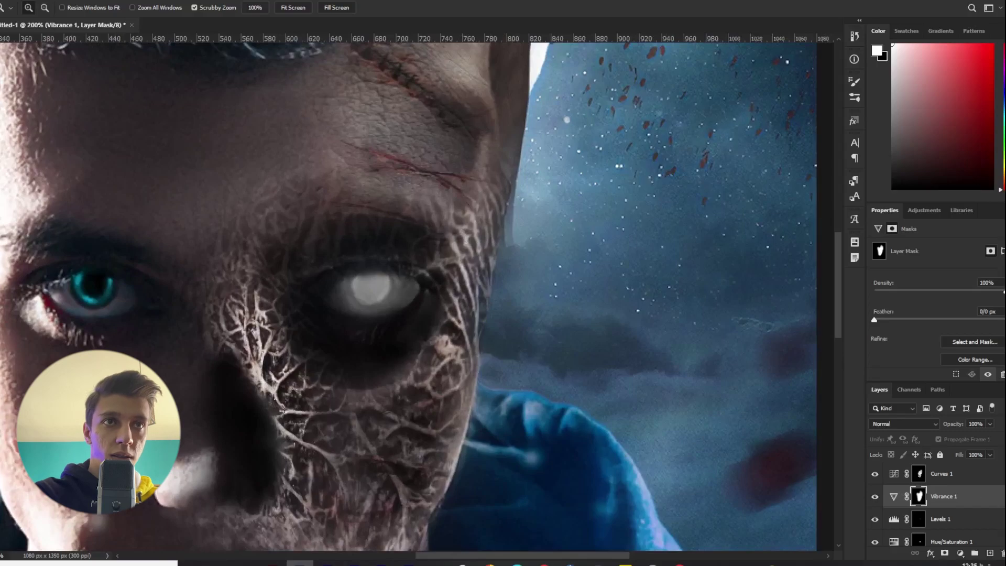
{"action": "scroll", "coordinate": [912, 485], "scroll_direction": "down", "scroll_amount": 8}
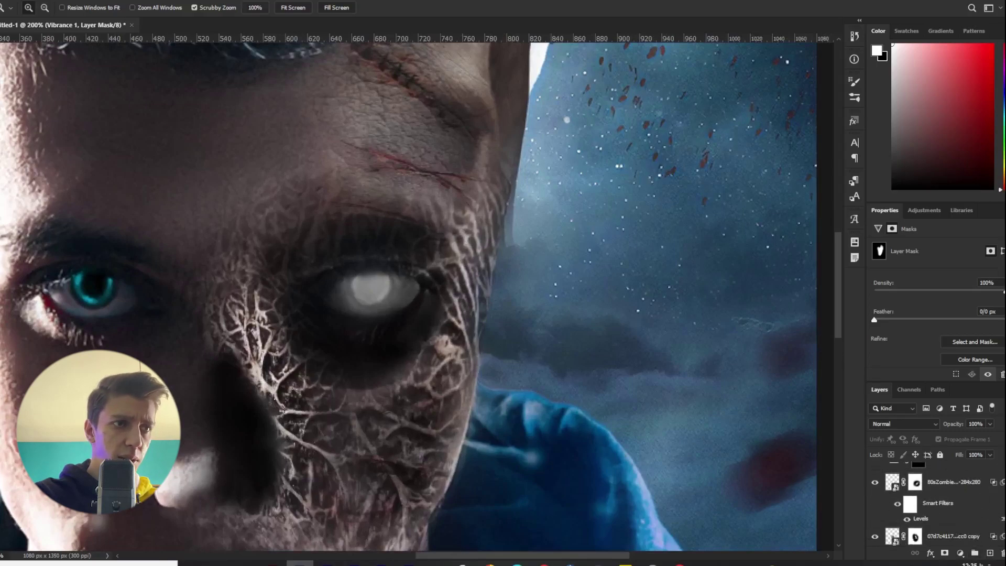
{"action": "left_click", "coordinate": [874, 470]}
{"action": "left_click", "coordinate": [874, 469]}
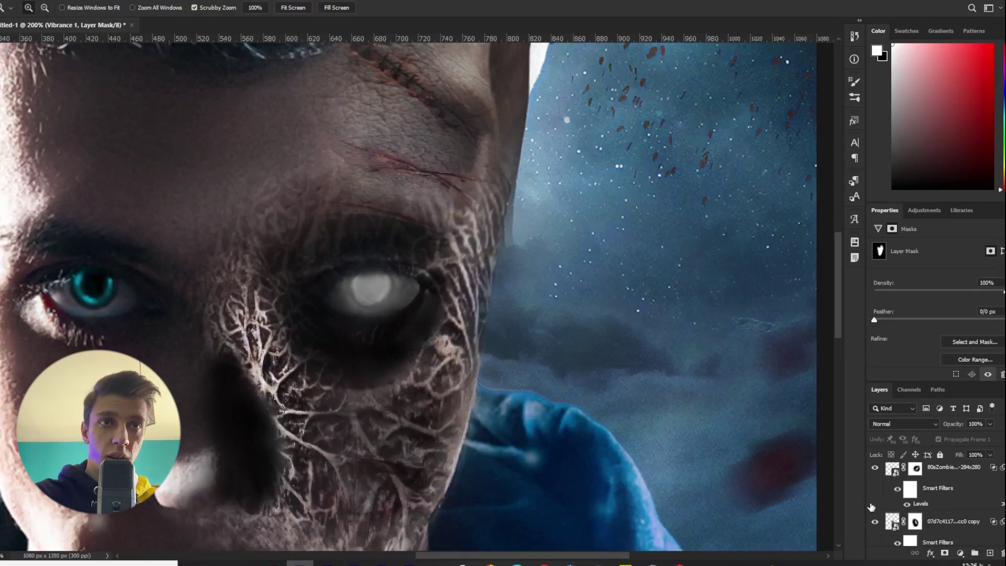
{"action": "left_click", "coordinate": [874, 523]}
{"action": "left_click", "coordinate": [874, 523]}
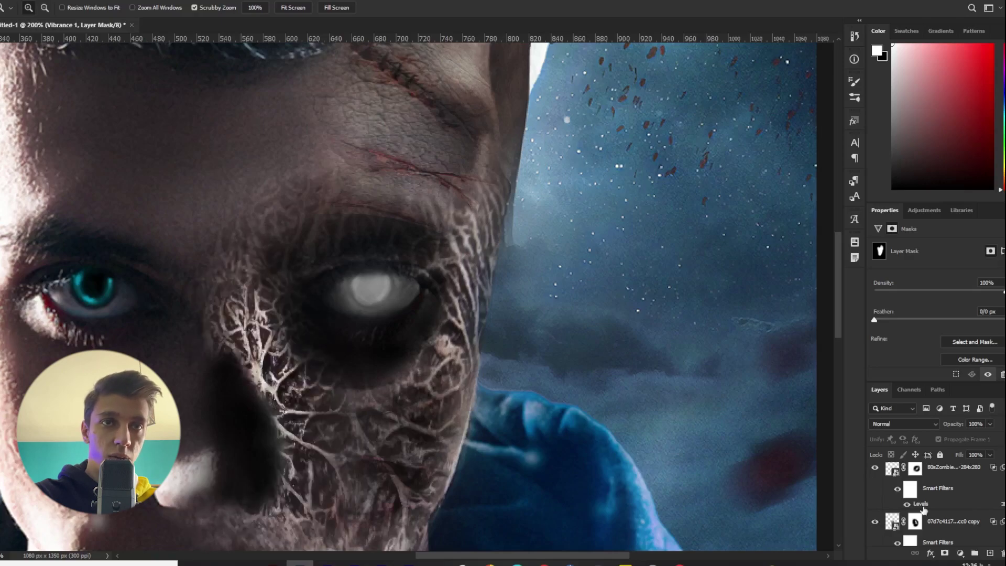
{"action": "left_click", "coordinate": [895, 526]}
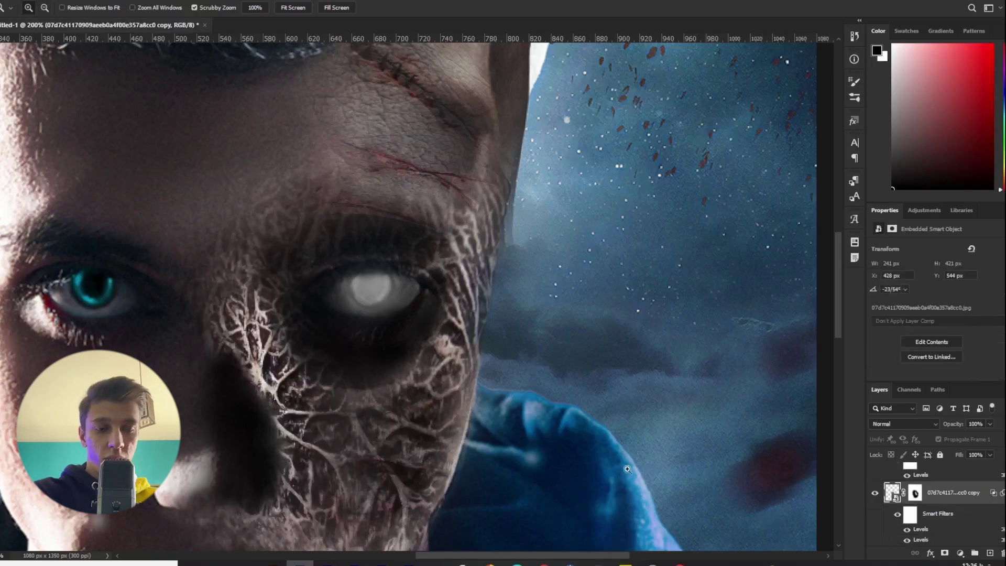
{"action": "key", "text": "ctrl+l"}
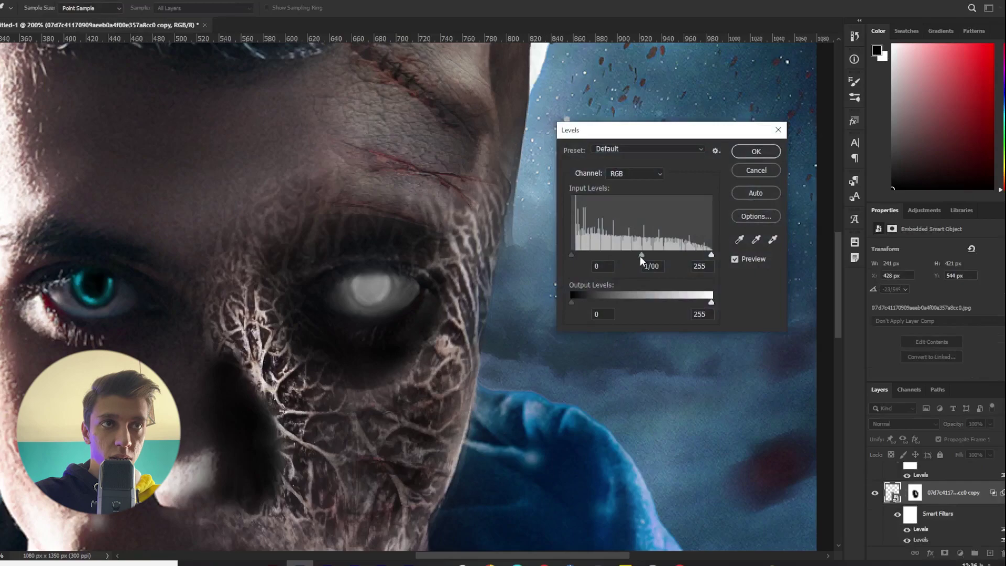
{"action": "left_click_drag", "start_coordinate": [693, 304], "coordinate": [659, 304]}
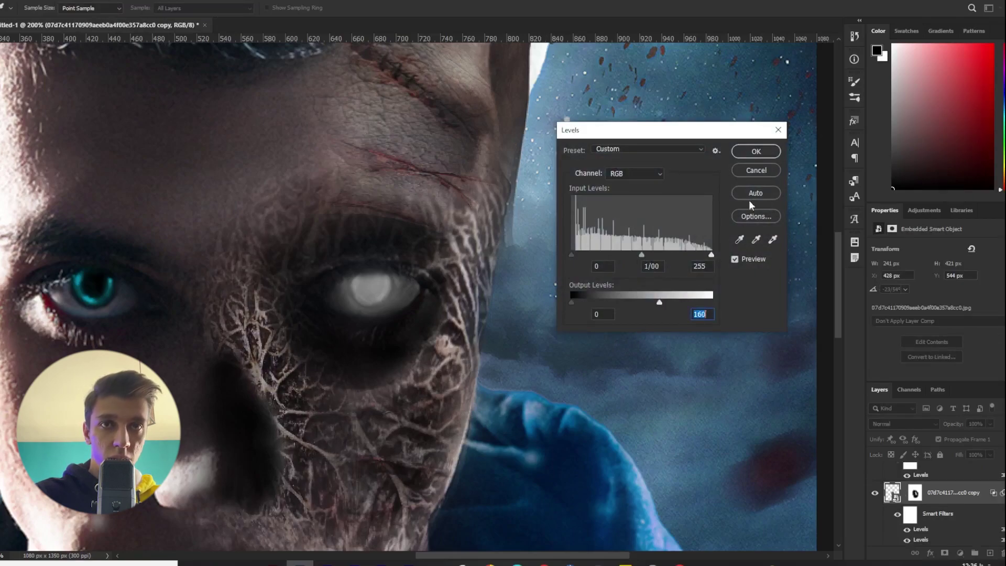
{"action": "left_click", "coordinate": [756, 156]}
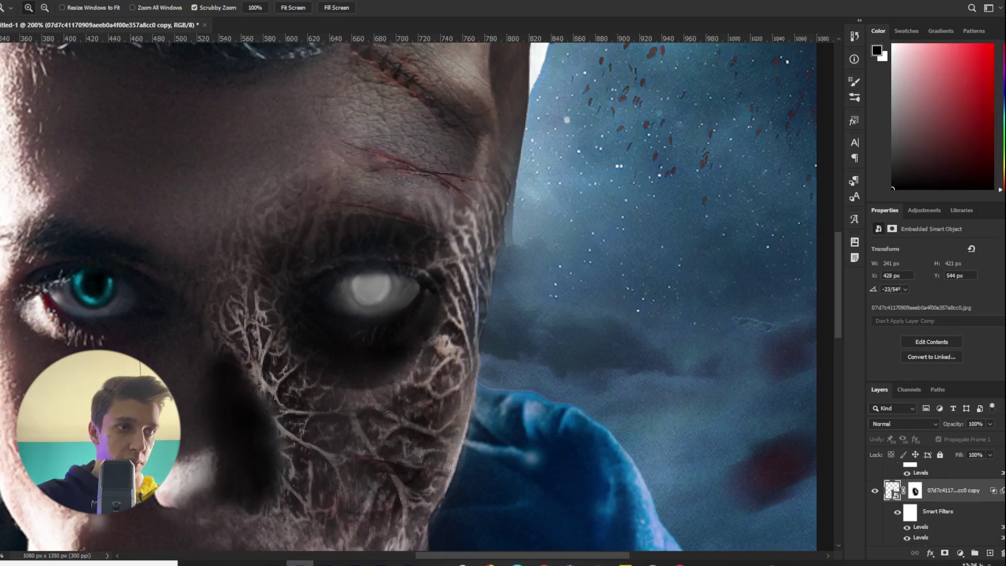
- Refine the 80sZombieMovie skin texture's layer mask beside the forehead hairline with a soft brush at 78% opacity
{"action": "scroll", "coordinate": [890, 503], "scroll_direction": "down", "scroll_amount": 2}
{"action": "double_click", "coordinate": [892, 517]}
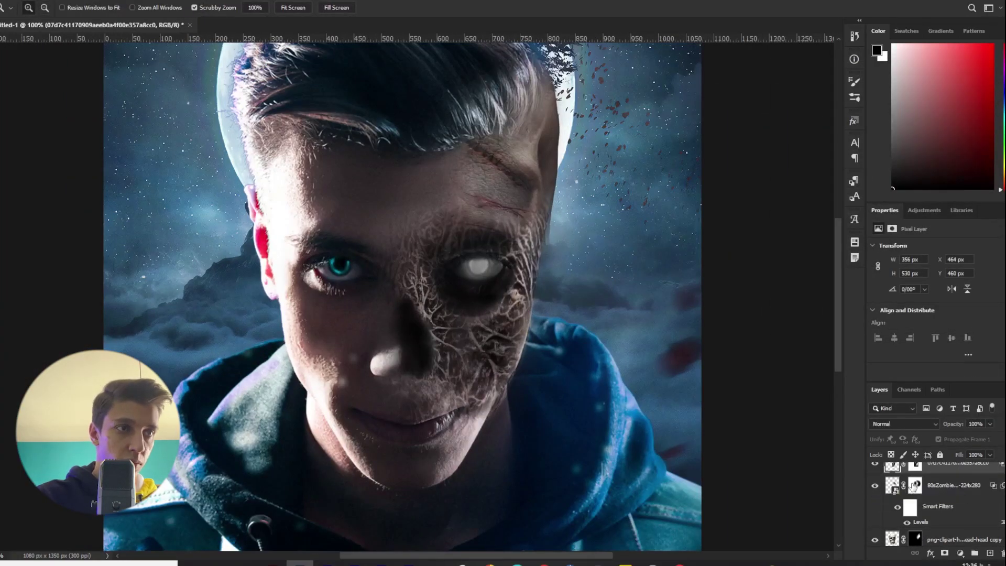
{"action": "left_click", "coordinate": [914, 485]}
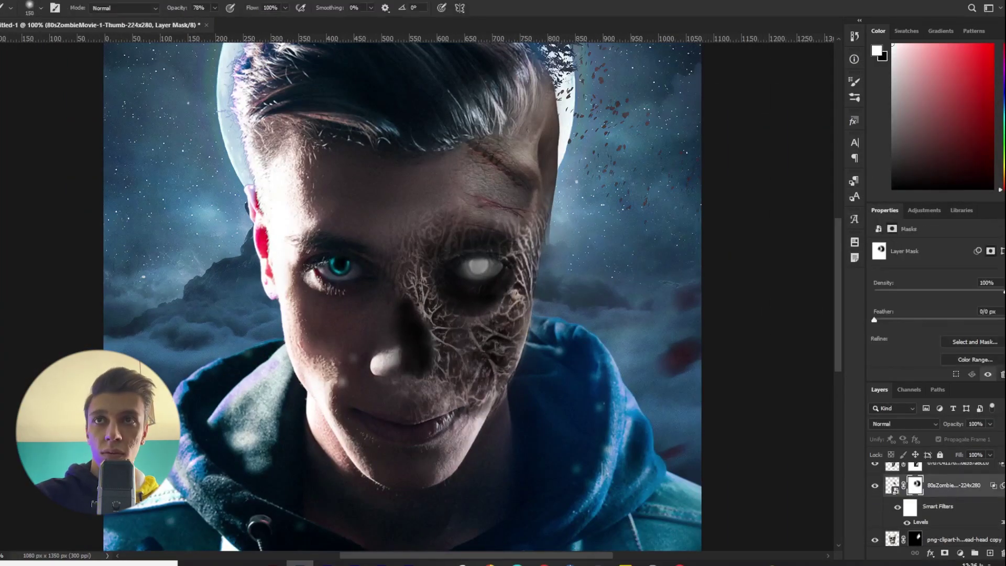
{"action": "key", "text": "b"}
{"action": "key", "text": "x"}
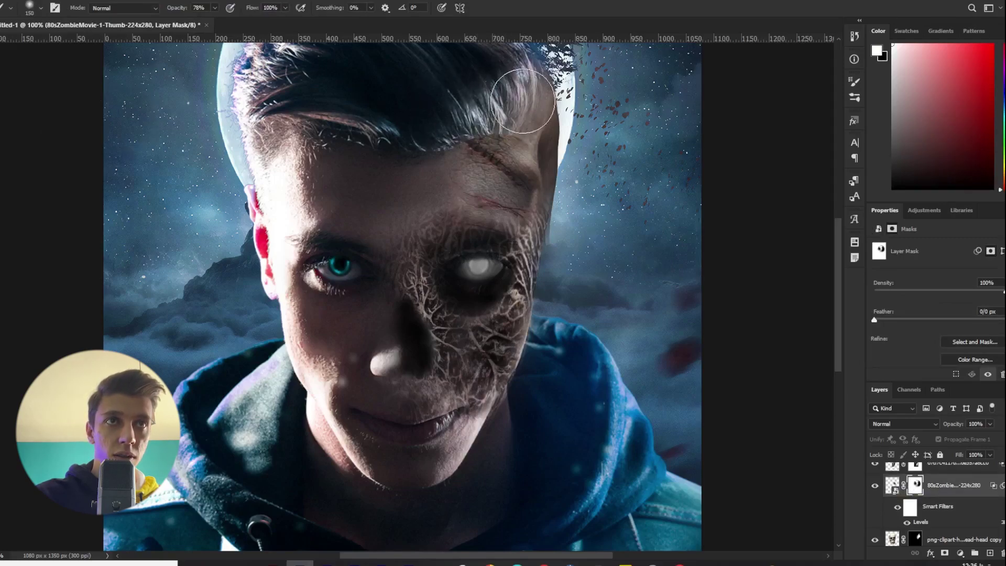
{"action": "key", "text": "x"}
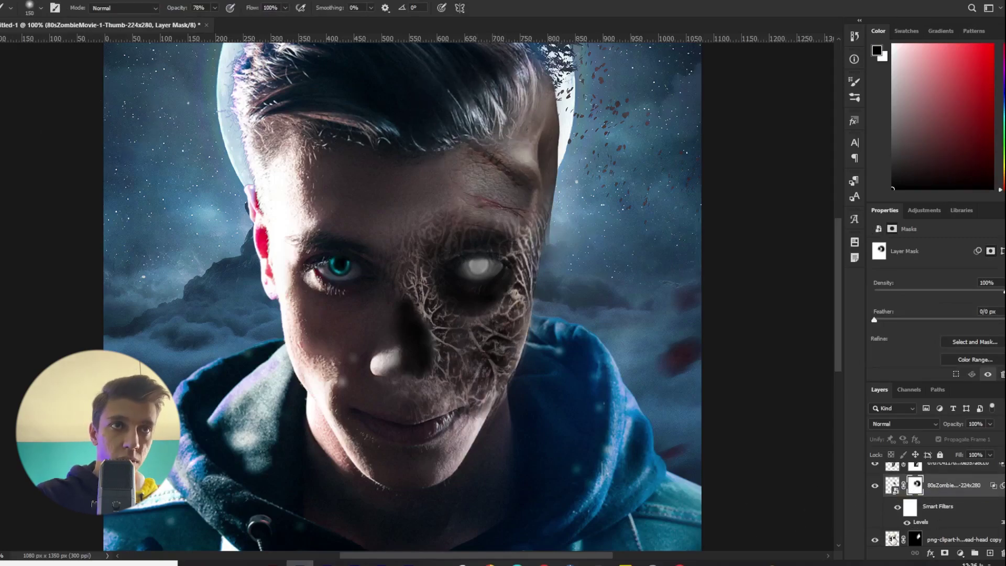
- Touch up the skull copy's layer mask on the zombie side with a much smaller brush, and select the root texture's mask
{"action": "left_click", "coordinate": [915, 539]}
{"action": "key", "text": "bracketleft"}
{"action": "key", "text": "bracketleft"}
{"action": "key", "text": "bracketleft"}
{"action": "key", "text": "bracketleft"}
{"action": "key", "text": "bracketleft"}
{"action": "key", "text": "bracketleft"}
{"action": "key", "text": "bracketleft"}
{"action": "key", "text": "bracketleft"}
{"action": "key", "text": "bracketleft"}
{"action": "key", "text": "bracketleft"}
{"action": "key", "text": "z"}
{"action": "left_click", "coordinate": [470, 242], "text": "alt"}
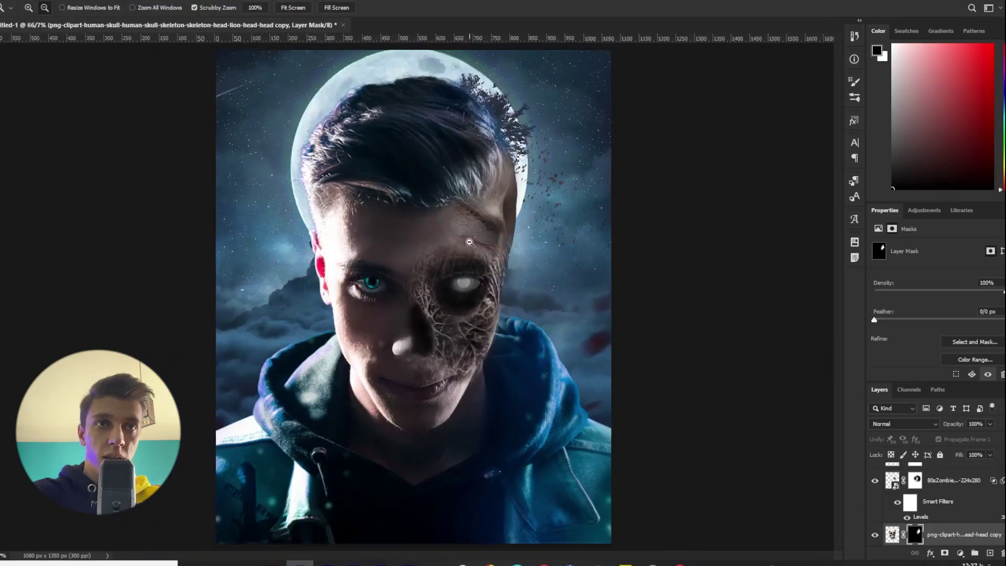
{"action": "left_click", "coordinate": [489, 303], "text": "alt"}
{"action": "left_click_drag", "start_coordinate": [478, 371], "coordinate": [507, 351]}
{"action": "left_click", "coordinate": [893, 483]}
{"action": "left_click", "coordinate": [680, 302], "text": "alt"}
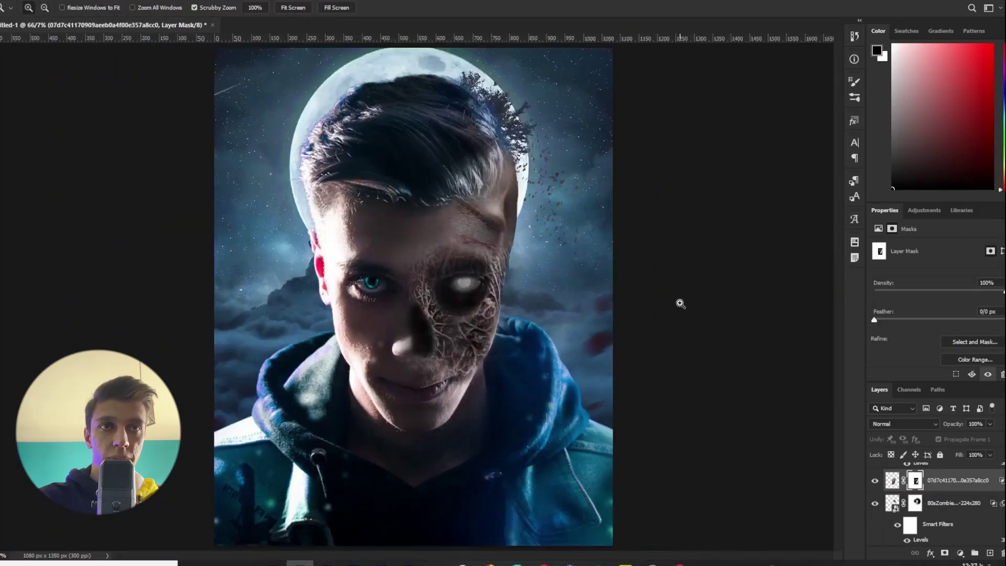
- Apply an Iris Blur of 15 px to the moonlit sky background layer
{"action": "scroll", "coordinate": [939, 506], "scroll_direction": "down", "scroll_amount": 5}
{"action": "left_click", "coordinate": [939, 511]}
{"action": "left_click", "coordinate": [114, 1]}
{"action": "mouse_move", "coordinate": [173, 143]}
{"action": "left_click", "coordinate": [285, 153]}
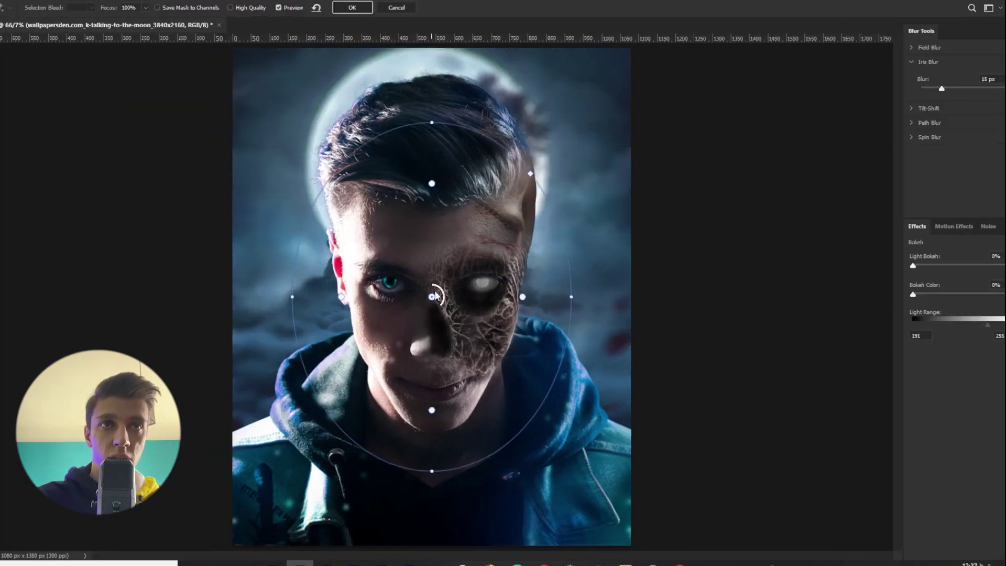
{"action": "left_click", "coordinate": [352, 7]}
{"action": "key", "text": "ctrl+minus"}
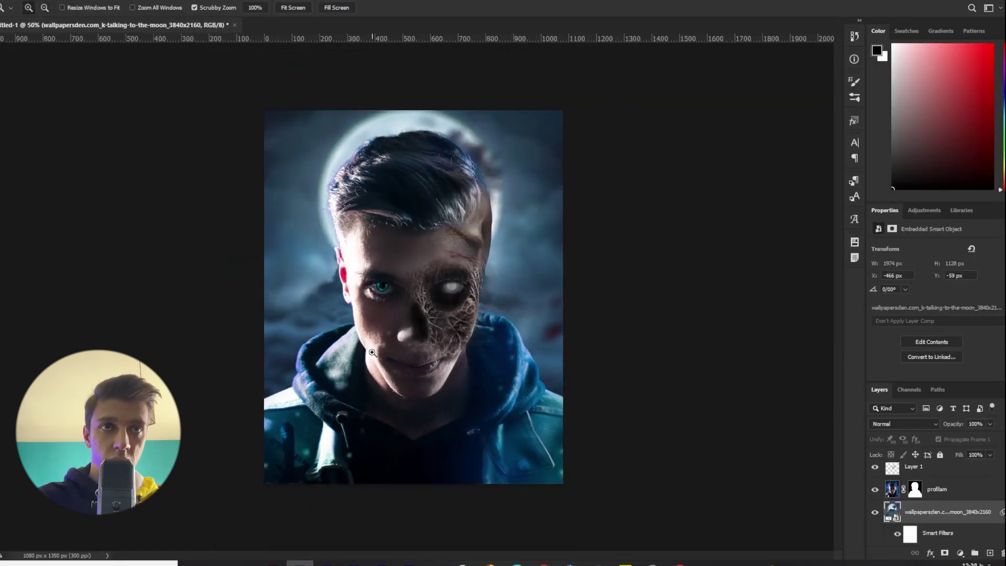
- Group all layers from the portrait up to the first Curves adjustment, and check the group by toggling its visibility
{"action": "left_click", "coordinate": [969, 488]}
{"action": "scroll", "coordinate": [966, 486], "scroll_direction": "up", "scroll_amount": 3}
{"action": "left_click", "coordinate": [954, 482], "text": "shift"}
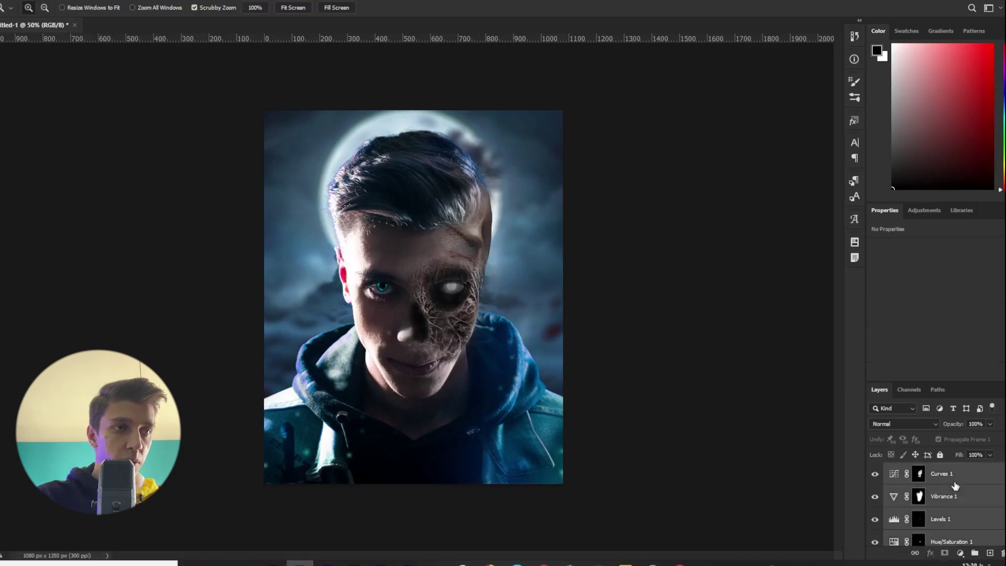
{"action": "key", "text": "ctrl+g"}
{"action": "left_click", "coordinate": [876, 470]}
{"action": "left_click", "coordinate": [876, 470]}
- Add a Curves adjustment layer clipped to the portrait group and adjust the shadows of its red and green channels
{"action": "left_click", "coordinate": [960, 552]}
{"action": "left_click", "coordinate": [955, 409]}
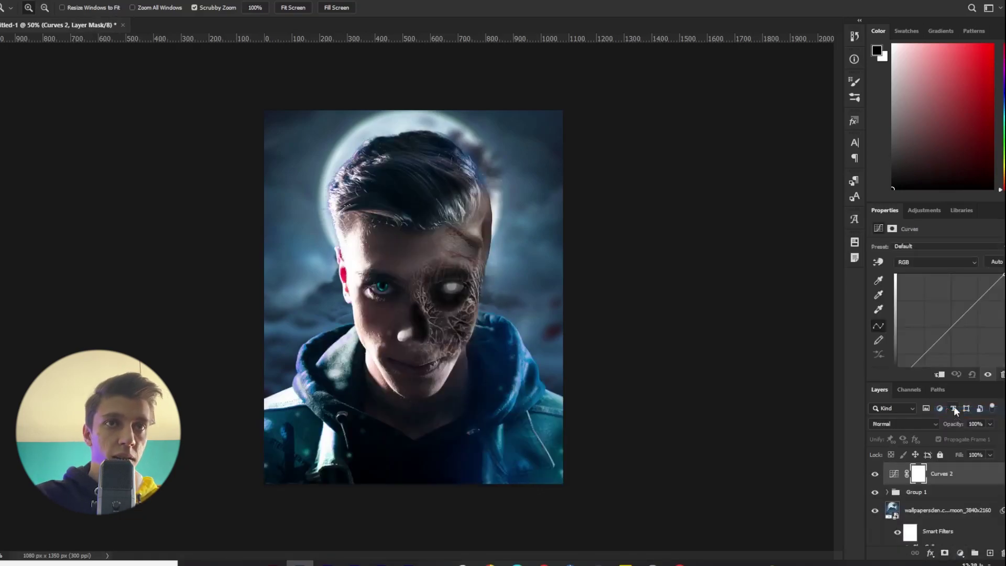
{"action": "left_click", "coordinate": [941, 375]}
{"action": "key", "text": "alt+3"}
{"action": "left_click", "coordinate": [933, 344]}
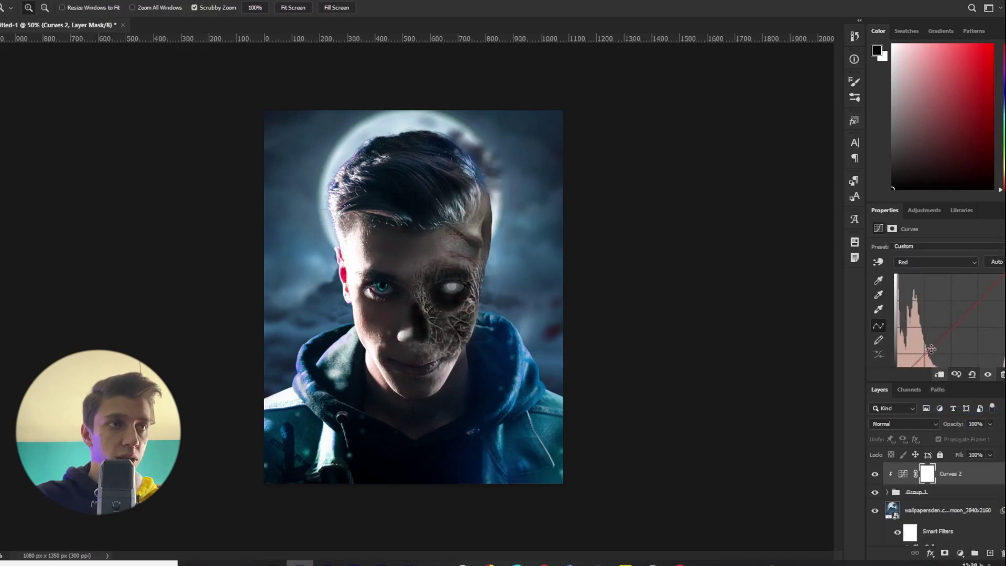
{"action": "key", "text": "alt+4"}
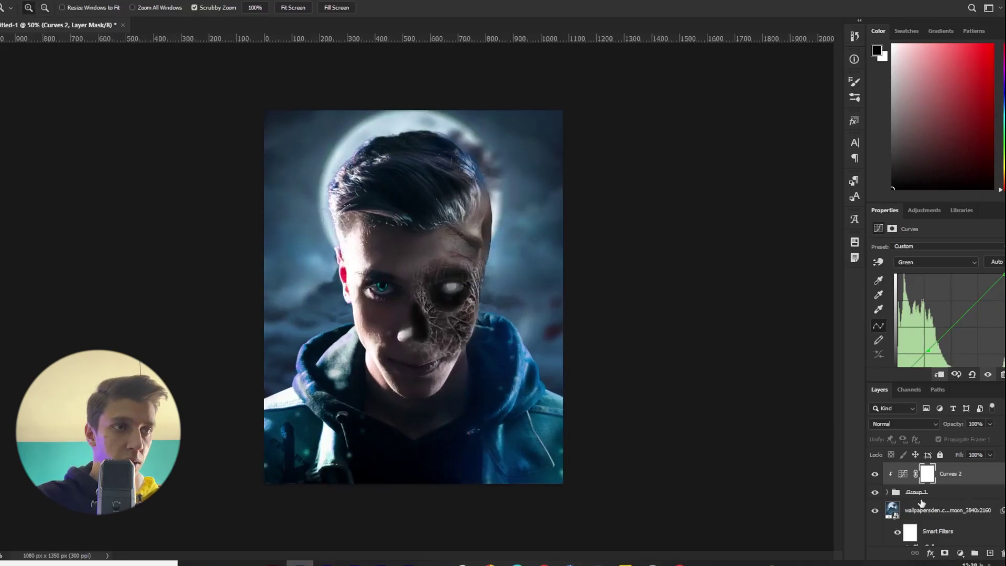
- Add a new empty layer clipped to the portrait group, below the clipped Curves adjustment
{"action": "left_click", "coordinate": [953, 495]}
{"action": "left_click", "coordinate": [989, 553]}
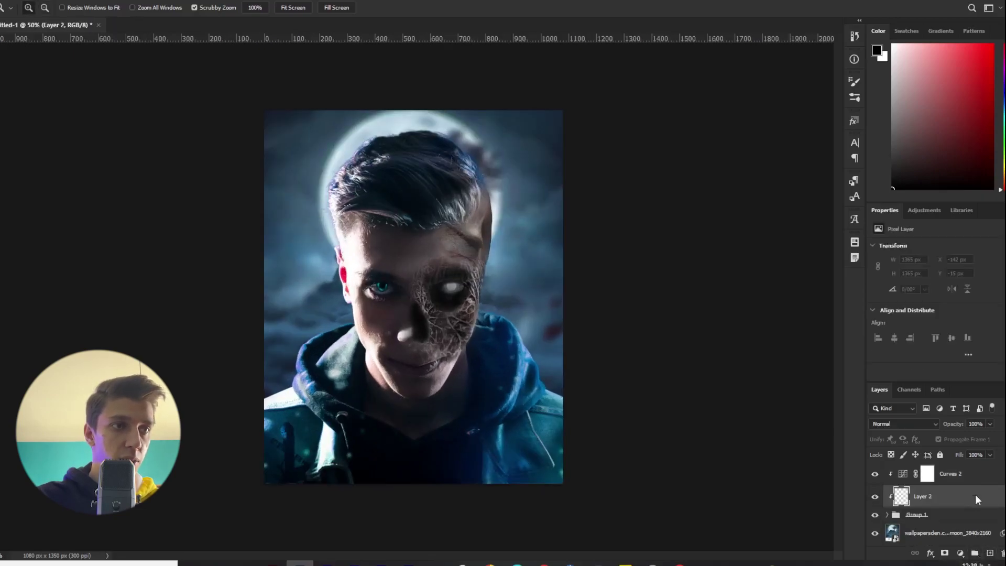
{"action": "right_click", "coordinate": [975, 495]}
- Paint a soft white rim light along the zombie side of the forehead and hair with a brush at 78% opacity
{"action": "left_click", "coordinate": [506, 405]}
{"action": "left_click", "coordinate": [539, 393]}
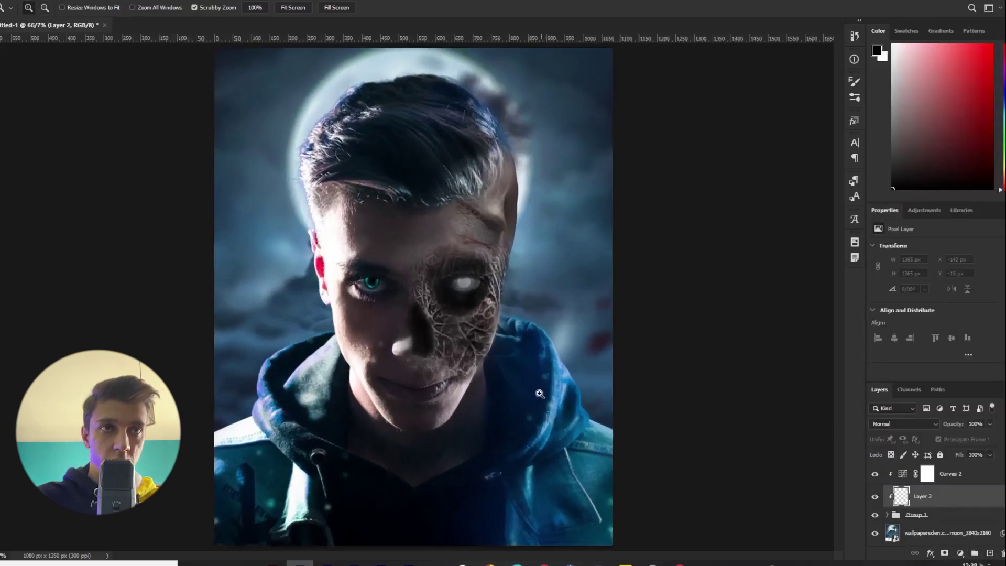
{"action": "left_click", "coordinate": [530, 228]}
{"action": "left_click", "coordinate": [526, 192]}
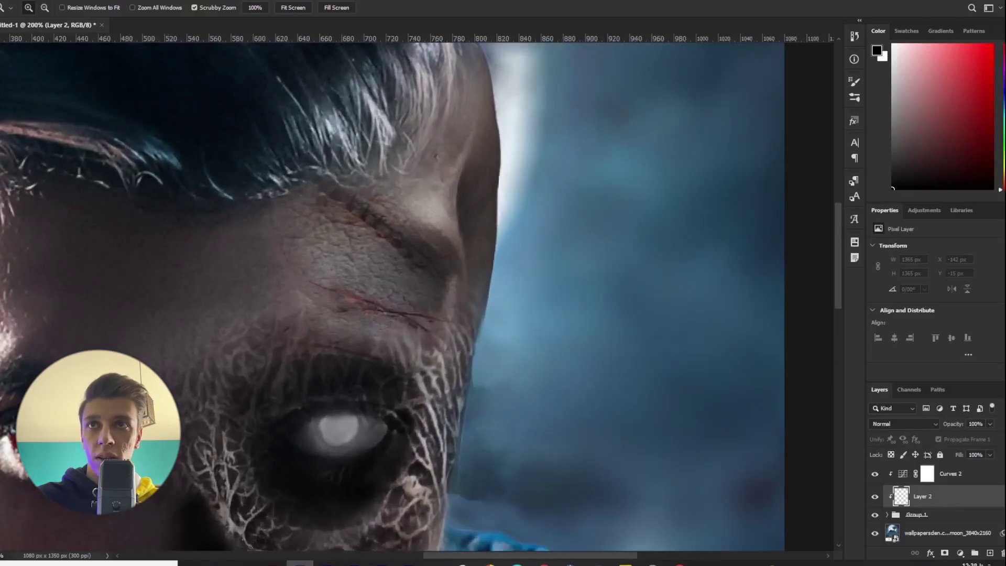
{"action": "key", "text": "b"}
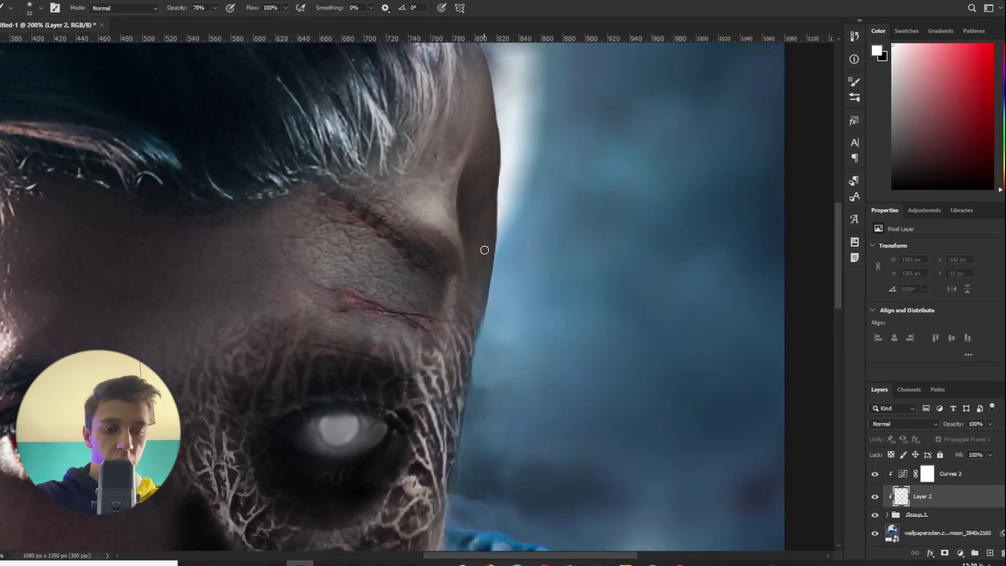
{"action": "left_click_drag", "start_coordinate": [490, 293], "coordinate": [509, 189]}
{"action": "key", "text": "]"}
{"action": "key", "text": "]"}
{"action": "left_click_drag", "start_coordinate": [483, 324], "coordinate": [513, 88]}
{"action": "left_click_drag", "start_coordinate": [502, 231], "coordinate": [525, 135]}
{"action": "scroll", "coordinate": [514, 206], "scroll_direction": "up", "scroll_amount": 3}
{"action": "key", "text": "]"}
{"action": "left_click_drag", "start_coordinate": [514, 222], "coordinate": [487, 89]}
{"action": "left_click_drag", "start_coordinate": [512, 279], "coordinate": [470, 56]}
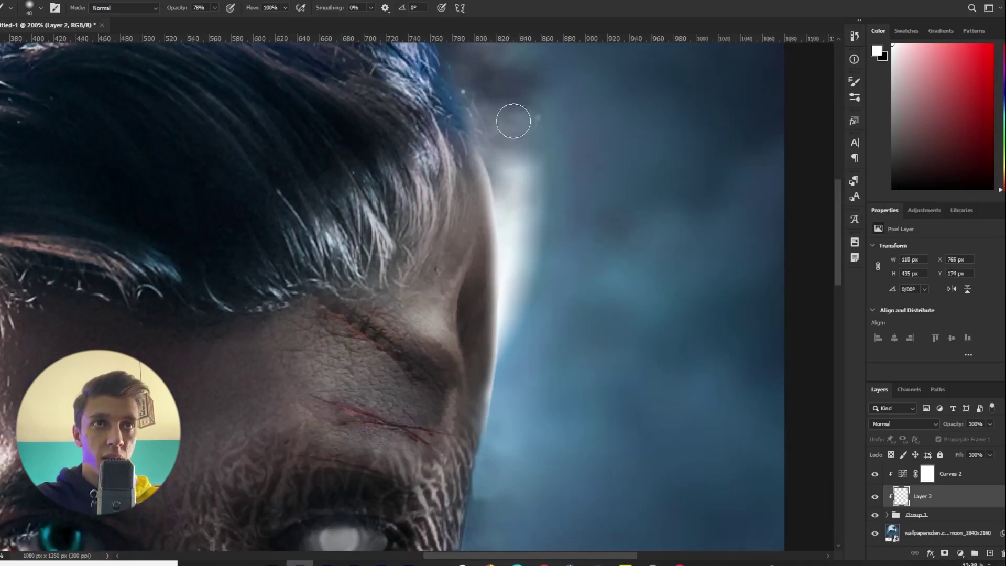
- Continue the white rim light over the top of the hair and down the human side with a larger brush
{"action": "scroll", "coordinate": [470, 56], "scroll_direction": "up", "scroll_amount": 6}
{"action": "key", "text": "]"}
{"action": "key", "text": "]"}
{"action": "mouse_move", "coordinate": [281, 116]}
{"action": "left_mouse_down"}
{"action": "mouse_move", "coordinate": [138, 73]}
{"action": "mouse_move", "coordinate": [111, 128]}
{"action": "left_mouse_up"}
{"action": "left_click_drag", "start_coordinate": [554, 555], "coordinate": [482, 555]}
{"action": "mouse_move", "coordinate": [323, 162]}
{"action": "left_mouse_down"}
{"action": "mouse_move", "coordinate": [407, 104]}
{"action": "mouse_move", "coordinate": [410, 142]}
{"action": "mouse_move", "coordinate": [176, 253]}
{"action": "mouse_move", "coordinate": [105, 340]}
{"action": "left_mouse_up"}
- Paint the white rim light down the zombie side of the face and hood edge with progressively smaller brushes
{"action": "left_click_drag", "start_coordinate": [838, 213], "coordinate": [844, 258]}
{"action": "key", "text": "["}
{"action": "key", "text": "["}
{"action": "left_click_drag", "start_coordinate": [775, 321], "coordinate": [767, 414]}
{"action": "mouse_move", "coordinate": [767, 415]}
{"action": "left_mouse_down"}
{"action": "mouse_move", "coordinate": [767, 215]}
{"action": "mouse_move", "coordinate": [748, 295]}
{"action": "left_mouse_up"}
{"action": "key", "text": "["}
{"action": "key", "text": "["}
{"action": "mouse_move", "coordinate": [790, 445]}
{"action": "left_mouse_down"}
{"action": "mouse_move", "coordinate": [647, 441]}
{"action": "mouse_move", "coordinate": [764, 536]}
{"action": "left_mouse_up"}
{"action": "left_click_drag", "start_coordinate": [839, 298], "coordinate": [842, 335]}
{"action": "left_click_drag", "start_coordinate": [745, 314], "coordinate": [804, 496]}
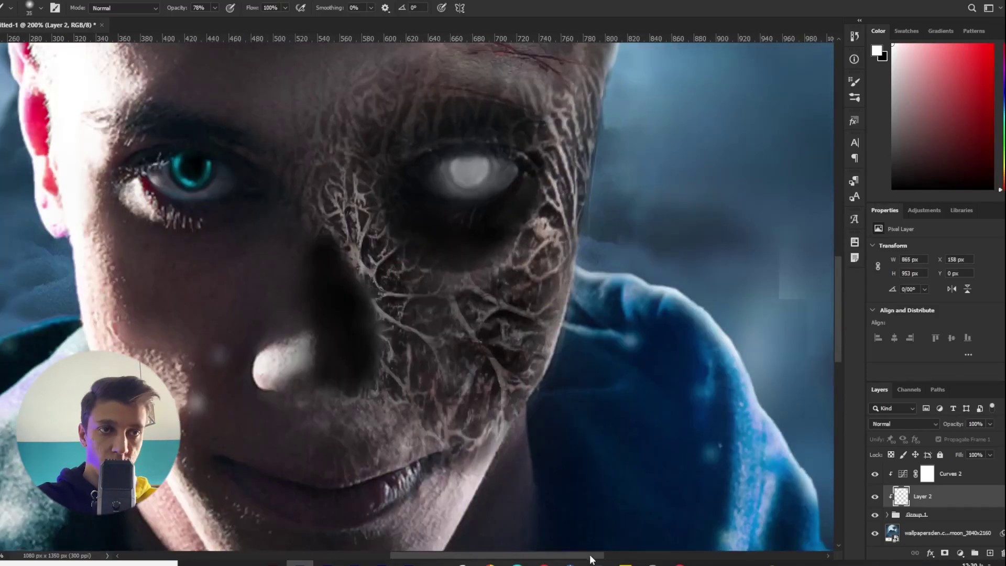
- Paint the white rim light along the hood and shoulder on the human side, finishing with the whole image in view
{"action": "left_click_drag", "start_coordinate": [590, 556], "coordinate": [626, 555]}
{"action": "left_click_drag", "start_coordinate": [479, 554], "coordinate": [346, 555]}
{"action": "mouse_move", "coordinate": [437, 325]}
{"action": "left_mouse_down"}
{"action": "mouse_move", "coordinate": [316, 324]}
{"action": "mouse_move", "coordinate": [213, 440]}
{"action": "mouse_move", "coordinate": [218, 482]}
{"action": "left_mouse_up"}
{"action": "scroll", "coordinate": [217, 482], "scroll_direction": "down", "scroll_amount": 4}
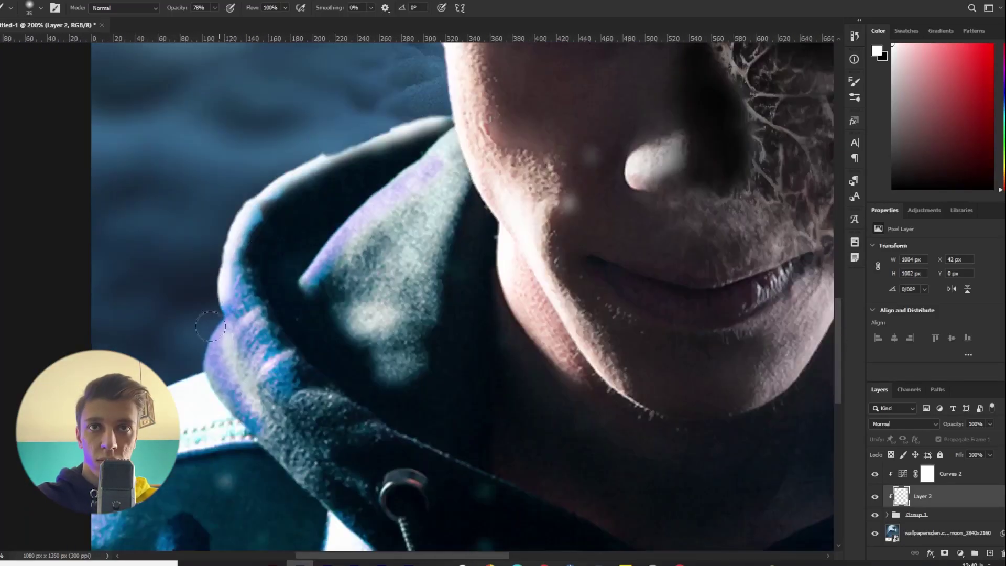
{"action": "key", "text": "z"}
{"action": "key", "text": "ctrl+0"}
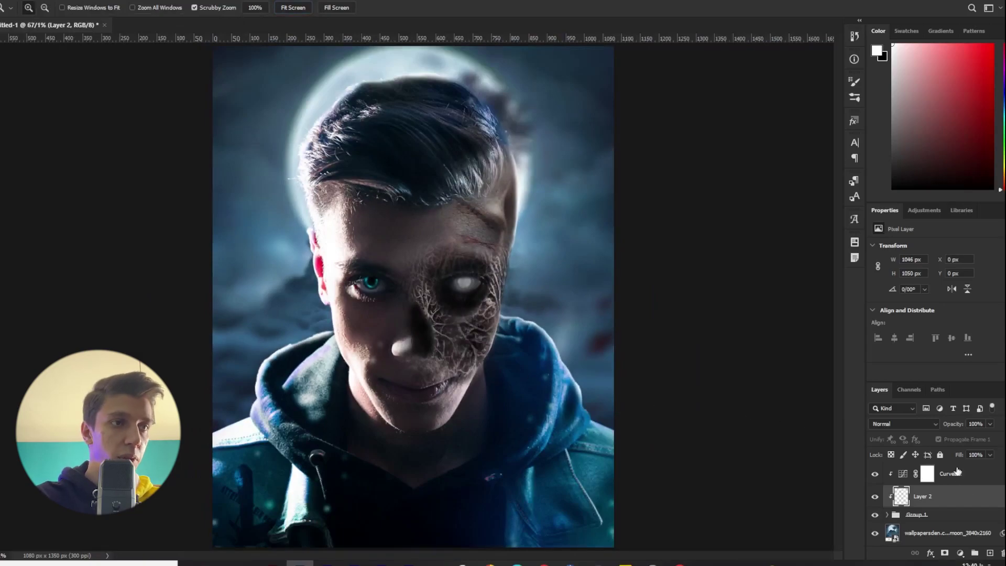
- Set the rim light layer to Screen and split its underlying-layer Blend If shadow range to 0 / 42
{"action": "left_click", "coordinate": [898, 424]}
{"action": "left_click", "coordinate": [902, 369]}
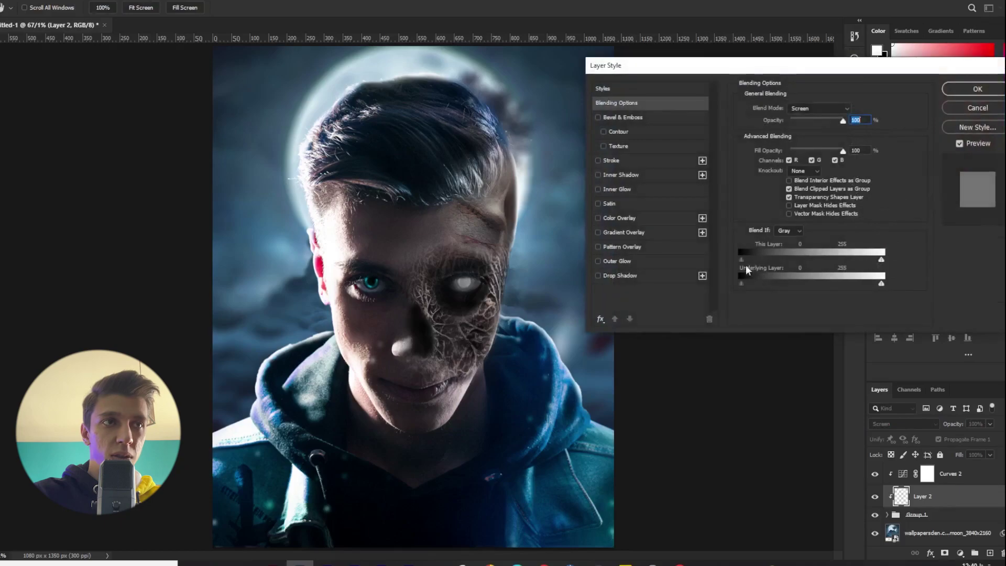
{"action": "left_click_drag", "start_coordinate": [743, 281], "coordinate": [764, 285], "text": "alt"}
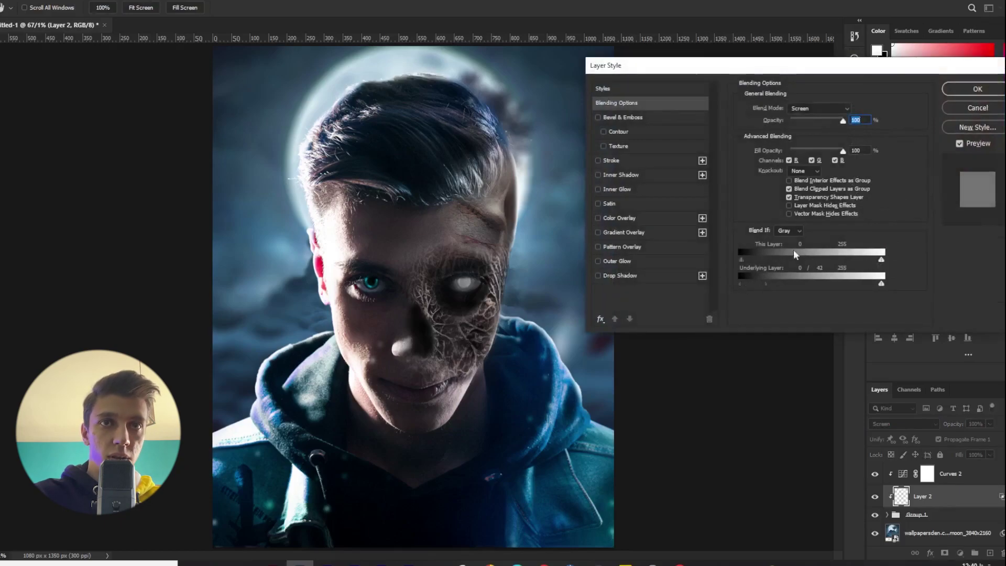
{"action": "left_click", "coordinate": [961, 91]}
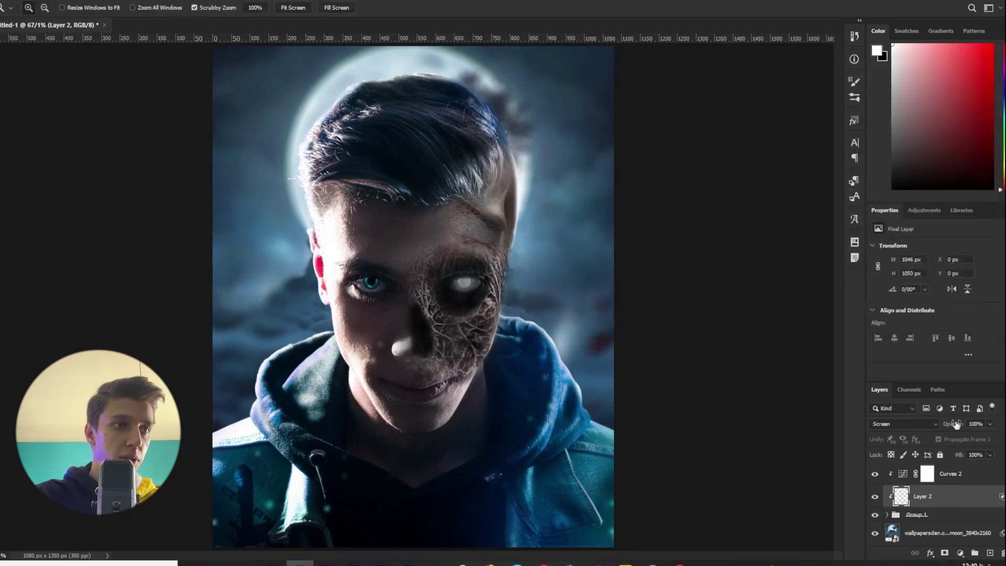
- Add a clipped layer above the rim light and softly paint white light along the human side with a large brush at 78% opacity
{"action": "left_click", "coordinate": [990, 554]}
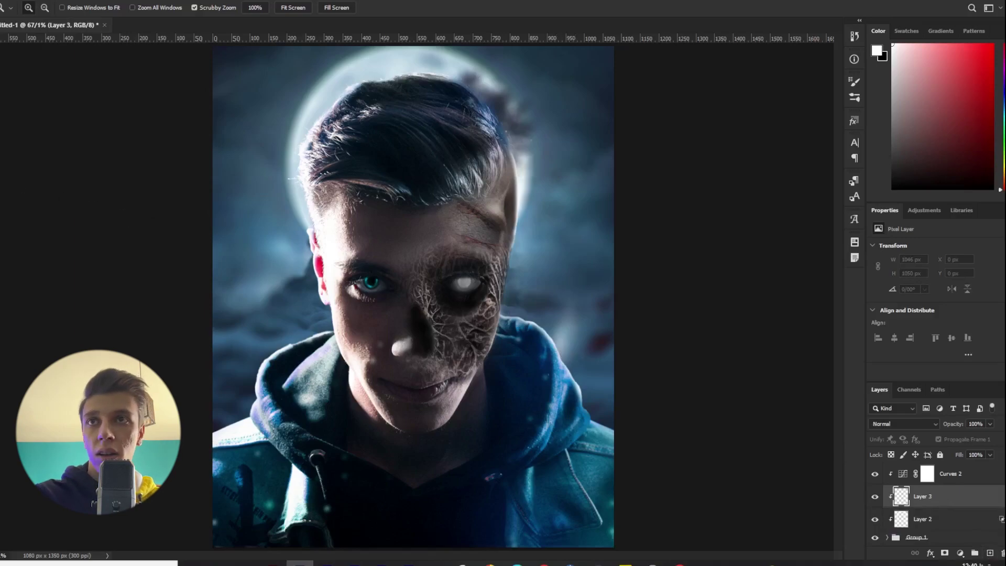
{"action": "key", "text": "b"}
{"action": "key", "text": "bracketright"}
{"action": "key", "text": "bracketright"}
{"action": "key", "text": "bracketright"}
{"action": "key", "text": "bracketright"}
{"action": "key", "text": "bracketright"}
{"action": "key", "text": "bracketright"}
{"action": "key", "text": "bracketright"}
{"action": "key", "text": "bracketright"}
{"action": "key", "text": "bracketright"}
{"action": "key", "text": "bracketright"}
{"action": "key", "text": "bracketright"}
{"action": "key", "text": "bracketright"}
{"action": "key", "text": "bracketright"}
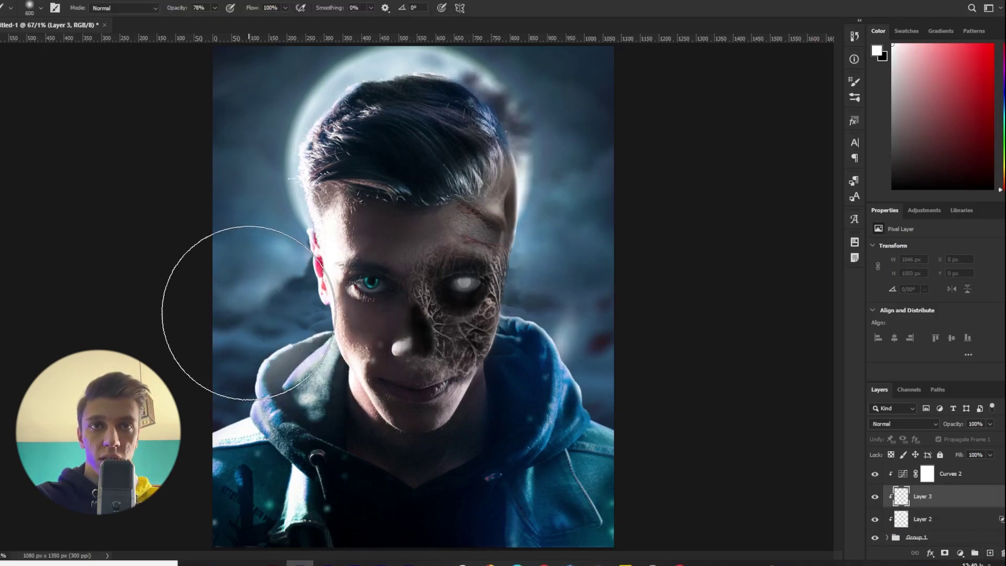
{"action": "key", "text": "ctrl+z"}
{"action": "left_click", "coordinate": [258, 301]}
{"action": "mouse_move", "coordinate": [245, 236]}
{"action": "left_mouse_down"}
{"action": "mouse_move", "coordinate": [247, 108]}
{"action": "mouse_move", "coordinate": [265, 62]}
{"action": "left_mouse_up"}
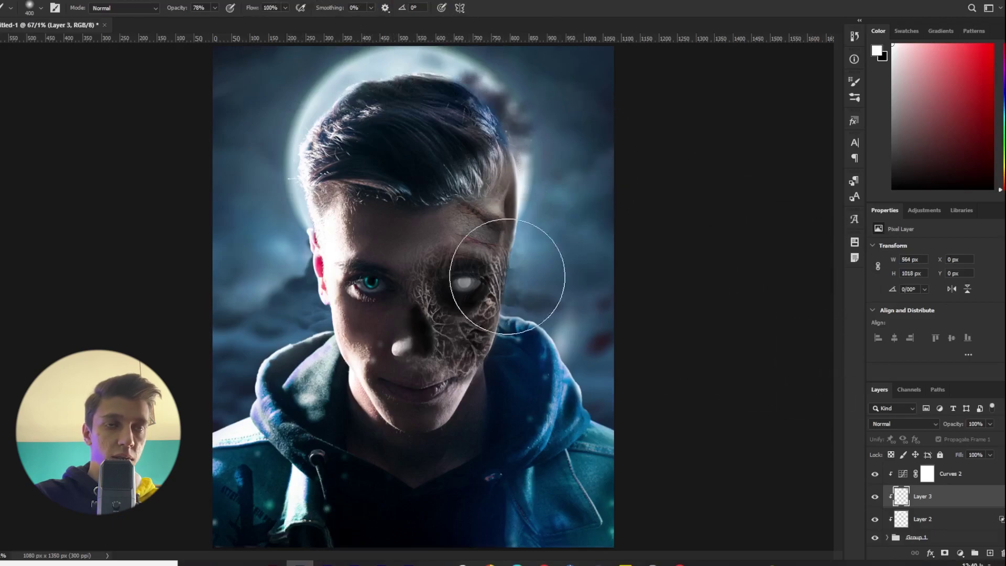
{"action": "key", "text": "z"}
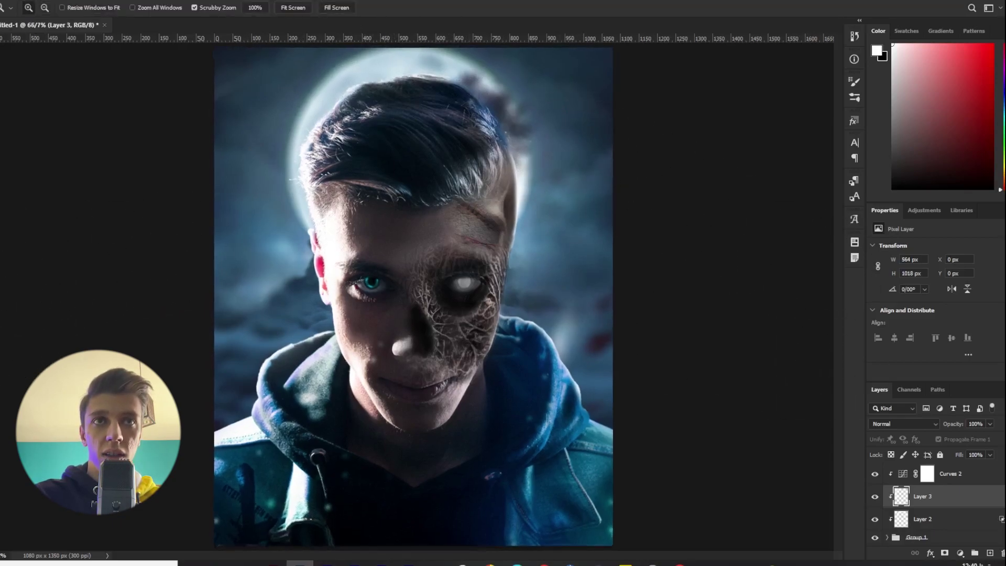
{"action": "left_click", "coordinate": [229, 189], "text": "alt"}
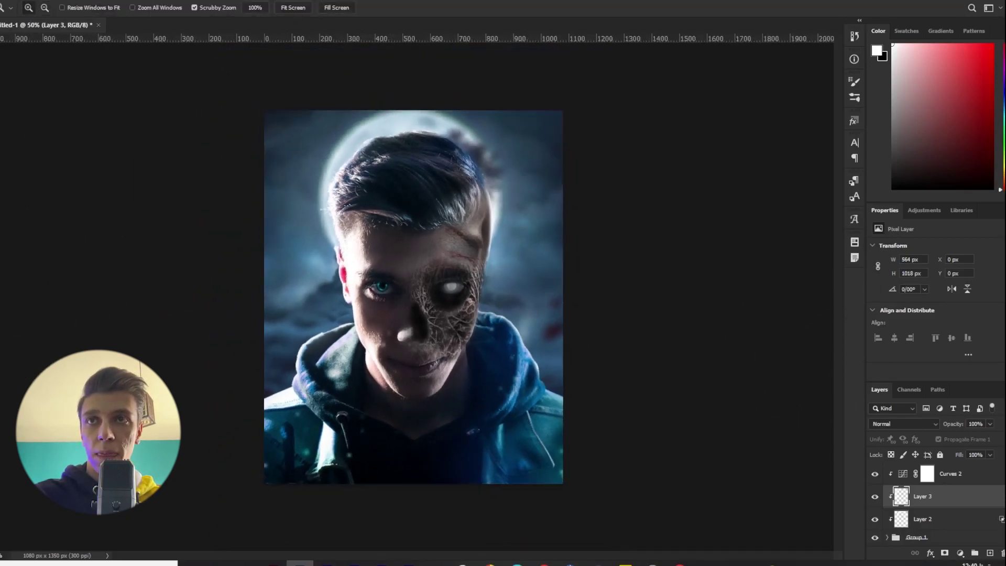
{"action": "key", "text": "b"}
{"action": "left_click_drag", "start_coordinate": [976, 439], "coordinate": [967, 439]}
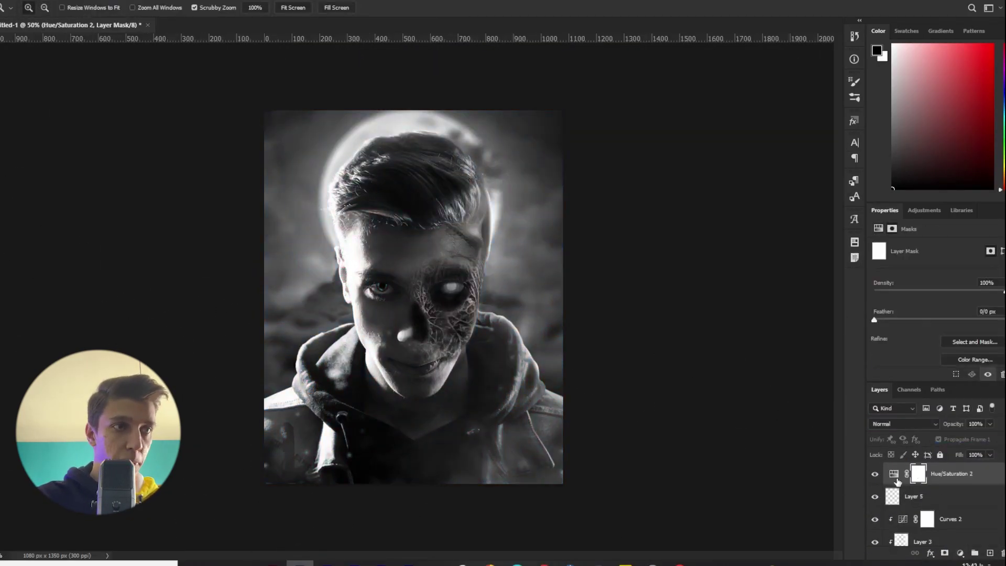
- Invert the Hue/Saturation 2 mask and paint white over the zombie half of the face to limit the desaturation there
{"action": "key", "text": "ctrl+i"}
{"action": "left_click", "coordinate": [215, 7]}
{"action": "left_click_drag", "start_coordinate": [210, 26], "coordinate": [242, 26]}
{"action": "key", "text": "bracketright"}
{"action": "key", "text": "bracketright"}
{"action": "key", "text": "bracketright"}
{"action": "mouse_move", "coordinate": [441, 342]}
{"action": "left_mouse_down"}
{"action": "mouse_move", "coordinate": [446, 250]}
{"action": "mouse_move", "coordinate": [471, 274]}
{"action": "left_mouse_up"}
- Paint a soft white haze around the head on a new top layer at 60% brush opacity and bring up its blend modes
{"action": "key", "text": "bracketleft"}
{"action": "key", "text": "bracketleft"}
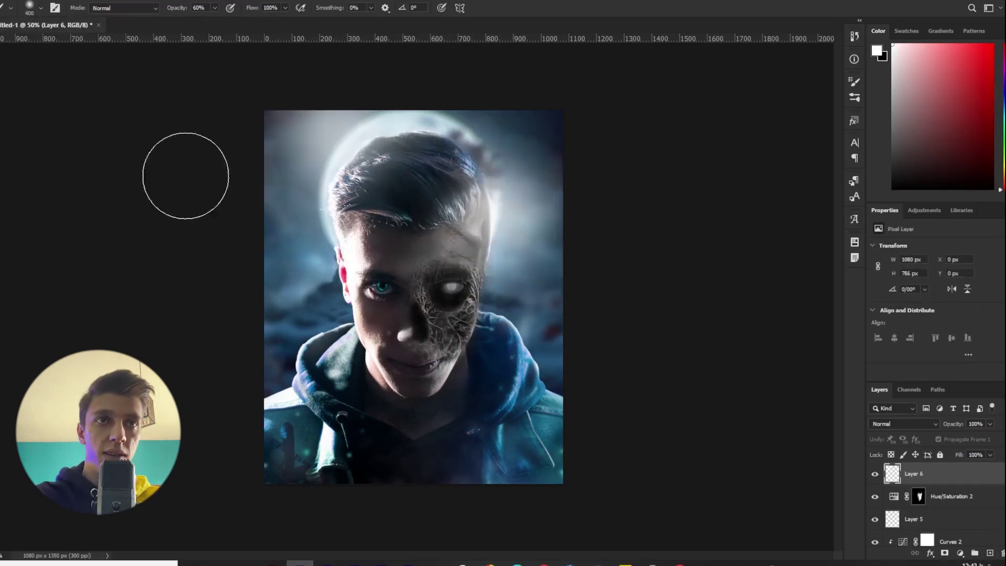
{"action": "left_click", "coordinate": [902, 424]}
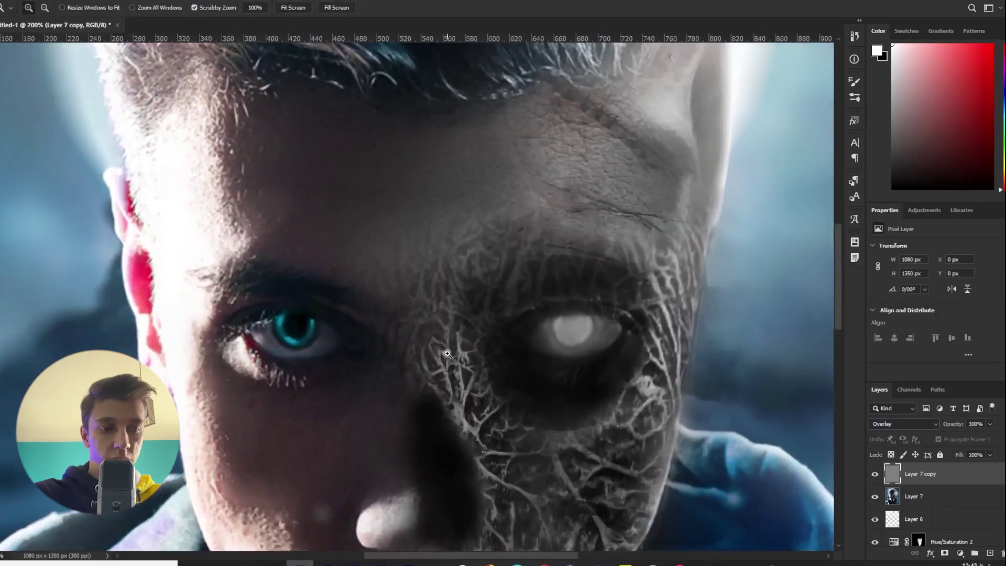
- Burn the shadows of the zombie face's vein texture at 16% exposure on the gray Overlay layer
{"action": "left_click", "coordinate": [24, 252]}
{"action": "mouse_move", "coordinate": [622, 289]}
{"action": "left_mouse_down"}
{"action": "mouse_move", "coordinate": [606, 467]}
{"action": "mouse_move", "coordinate": [463, 366]}
{"action": "mouse_move", "coordinate": [530, 467]}
{"action": "left_mouse_up"}
{"action": "scroll", "coordinate": [643, 350], "scroll_direction": "down", "scroll_amount": 3}
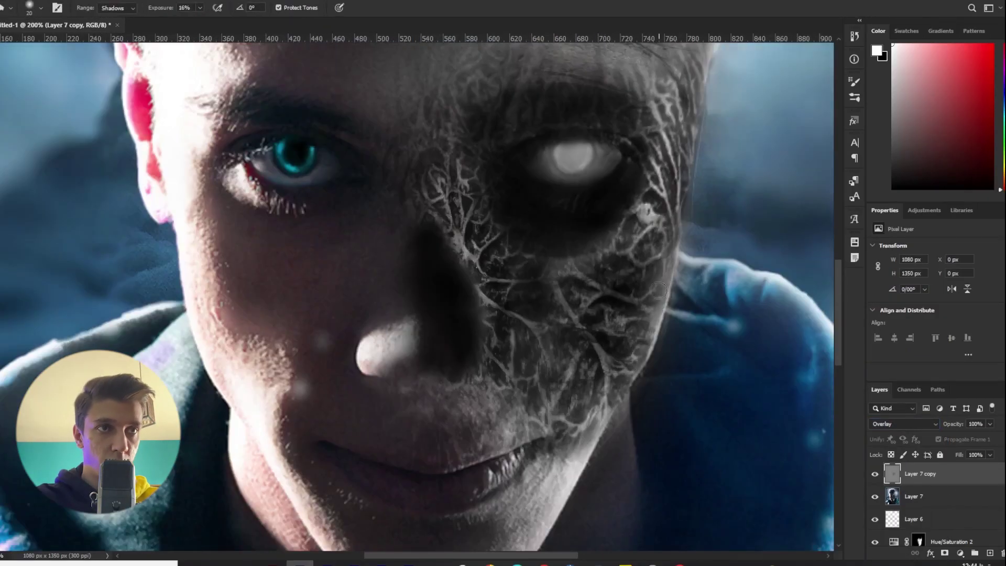
{"action": "key", "text": "ctrl+0"}
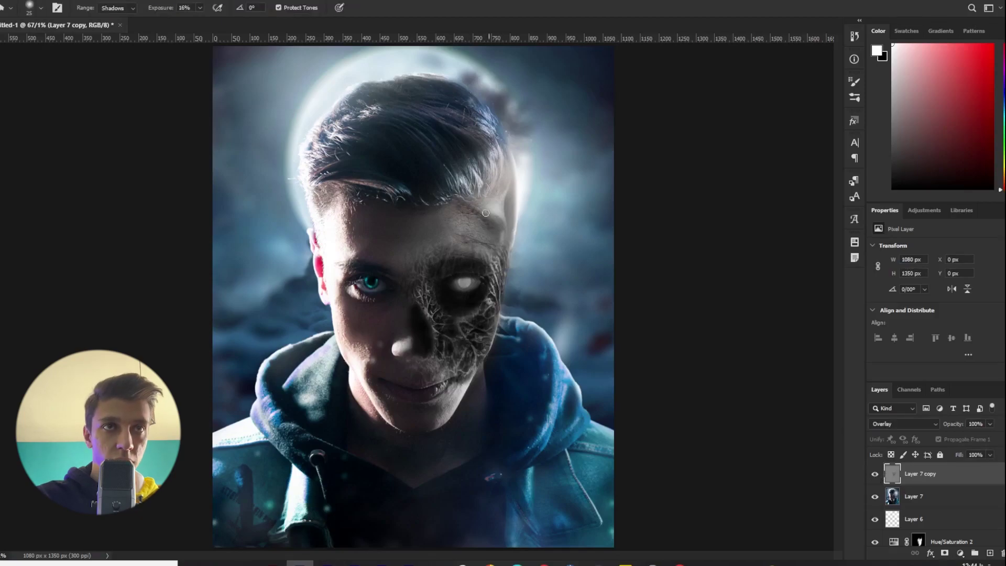
- Dodge the highlights of the zombie face on the gray Overlay layer at 12% exposure
{"action": "right_click", "coordinate": [2, 242]}
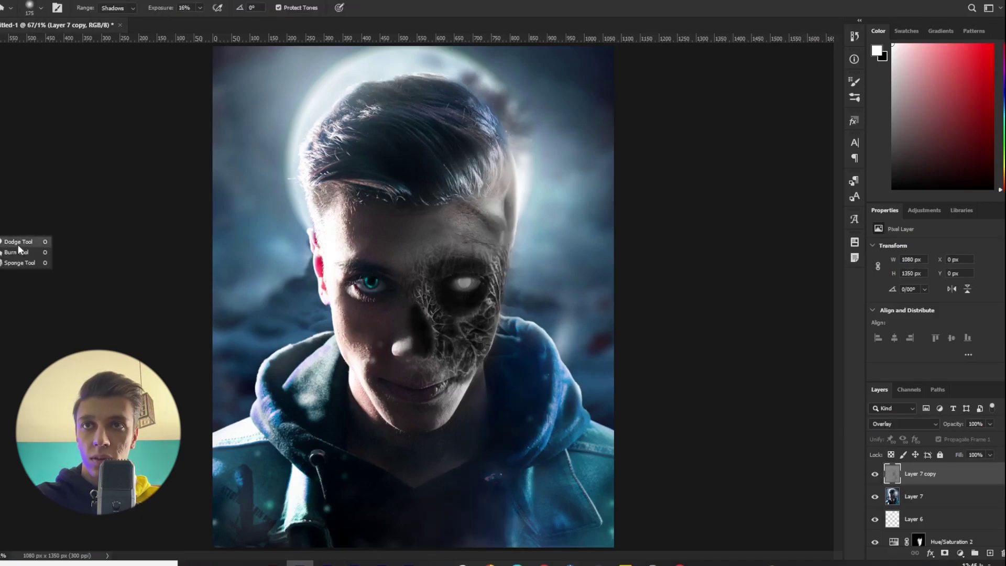
{"action": "left_click", "coordinate": [19, 242]}
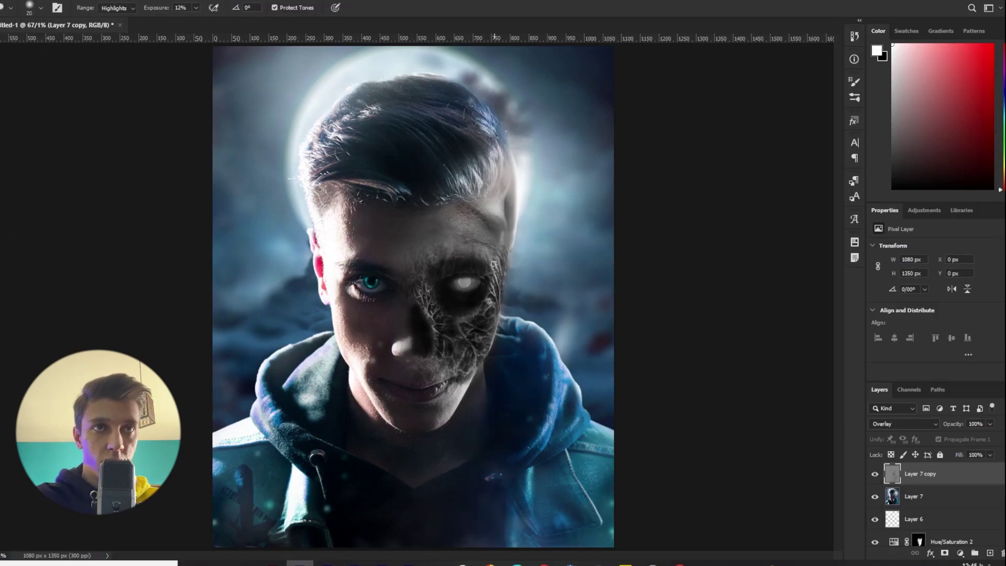
{"action": "key", "text": "z"}
{"action": "left_click", "coordinate": [628, 431], "text": "alt"}
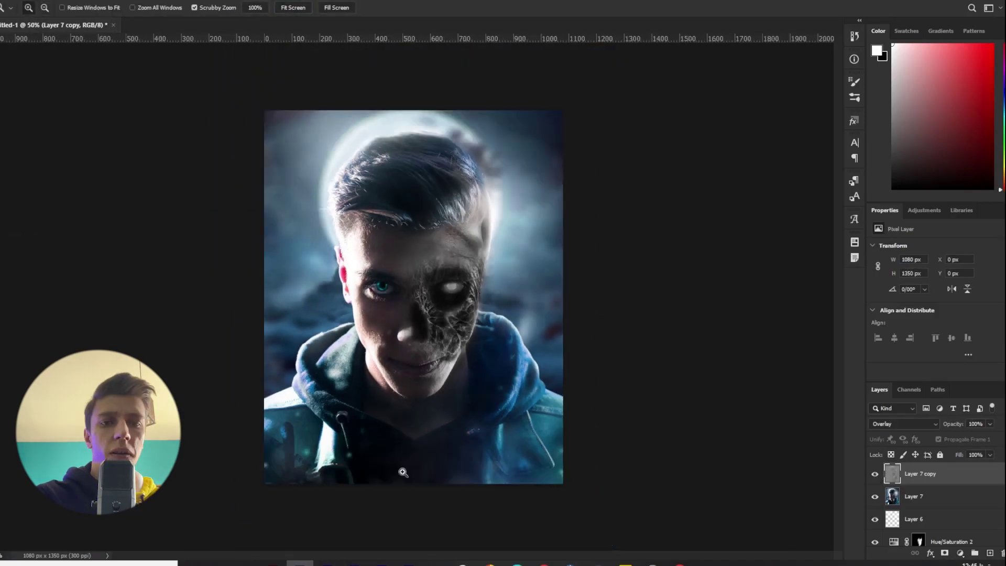
- Place the maxresdefault particle image into the document as the top layer
{"action": "left_click", "coordinate": [246, 563]}
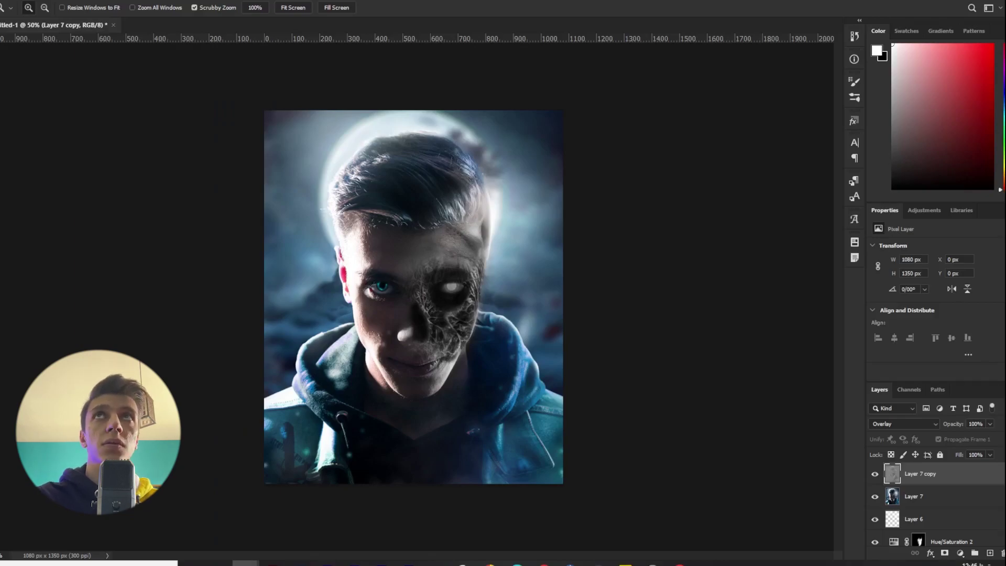
{"action": "left_click_drag", "start_coordinate": [744, 283], "coordinate": [747, 287]}
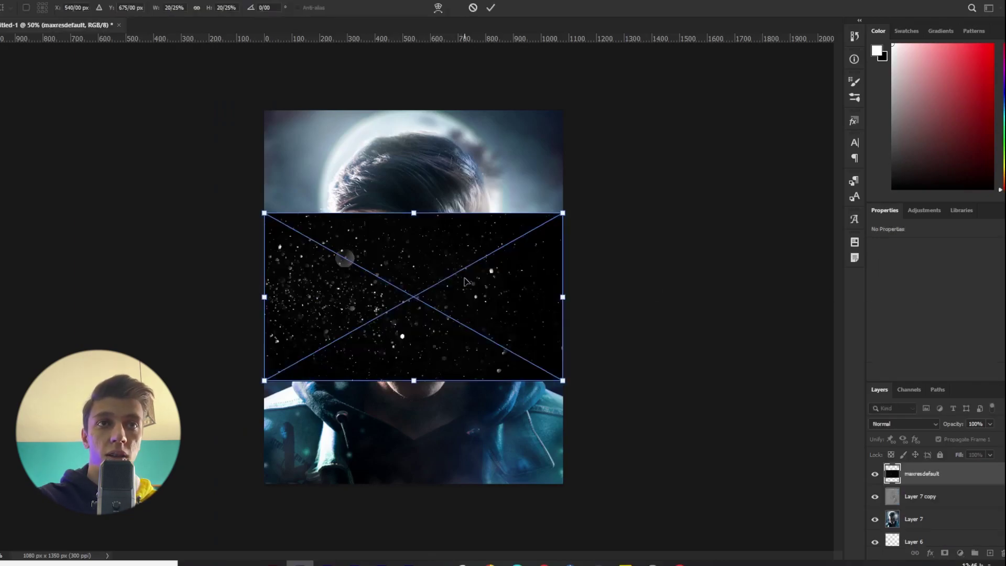
{"action": "key", "text": "Return"}
{"action": "key", "text": "v"}
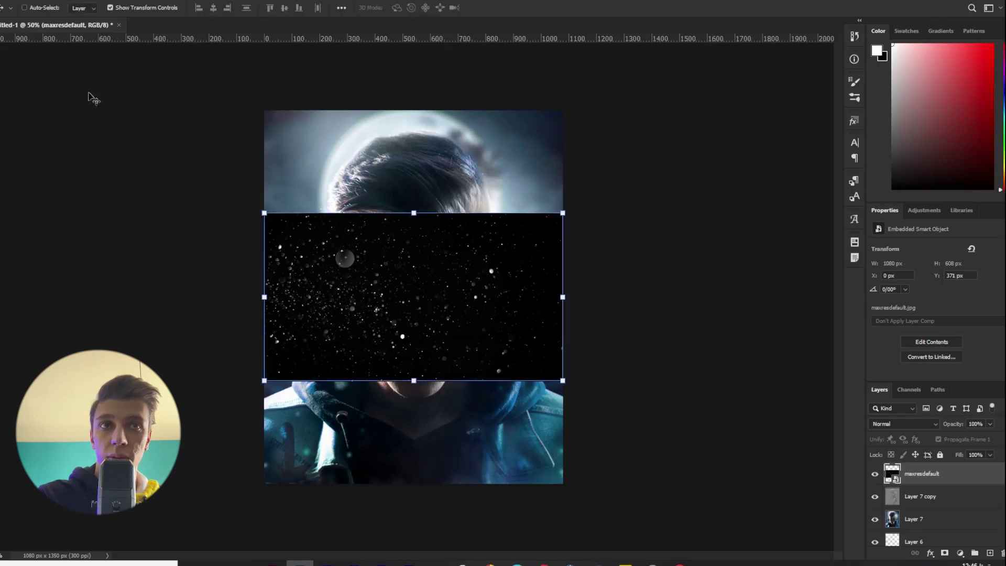
- Enlarge the particle image to about 40% and move it up over the head and sky
{"action": "left_click_drag", "start_coordinate": [579, 304], "coordinate": [643, 297]}
{"action": "left_click_drag", "start_coordinate": [429, 289], "coordinate": [407, 247]}
{"action": "left_click_drag", "start_coordinate": [616, 257], "coordinate": [688, 261]}
{"action": "key", "text": "Return"}
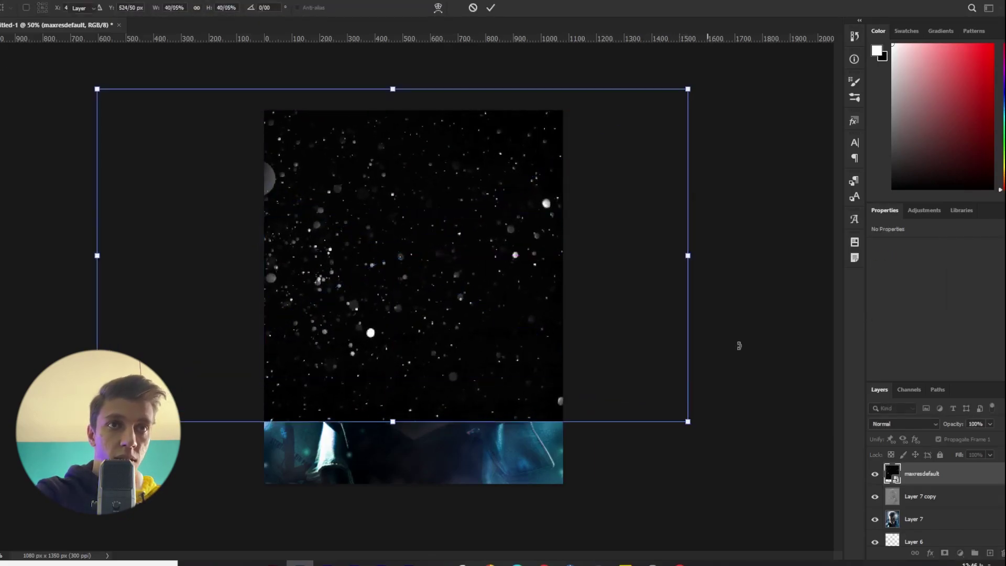
- Set the particle layer to Screen and hide it with an inverted layer mask
{"action": "left_click", "coordinate": [898, 424]}
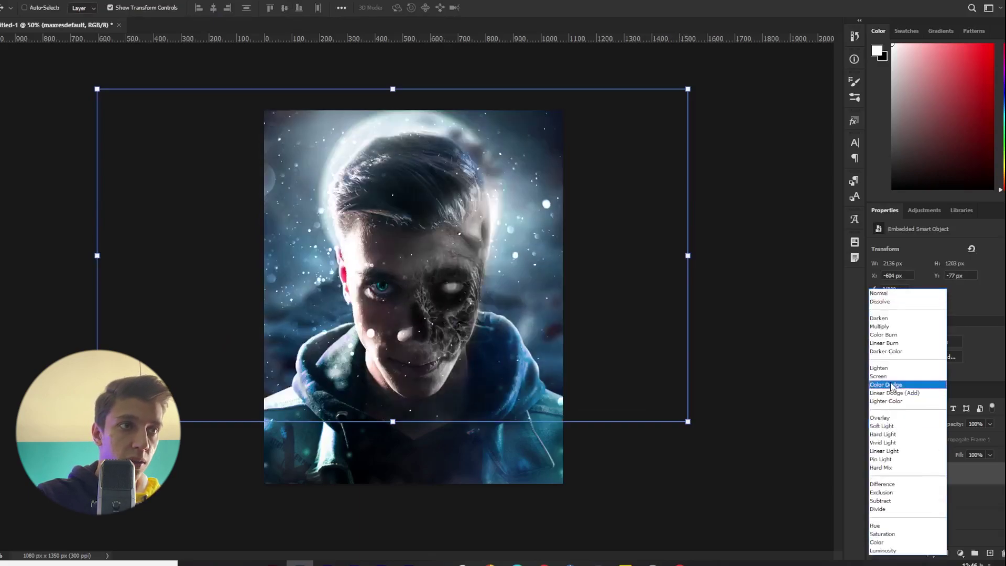
{"action": "left_click", "coordinate": [892, 386]}
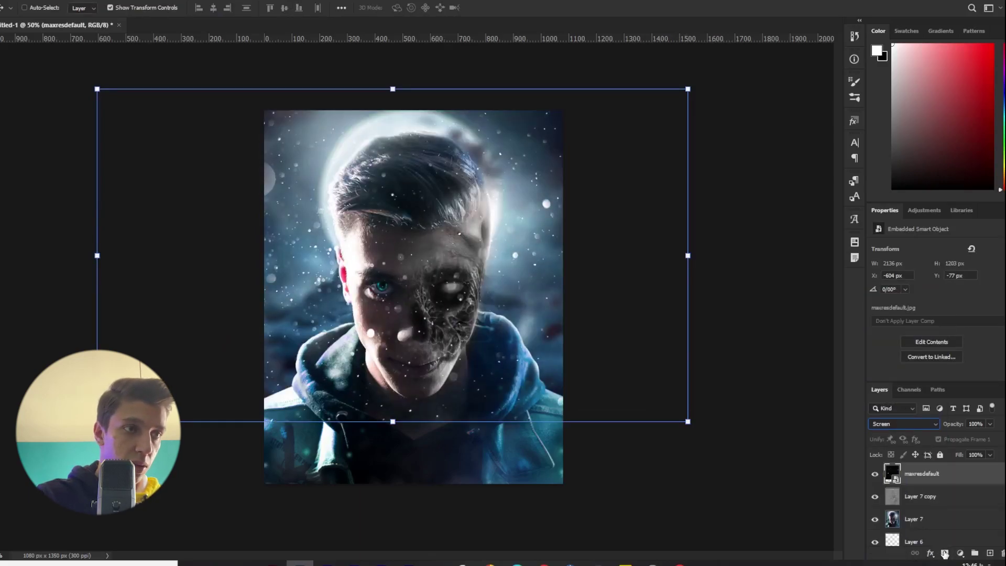
{"action": "left_click", "coordinate": [945, 554]}
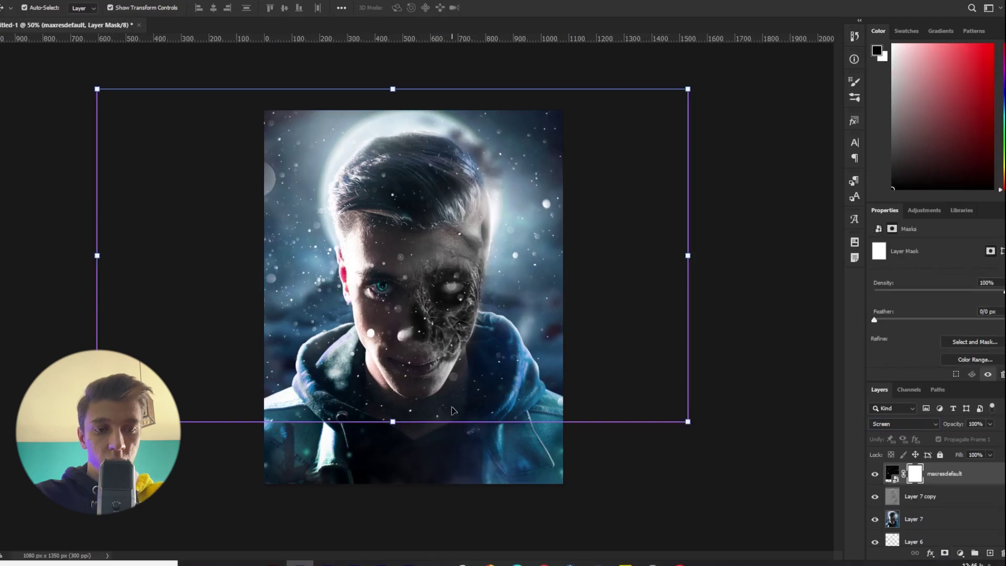
{"action": "key", "text": "ctrl+i"}
- Reveal particles in the background beside the human side by painting white on the mask at 60% opacity and 37% flow
{"action": "key", "text": "b"}
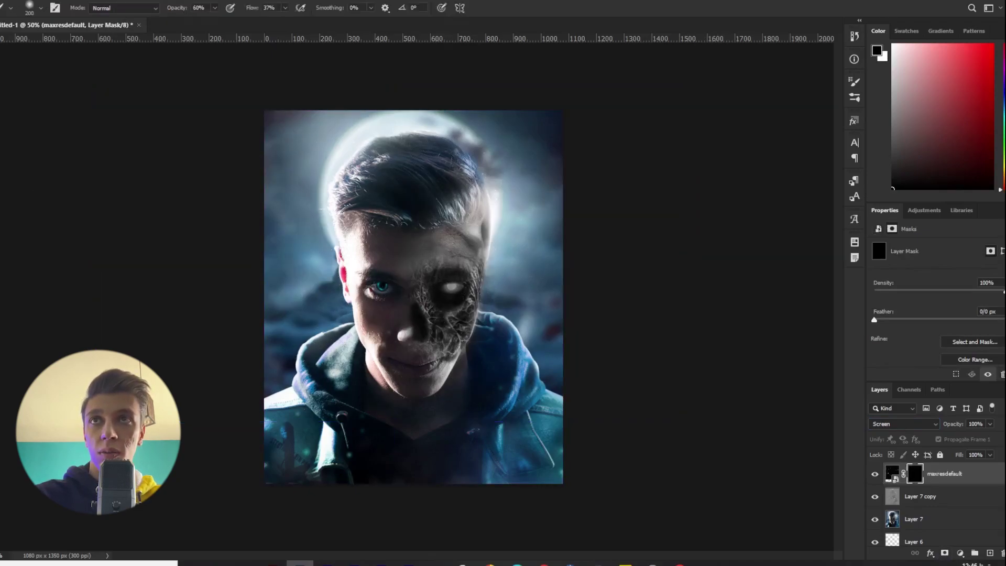
{"action": "key", "text": "bracketright"}
{"action": "key", "text": "bracketright"}
{"action": "key", "text": "bracketright"}
{"action": "key", "text": "bracketright"}
{"action": "key", "text": "bracketright"}
{"action": "key", "text": "bracketleft"}
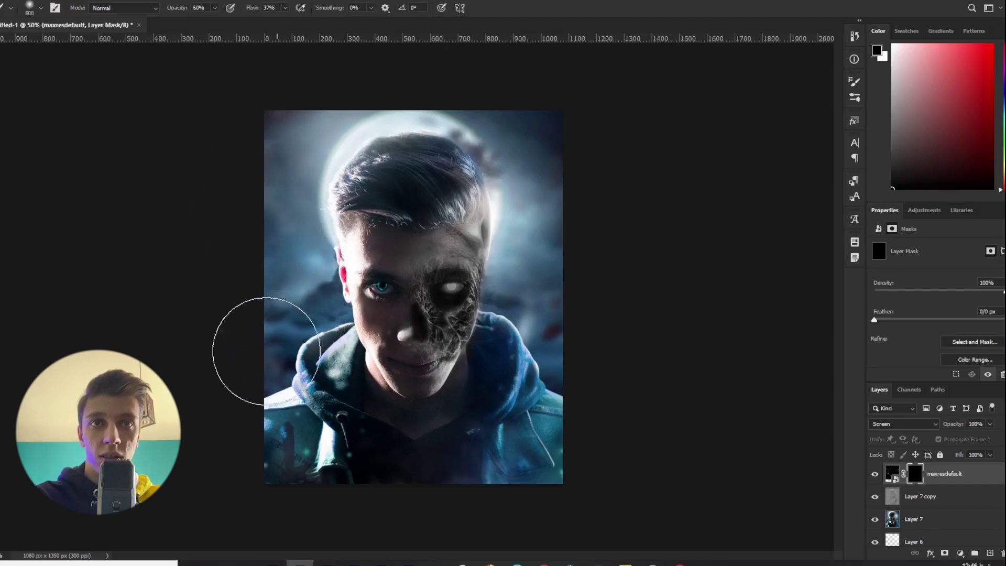
{"action": "key", "text": "x"}
{"action": "key", "text": "bracketleft"}
{"action": "key", "text": "bracketleft"}
{"action": "key", "text": "bracketleft"}
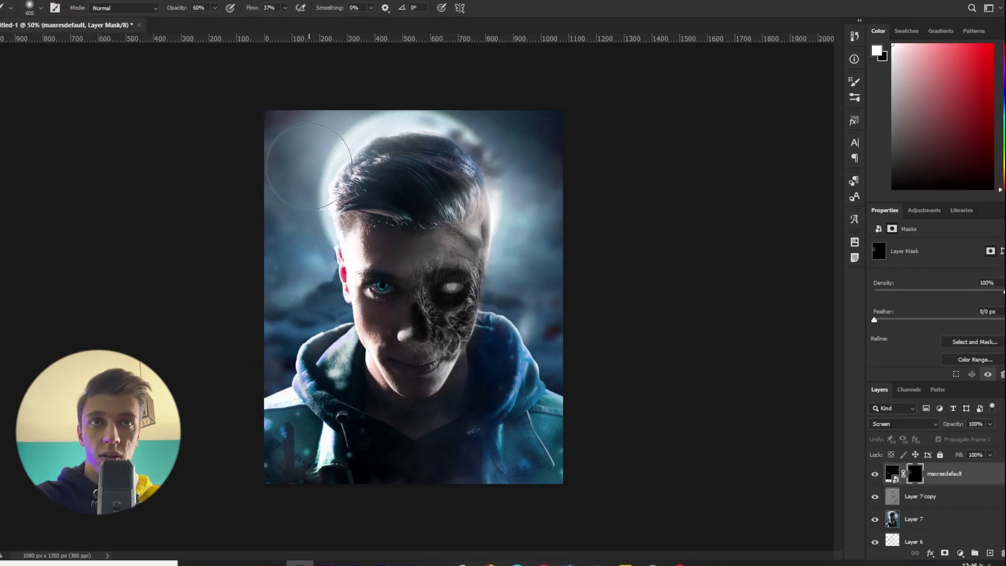
- Paint white on the particle mask beside the zombie side and around the remaining background with varied brush sizes
{"action": "key", "text": "bracketleft"}
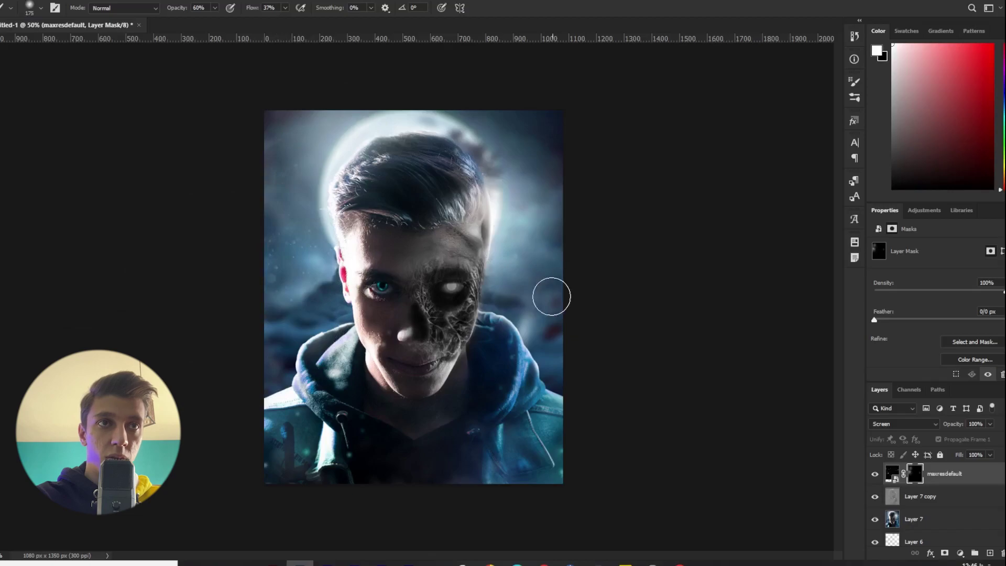
{"action": "key", "text": "bracketright"}
{"action": "key", "text": "bracketright"}
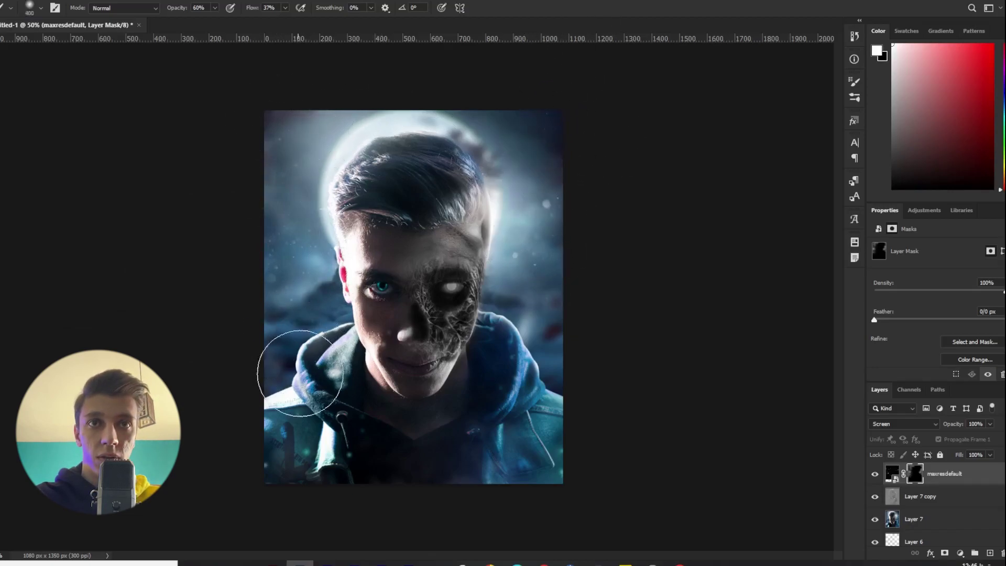
{"action": "key", "text": "bracketleft"}
{"action": "key", "text": "bracketleft"}
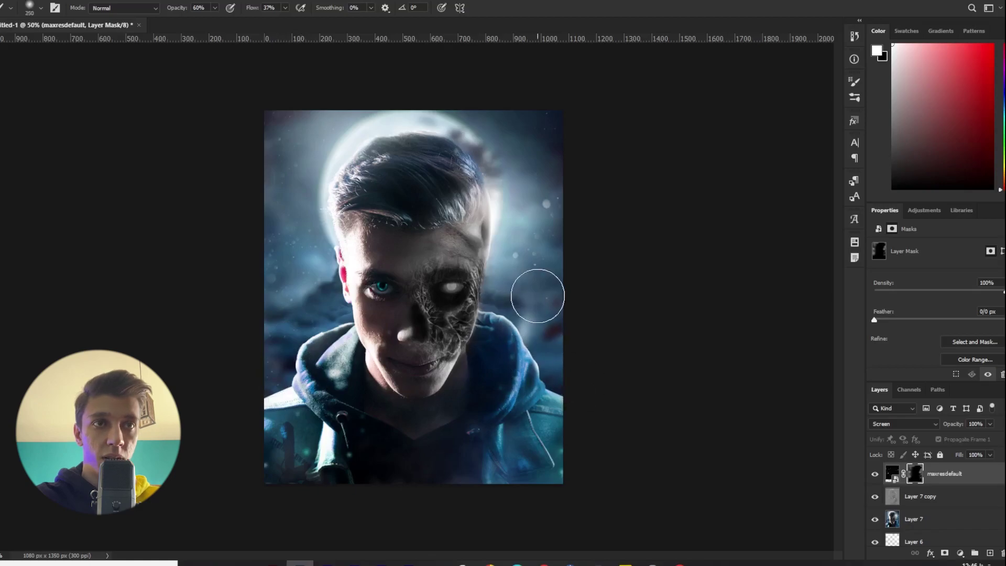
{"action": "key", "text": "bracketleft"}
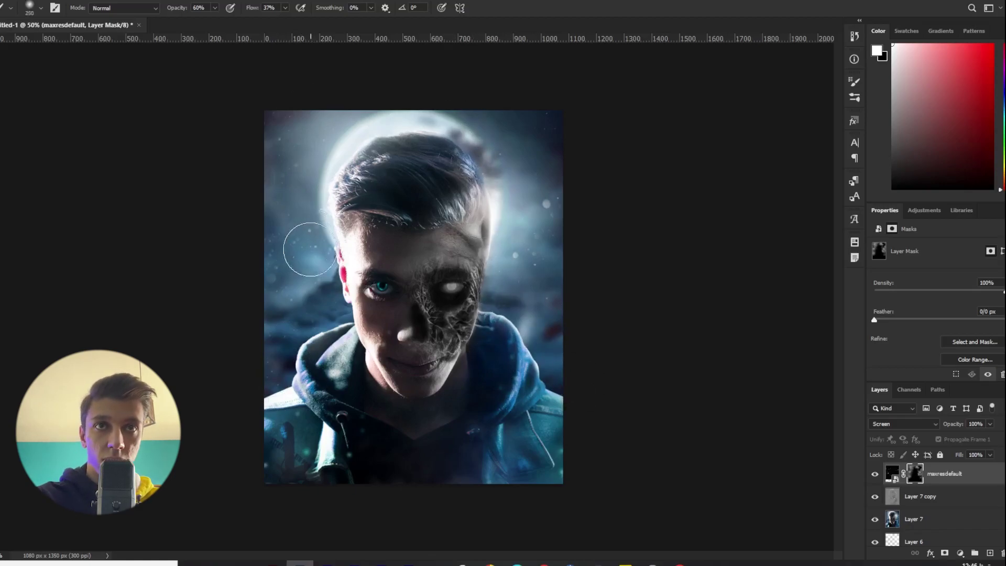
{"action": "key", "text": "bracketleft"}
{"action": "key", "text": "bracketleft"}
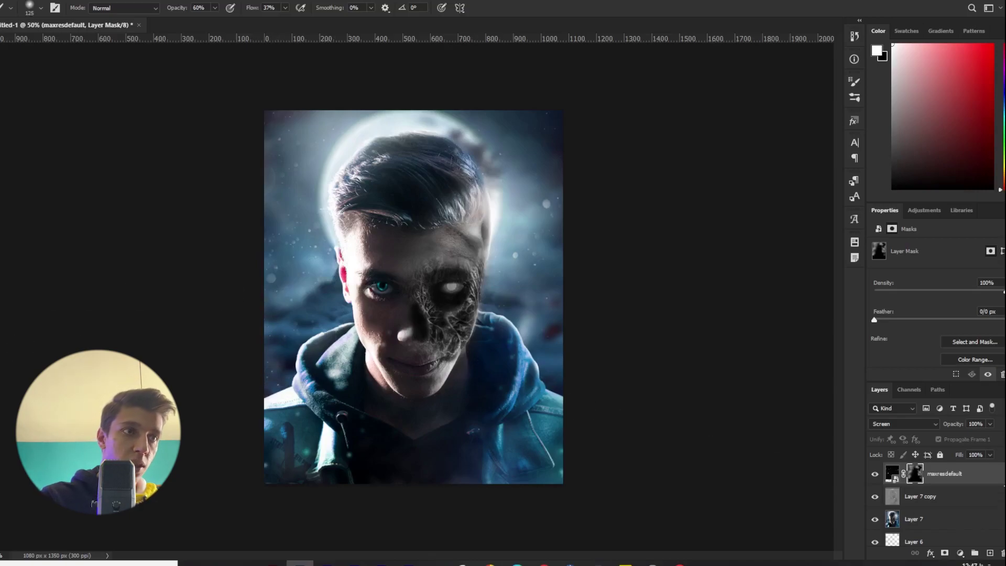
- Stamp all visible layers into a new top layer and start an Iris Blur on it
{"action": "left_click", "coordinate": [1000, 479]}
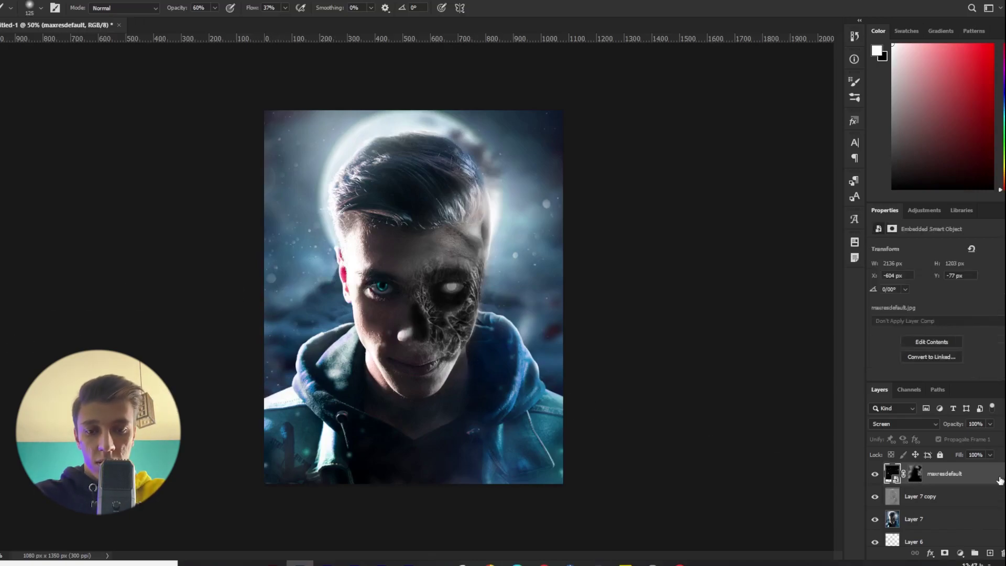
{"action": "key", "text": "ctrl+shift+alt+e"}
{"action": "left_click", "coordinate": [111, 1]}
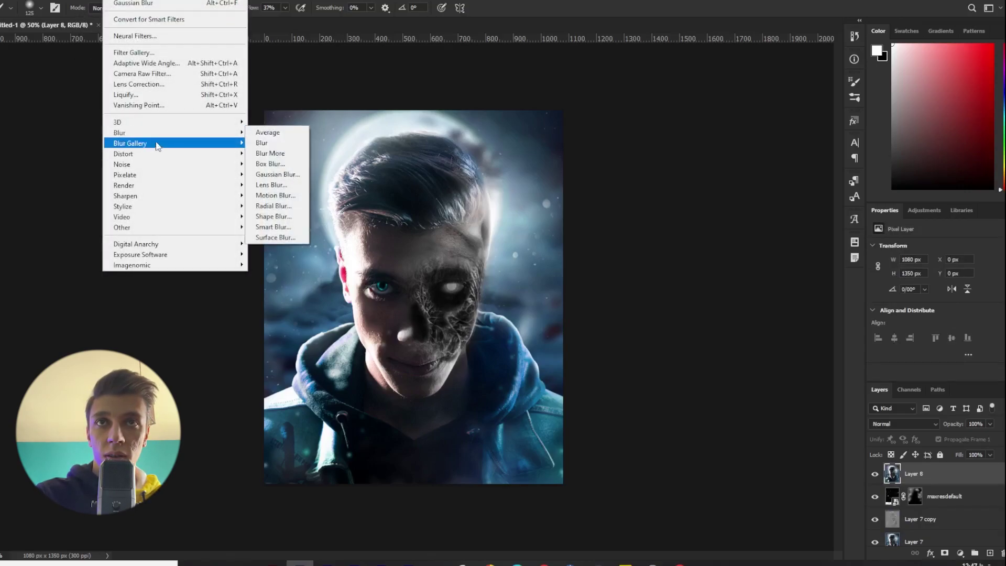
{"action": "left_click", "coordinate": [264, 153]}
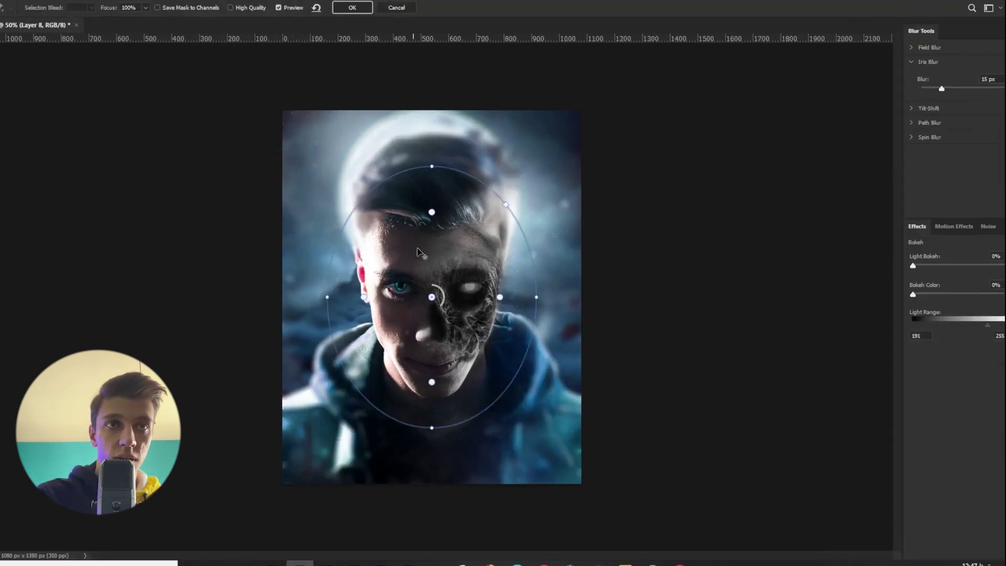
- Stretch the blur ellipse around the whole head and upper hood, set the blur to 2 px and apply it
{"action": "left_click_drag", "start_coordinate": [534, 297], "coordinate": [549, 295]}
{"action": "left_click_drag", "start_coordinate": [428, 166], "coordinate": [421, 127]}
{"action": "left_click_drag", "start_coordinate": [442, 302], "coordinate": [439, 290]}
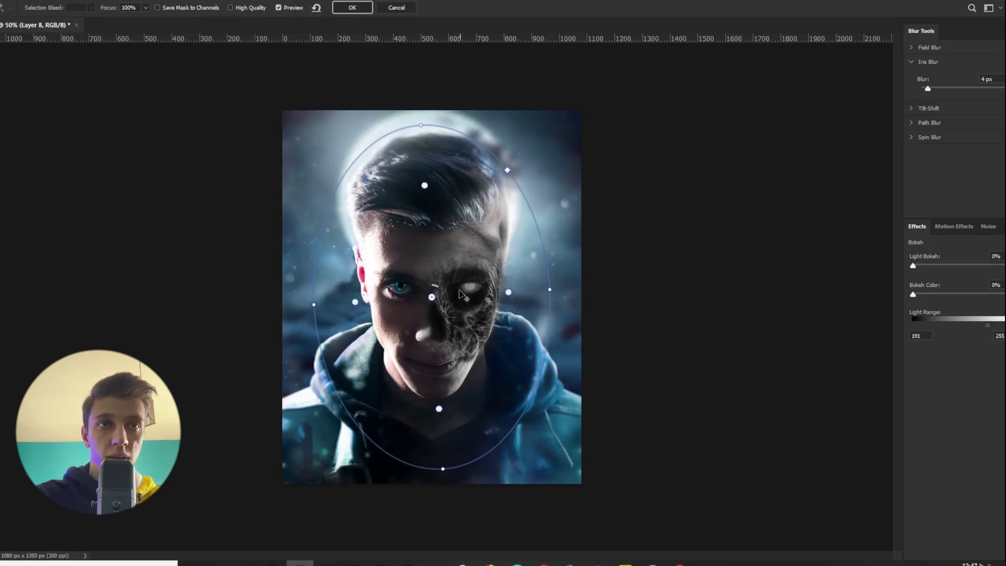
{"action": "mouse_move", "coordinate": [441, 287]}
{"action": "left_mouse_down"}
{"action": "mouse_move", "coordinate": [445, 321]}
{"action": "mouse_move", "coordinate": [438, 278]}
{"action": "left_mouse_up"}
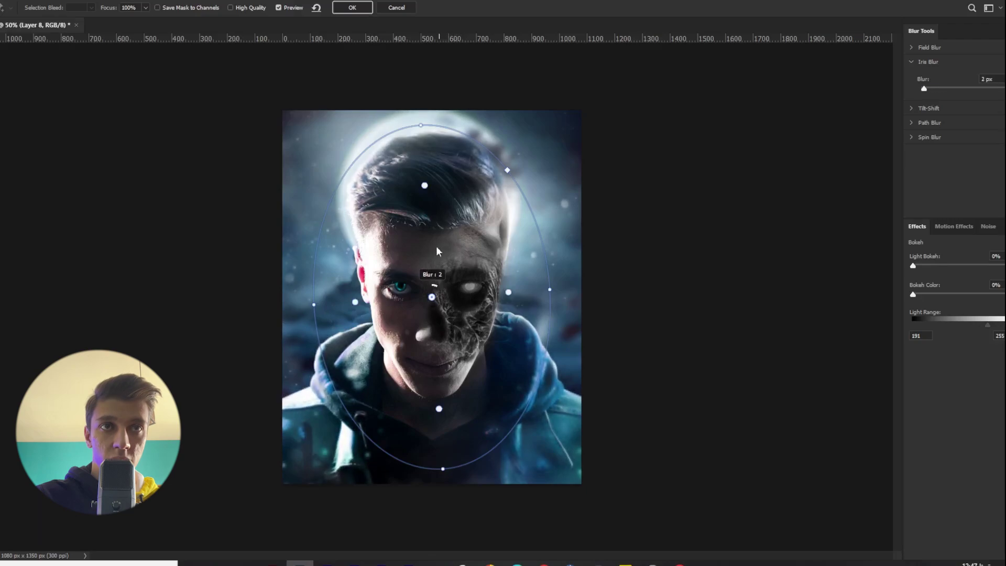
{"action": "left_click", "coordinate": [351, 8]}
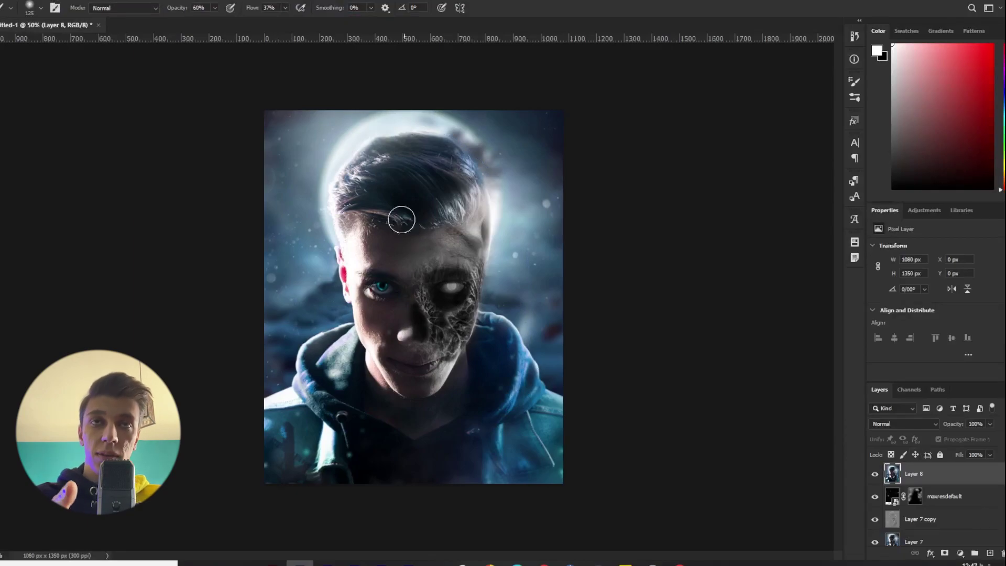
- Start a Camera Raw grade: Temperature and Tint -7, Contrast +9, Highlights +19, Shadows -10 and Whites +21
{"action": "left_click", "coordinate": [115, 1]}
{"action": "left_click", "coordinate": [139, 75]}
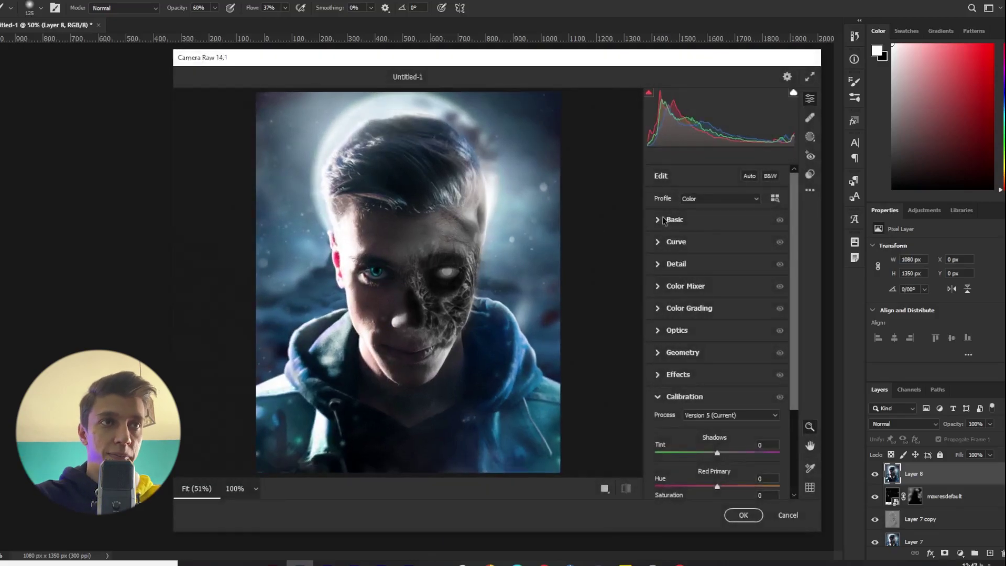
{"action": "left_click", "coordinate": [663, 219]}
{"action": "mouse_move", "coordinate": [732, 301]}
{"action": "left_mouse_down"}
{"action": "mouse_move", "coordinate": [752, 300]}
{"action": "mouse_move", "coordinate": [724, 297]}
{"action": "left_mouse_up"}
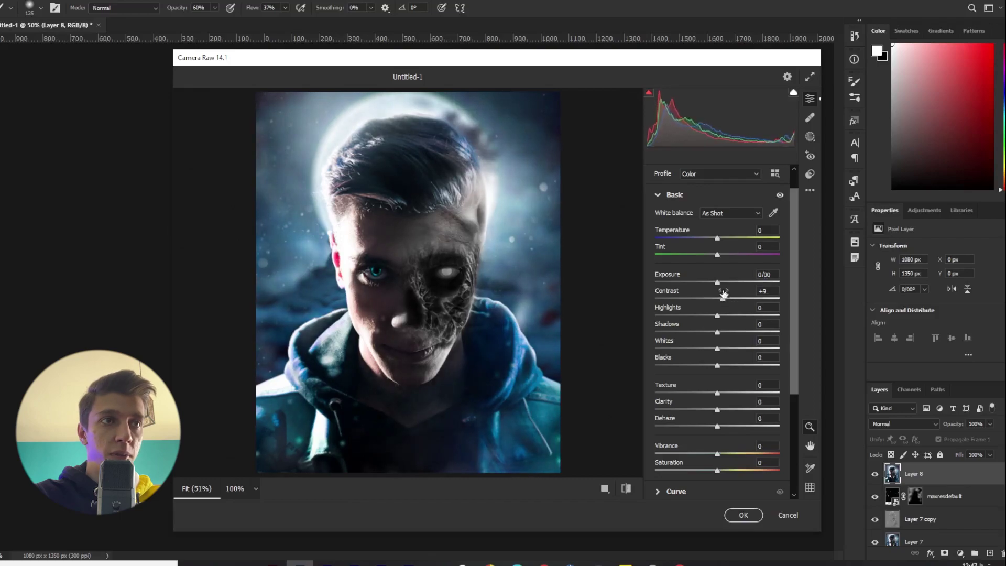
{"action": "left_click_drag", "start_coordinate": [717, 237], "coordinate": [709, 255]}
{"action": "left_click_drag", "start_coordinate": [722, 350], "coordinate": [733, 318]}
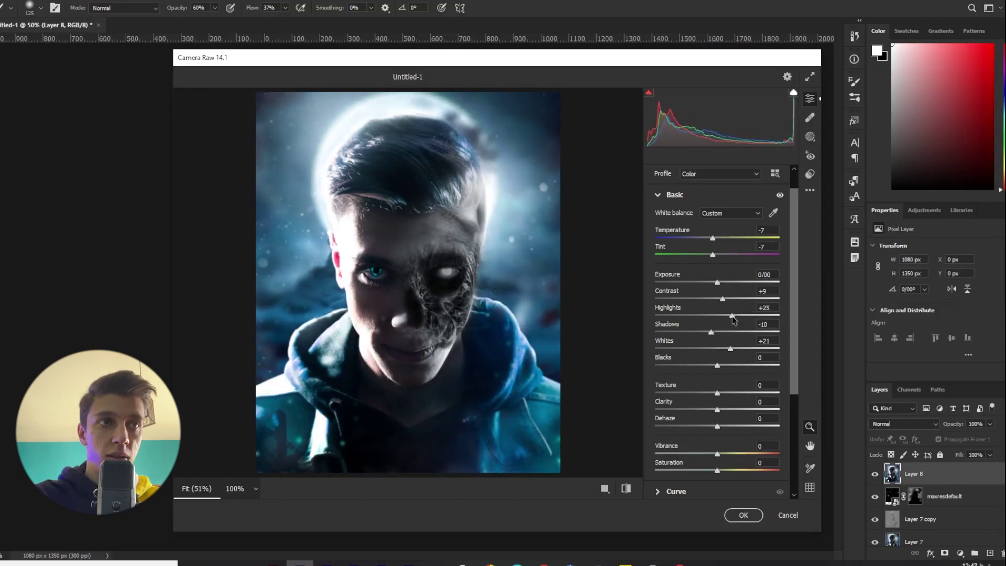
- Set Texture to +28, Clarity to +18 and Vibrance to about -26, with Sharpening at about 28
{"action": "mouse_move", "coordinate": [716, 410]}
{"action": "left_mouse_down"}
{"action": "mouse_move", "coordinate": [683, 412]}
{"action": "mouse_move", "coordinate": [761, 413]}
{"action": "mouse_move", "coordinate": [729, 415]}
{"action": "left_mouse_up"}
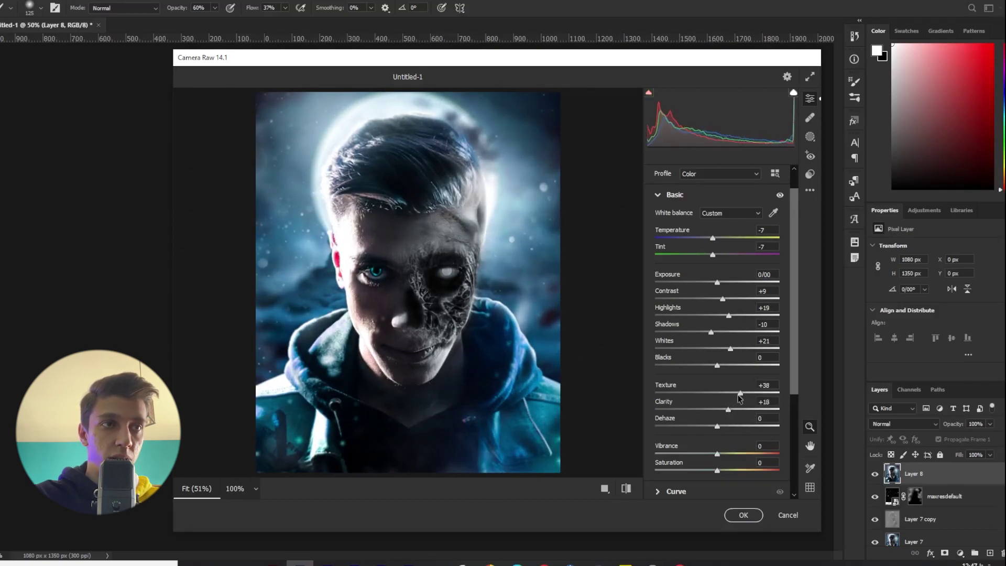
{"action": "left_click_drag", "start_coordinate": [695, 455], "coordinate": [693, 453]}
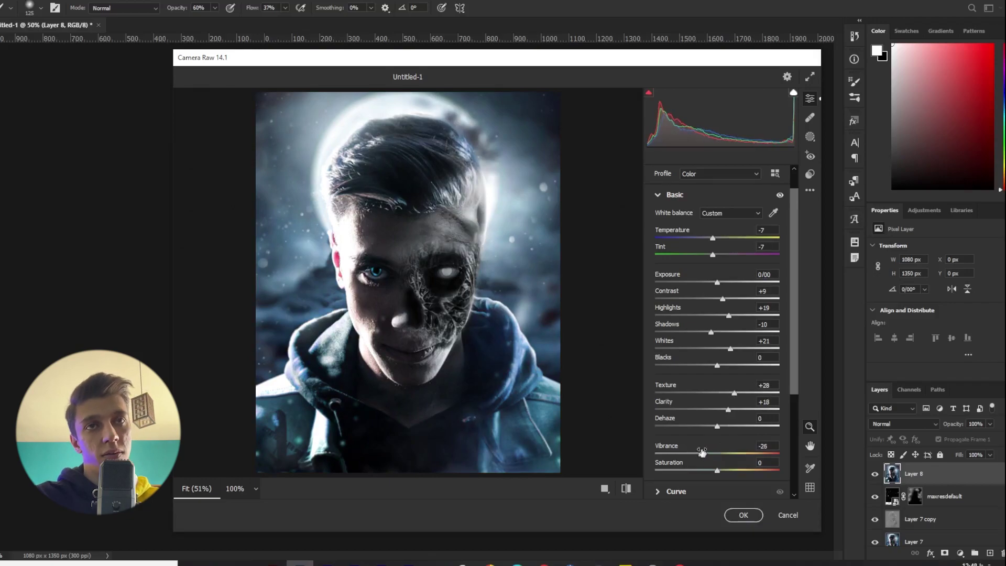
{"action": "scroll", "coordinate": [701, 452], "scroll_direction": "down", "scroll_amount": 3}
{"action": "left_click", "coordinate": [676, 440]}
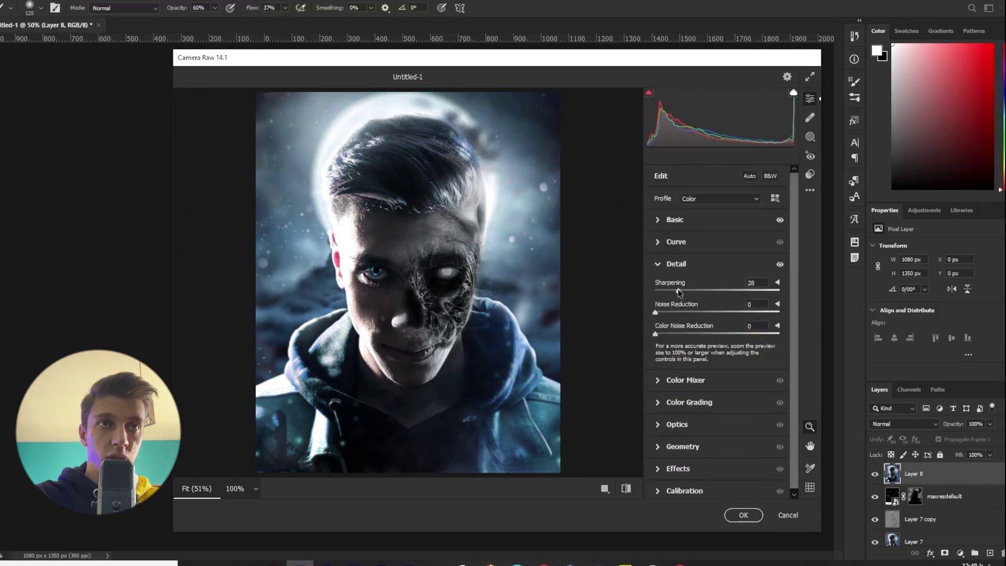
- Color grade the shadows blue at hue 243, saturation 20, the midtones warm at hue 49, saturation 23, and the highlights yellow
{"action": "left_click", "coordinate": [660, 385]}
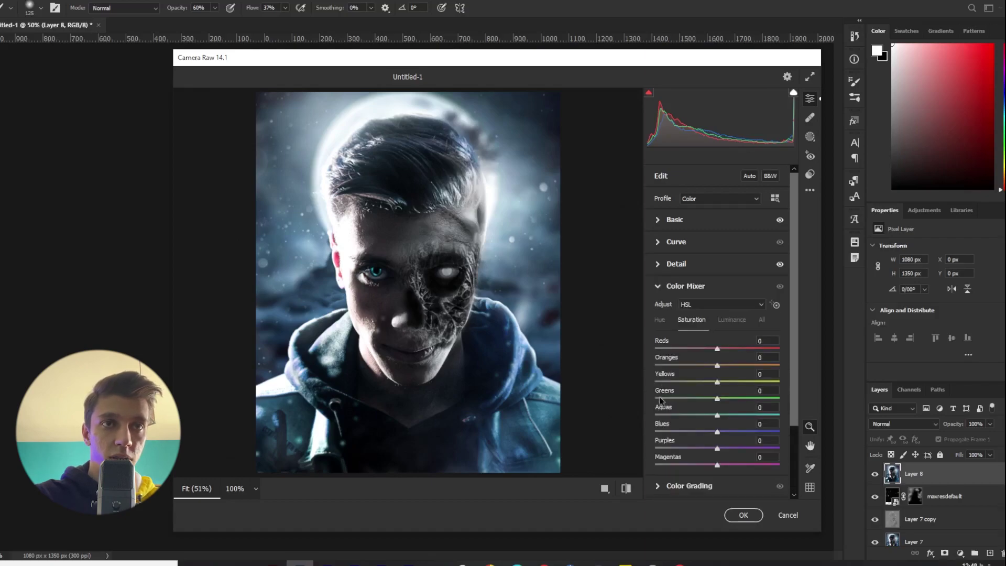
{"action": "scroll", "coordinate": [666, 436], "scroll_direction": "down", "scroll_amount": 3}
{"action": "left_click", "coordinate": [671, 404]}
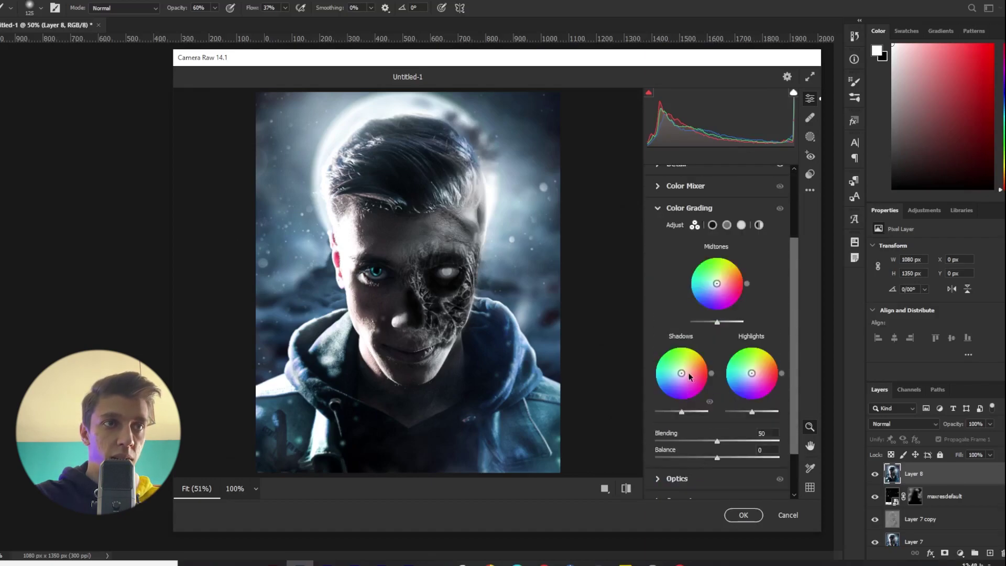
{"action": "mouse_move", "coordinate": [679, 377]}
{"action": "left_mouse_down"}
{"action": "mouse_move", "coordinate": [686, 371]}
{"action": "mouse_move", "coordinate": [682, 378]}
{"action": "left_mouse_up"}
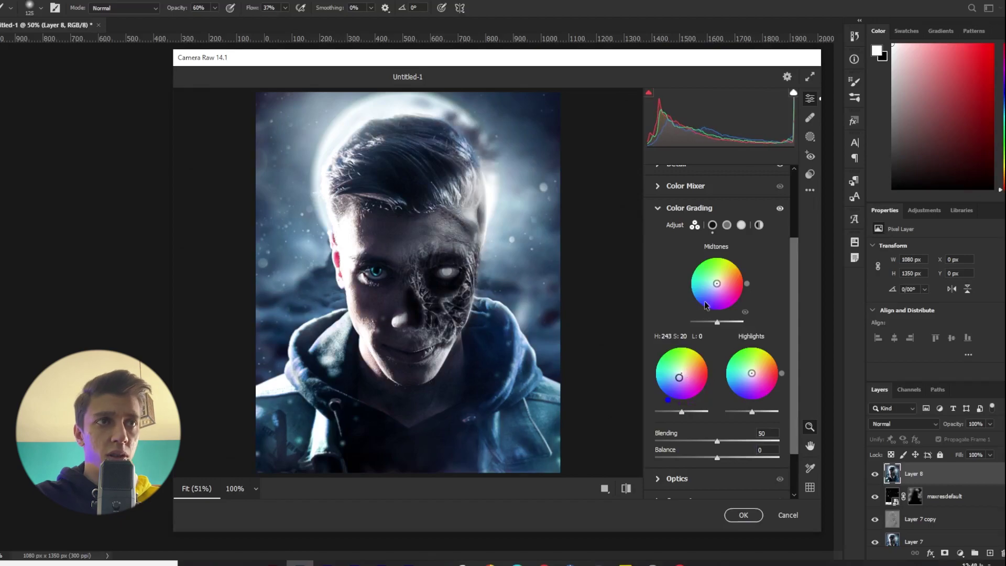
{"action": "left_click_drag", "start_coordinate": [718, 285], "coordinate": [722, 280]}
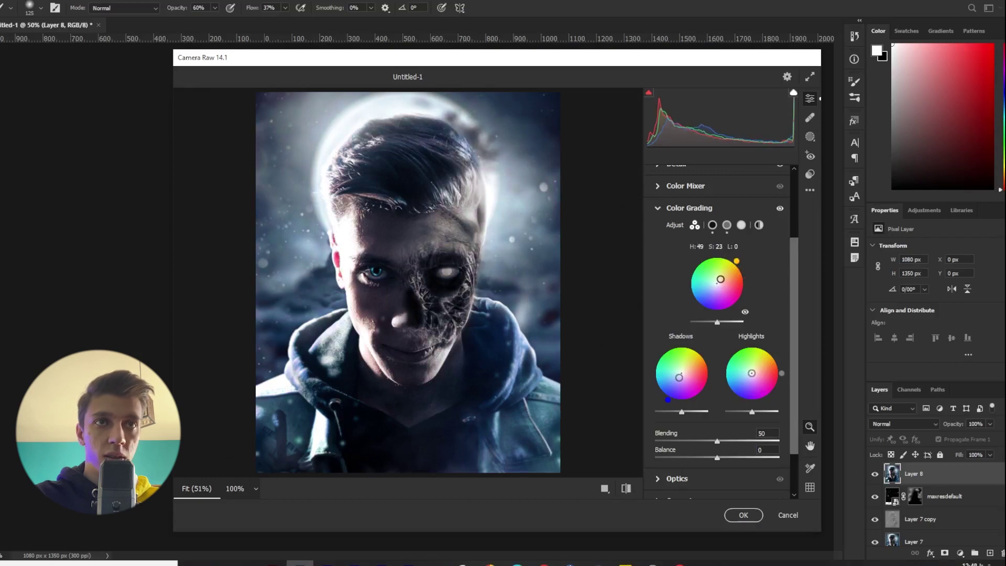
{"action": "left_click_drag", "start_coordinate": [751, 373], "coordinate": [752, 359]}
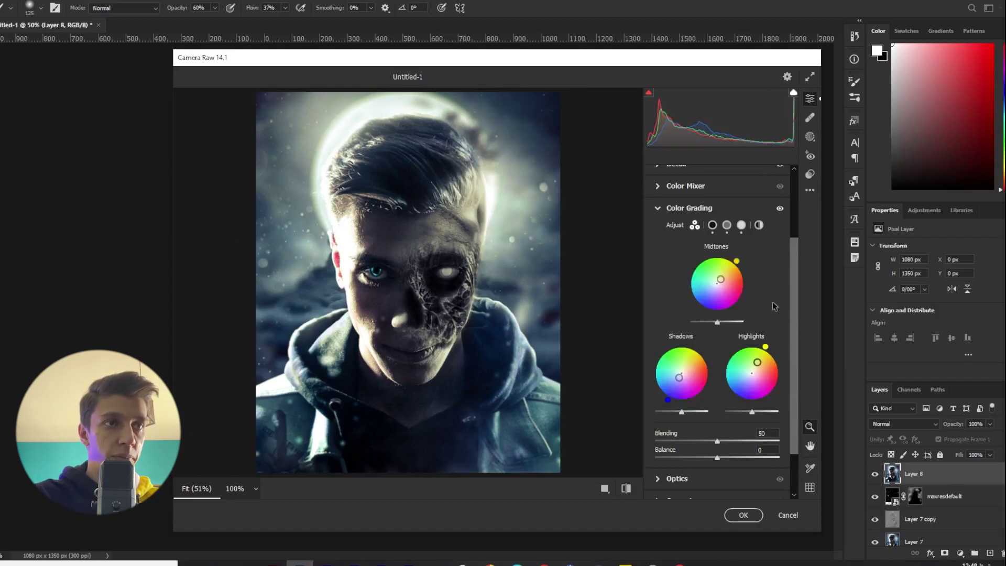
- Darken the edges with an Optics vignette of about -50 and Effects vignetting of -19, and add about 45 grain
{"action": "scroll", "coordinate": [785, 368], "scroll_direction": "down", "scroll_amount": 2}
{"action": "left_click", "coordinate": [660, 445]}
{"action": "left_click_drag", "start_coordinate": [716, 379], "coordinate": [710, 378]}
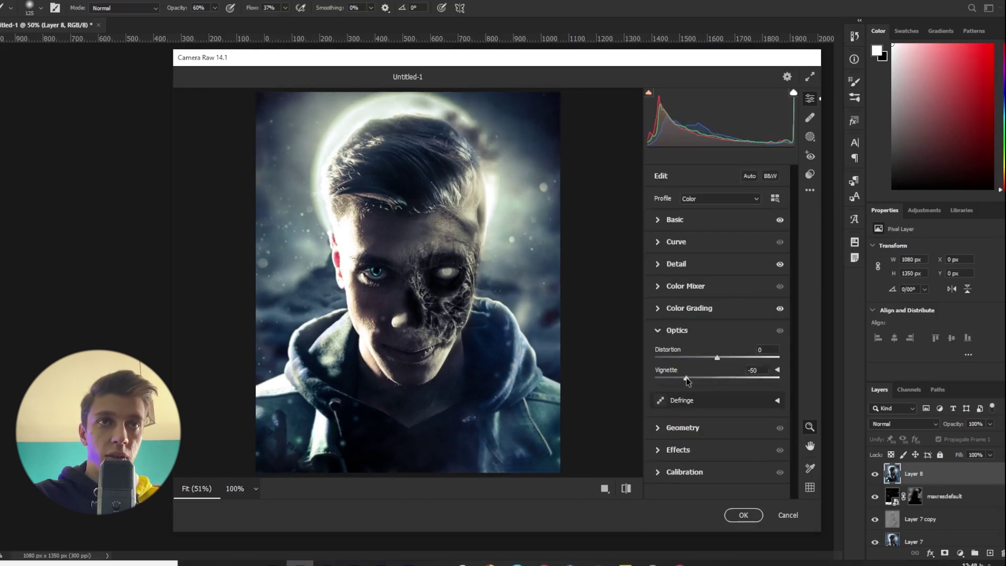
{"action": "left_click", "coordinate": [661, 452]}
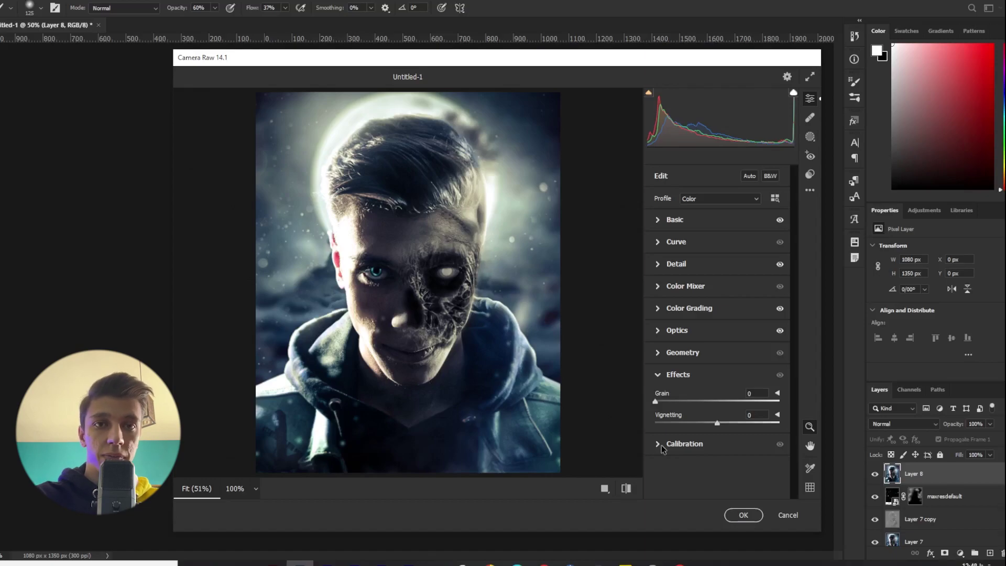
{"action": "left_click_drag", "start_coordinate": [717, 422], "coordinate": [705, 427]}
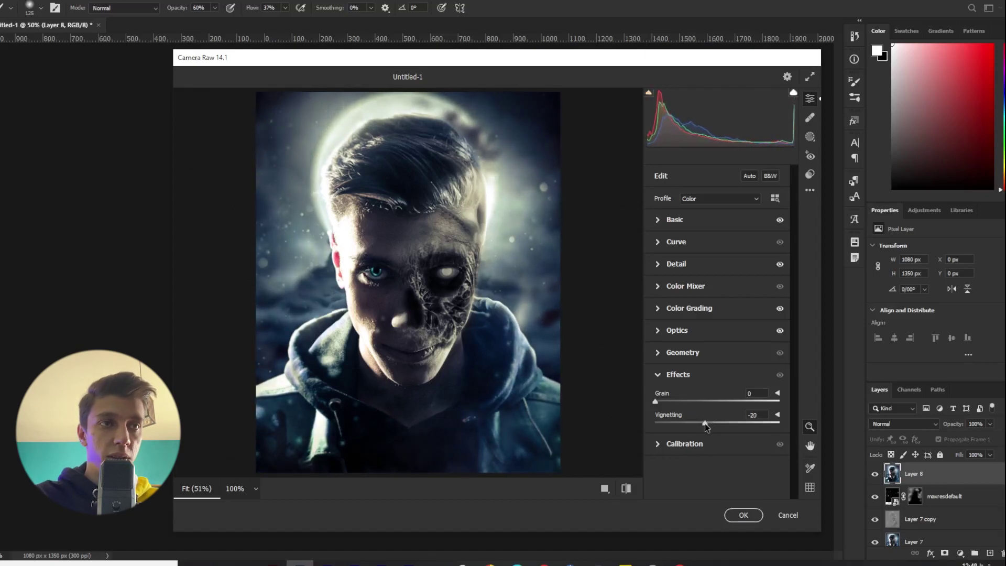
{"action": "left_click_drag", "start_coordinate": [655, 401], "coordinate": [688, 401]}
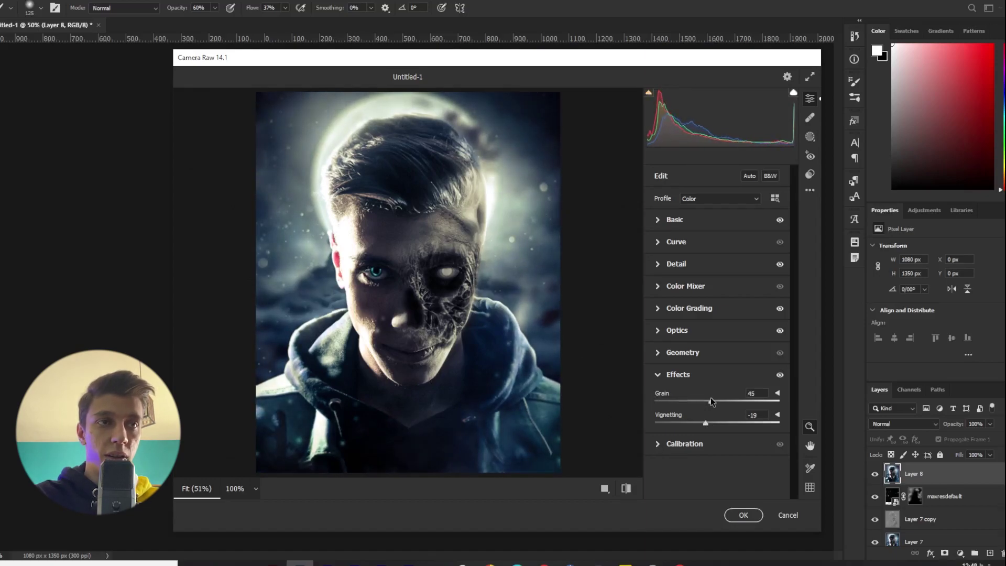
- Calibrate the Red Primary hue to -11 and Green Primary hue to +47, raise the Blue Primary hue slightly, and apply the grade
{"action": "left_click", "coordinate": [661, 443]}
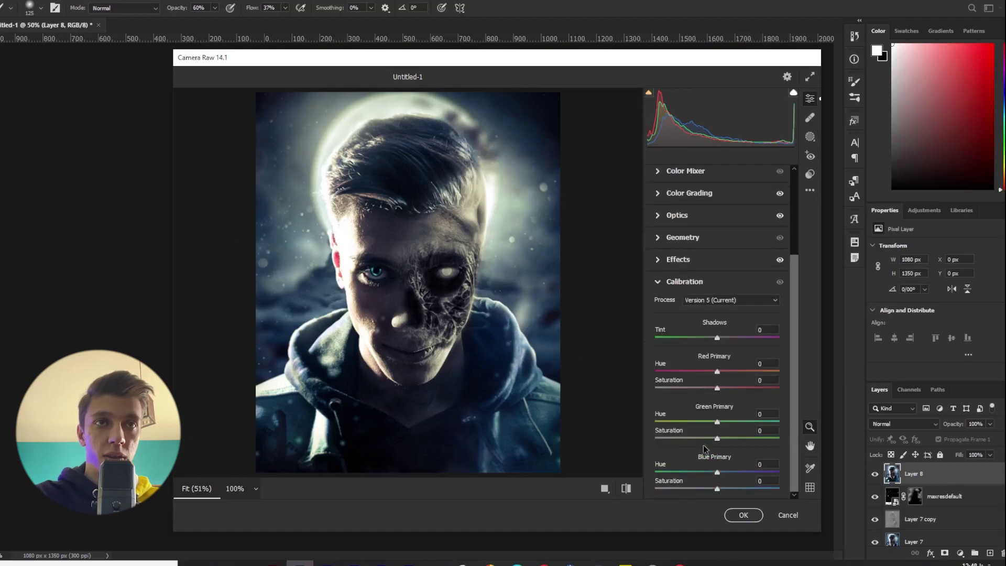
{"action": "left_click_drag", "start_coordinate": [717, 422], "coordinate": [739, 418]}
{"action": "mouse_move", "coordinate": [718, 371]}
{"action": "left_mouse_down"}
{"action": "mouse_move", "coordinate": [730, 372]}
{"action": "mouse_move", "coordinate": [711, 371]}
{"action": "left_mouse_up"}
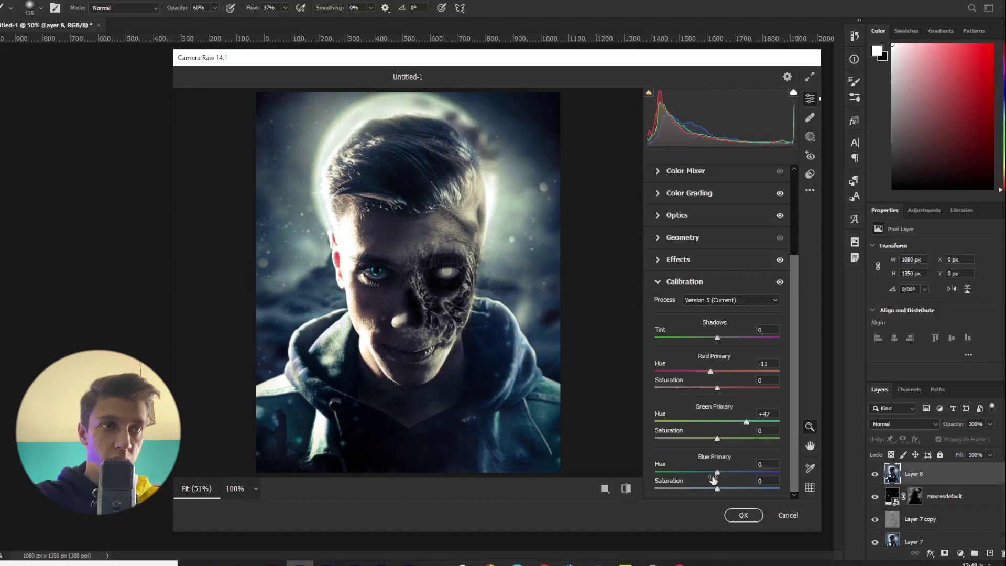
{"action": "mouse_move", "coordinate": [717, 472]}
{"action": "left_mouse_down"}
{"action": "mouse_move", "coordinate": [698, 473]}
{"action": "mouse_move", "coordinate": [720, 472]}
{"action": "left_mouse_up"}
{"action": "left_click", "coordinate": [757, 516]}
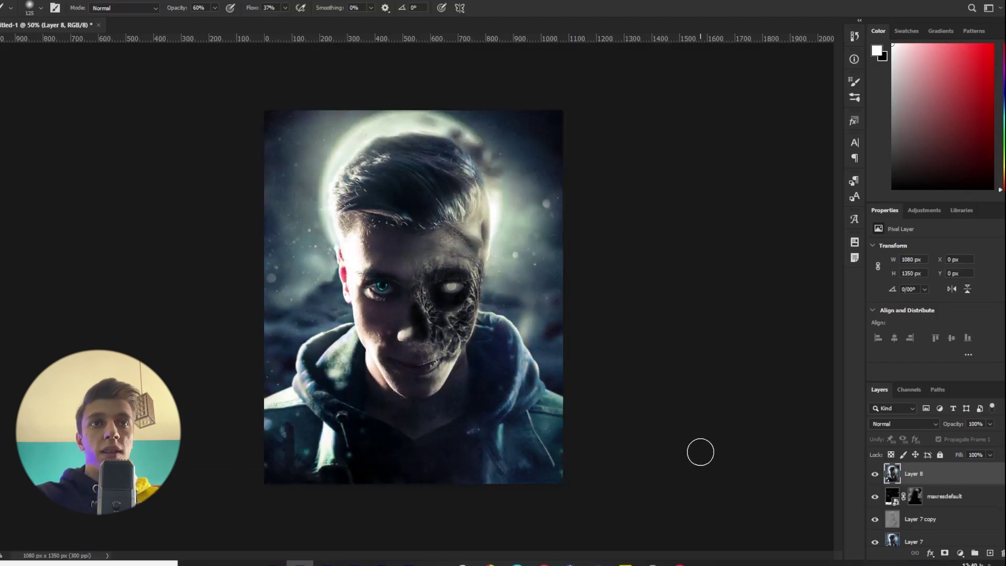